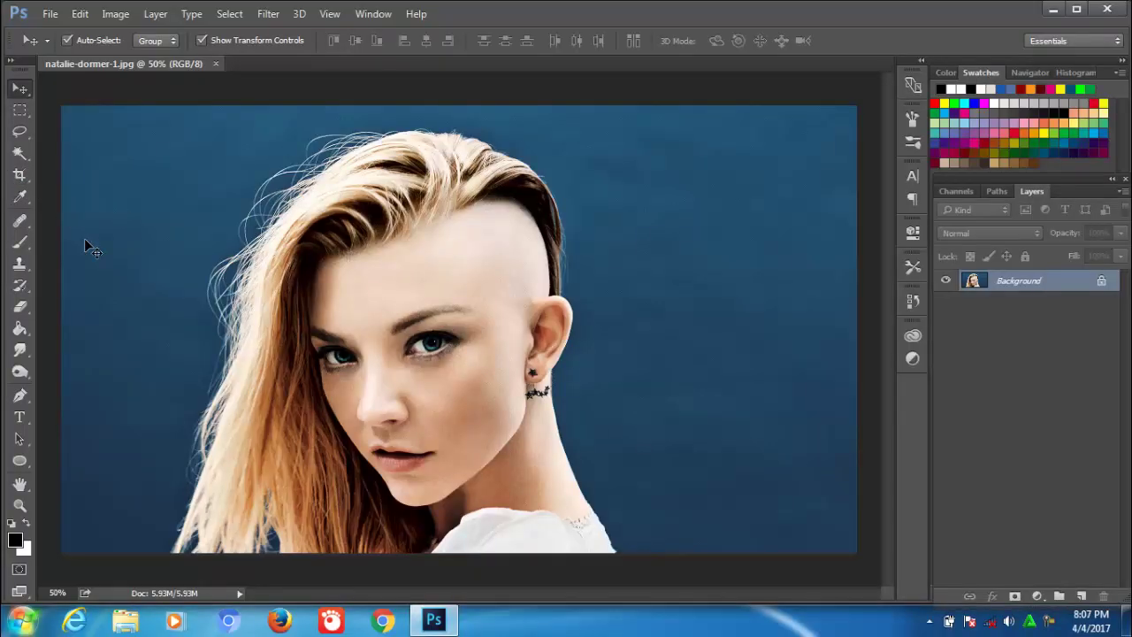
Crop the photo inward from both sides to a roughly square frame centred on the face
left_click(19, 174)
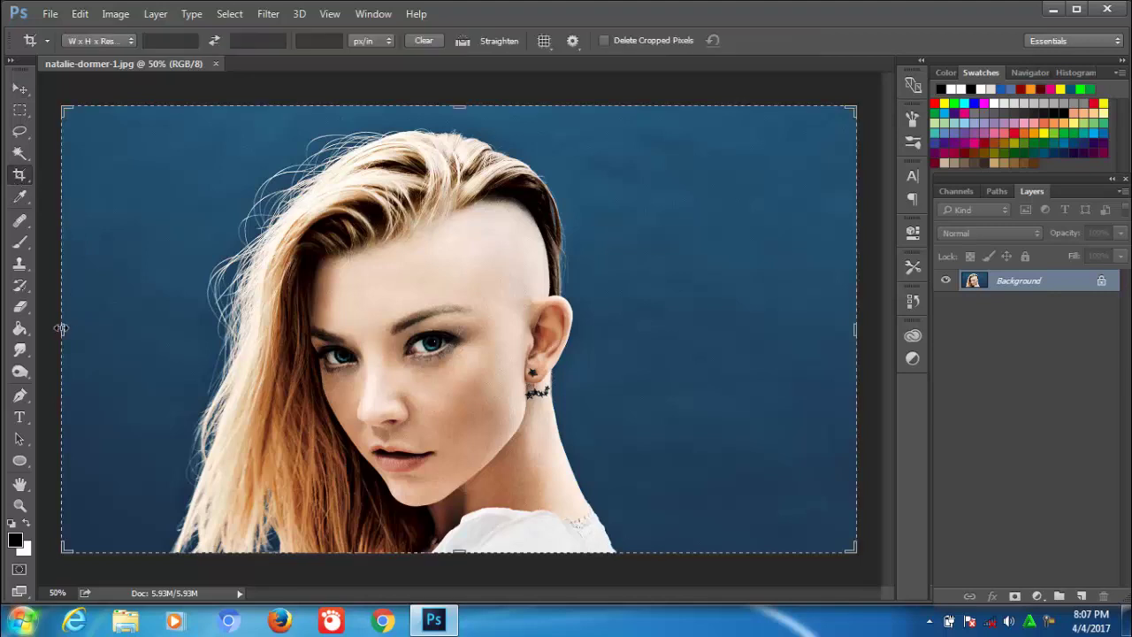
left_click_drag(61, 329, 106, 334)
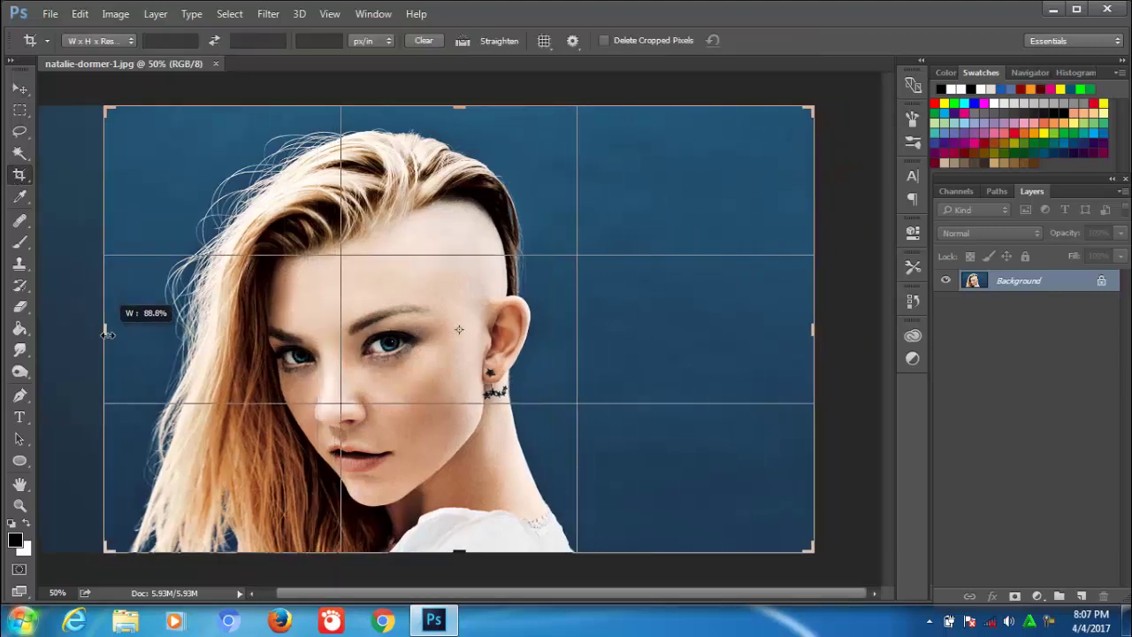
mouse_move(812, 331)
left_mouse_down()
mouse_move(663, 336)
mouse_move(703, 348)
left_mouse_up()
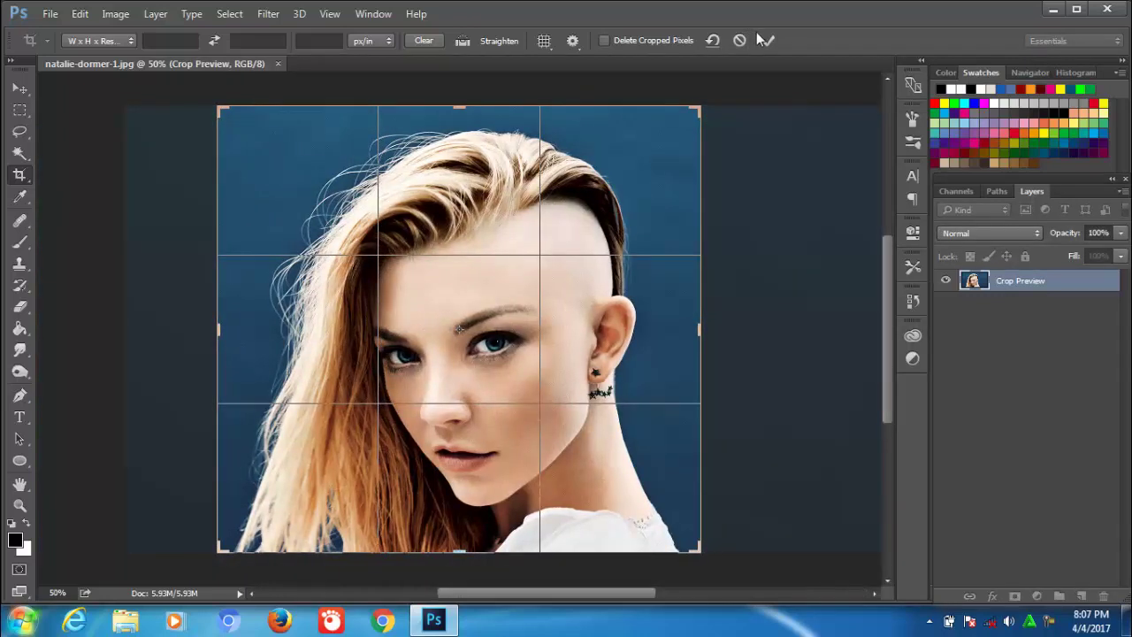
left_click(767, 42)
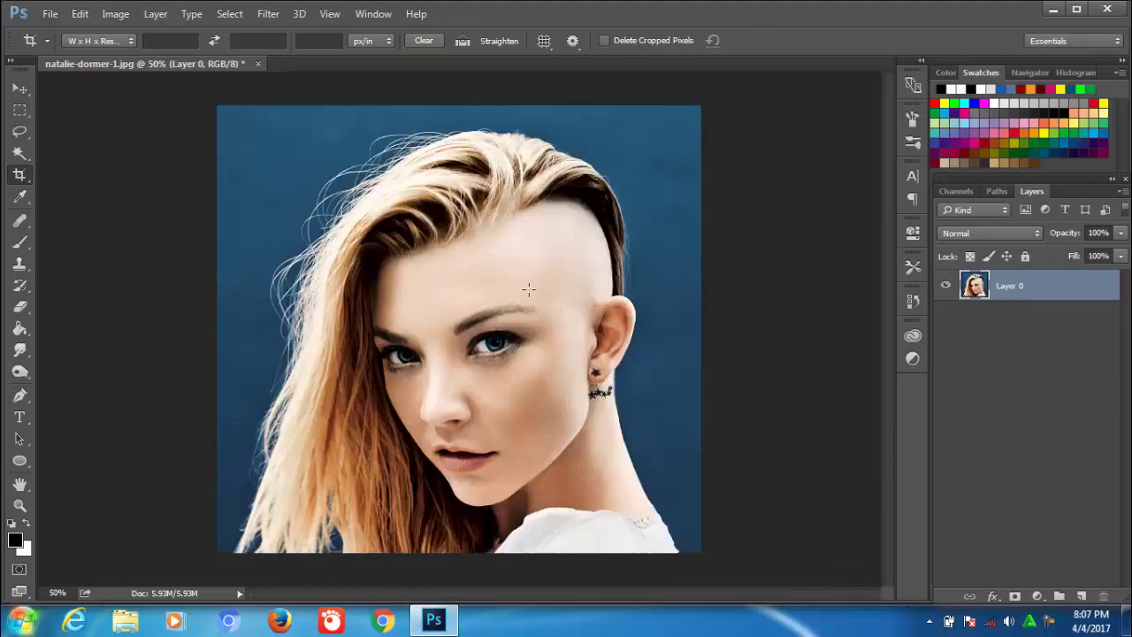
left_click(451, 224)
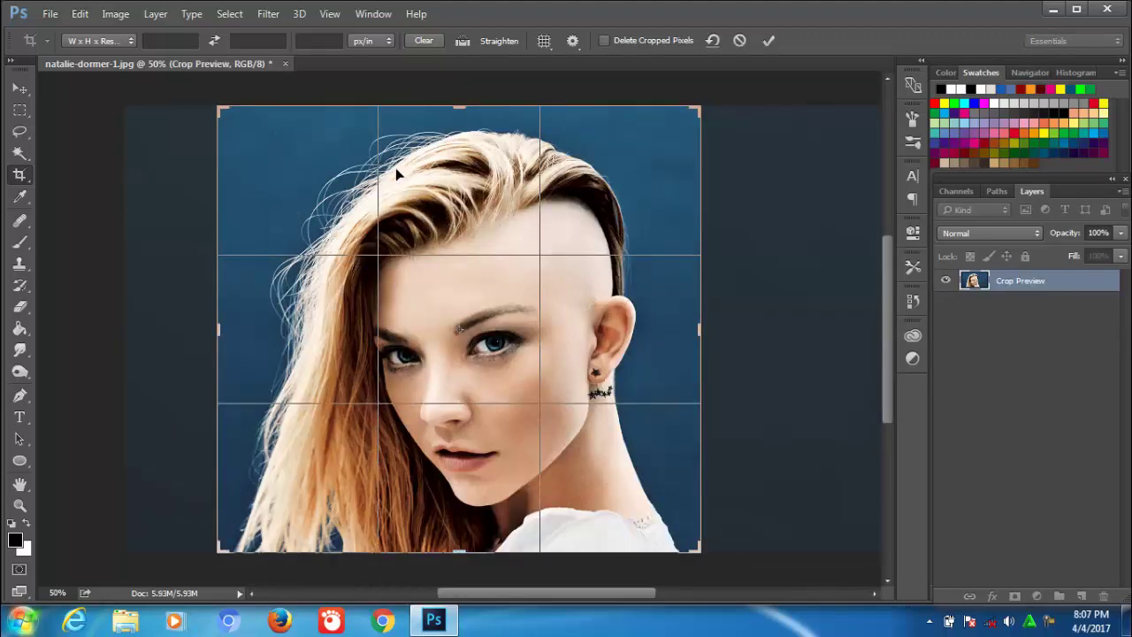
left_click(767, 42)
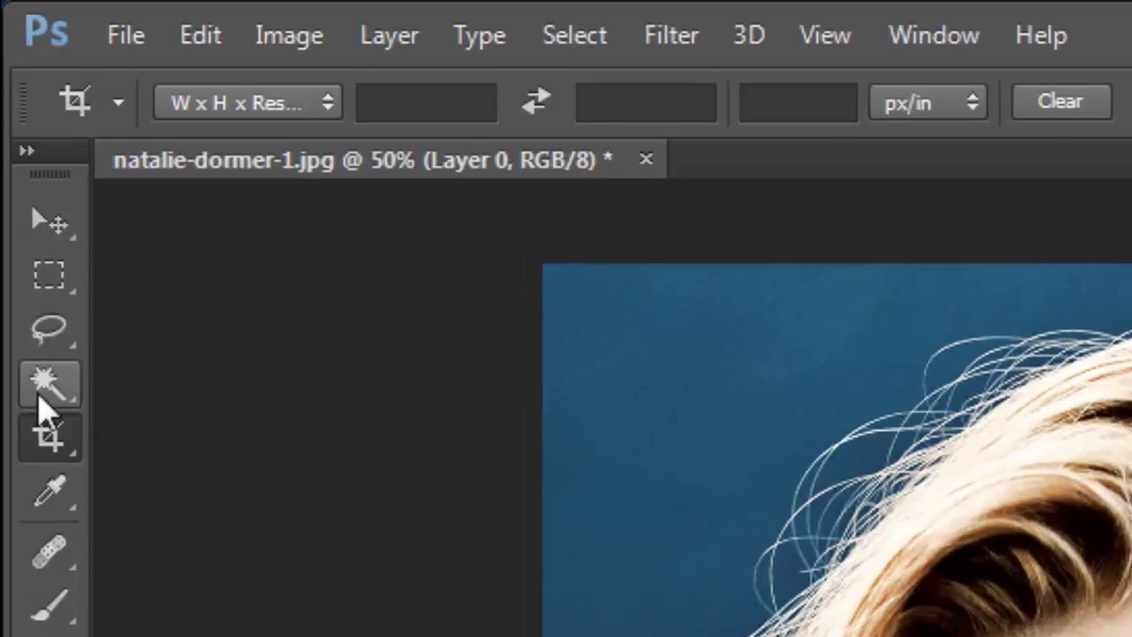
Select all the blue background with the Magic Wand, adding the areas beside the hair and neck
left_click_drag(44, 394, 144, 425)
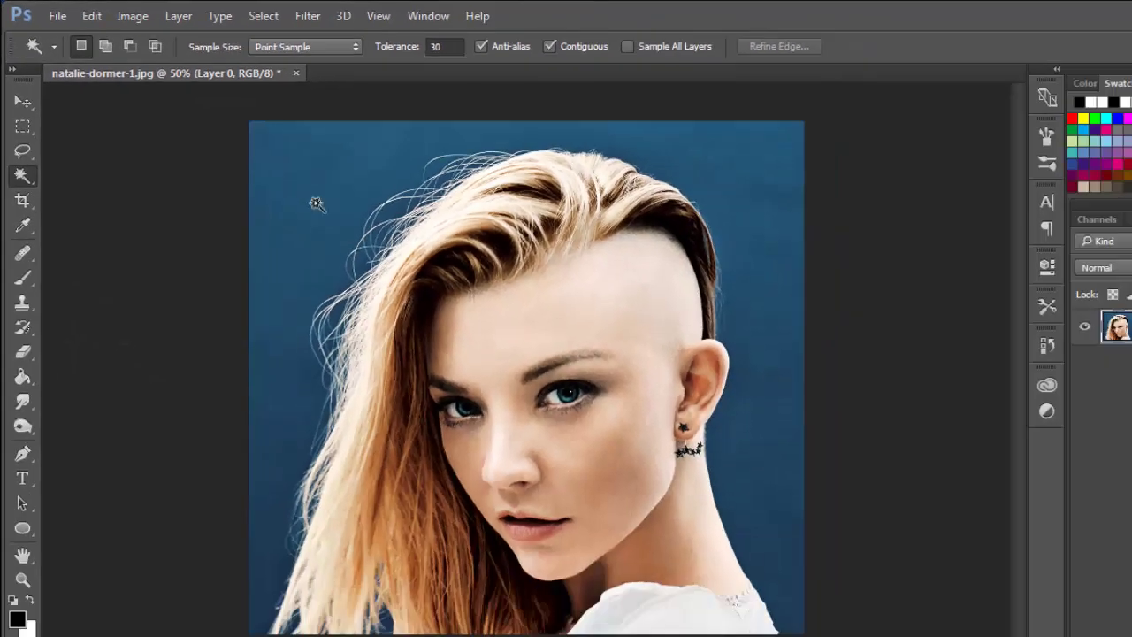
left_click(316, 201)
left_click(270, 468, "shift")
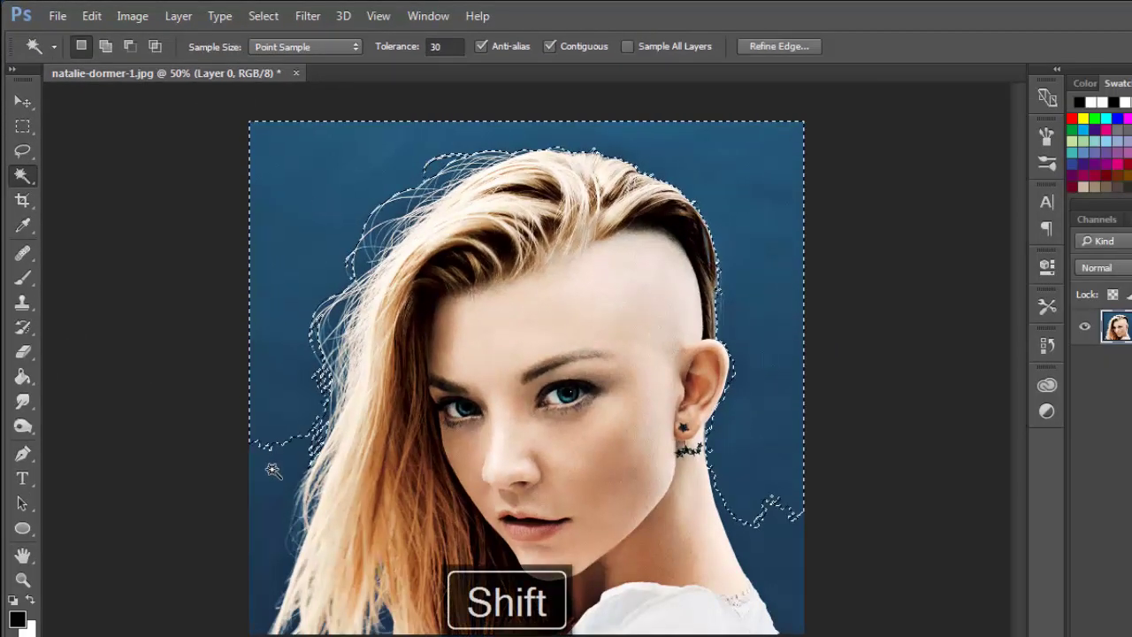
left_click(273, 474, "shift")
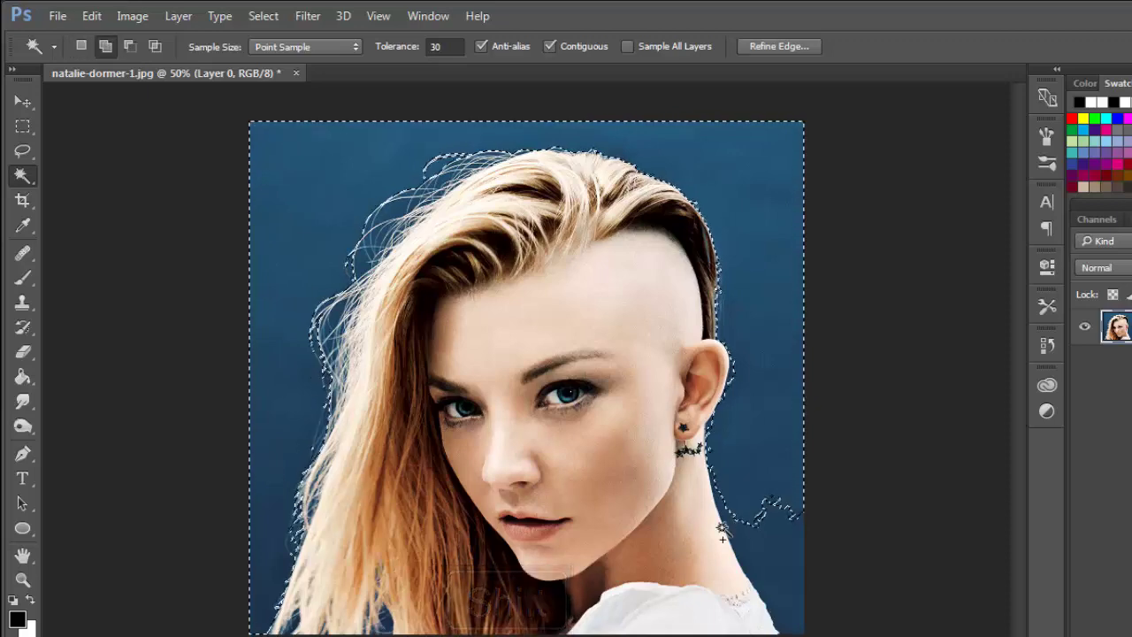
left_click(761, 529, "shift")
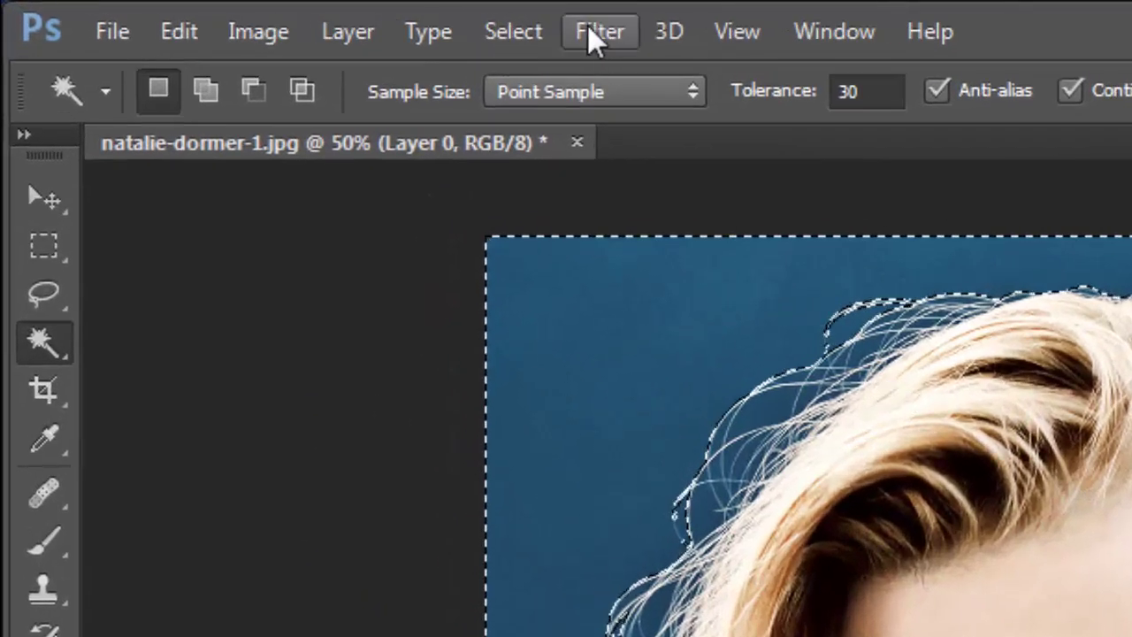
Invert the selection to select the woman, ready for Refine Edge
left_click(290, 18)
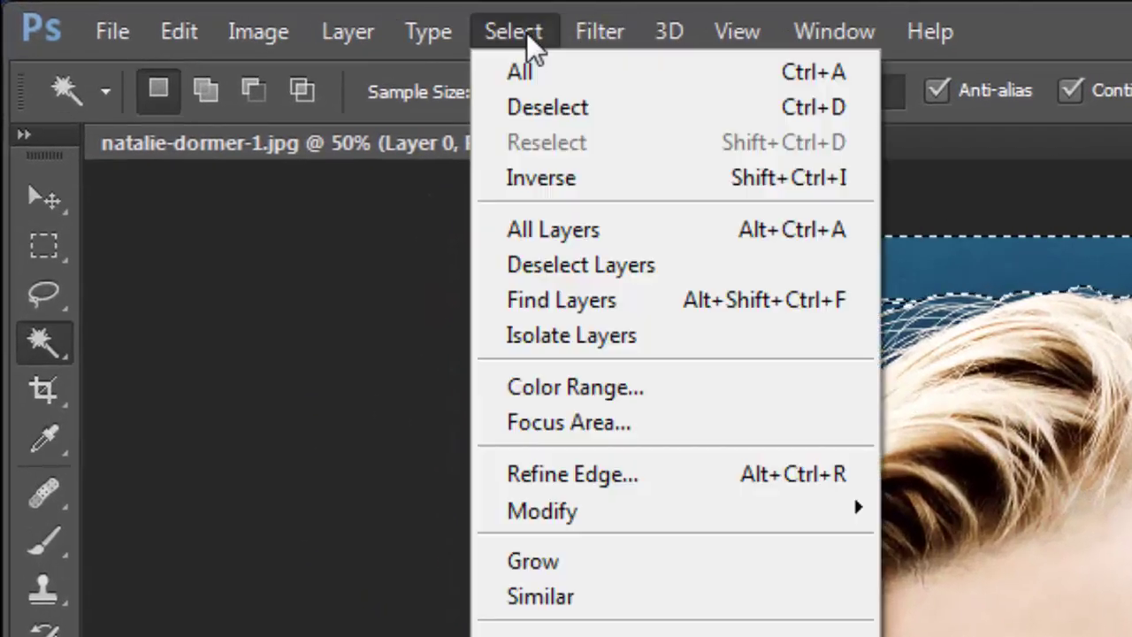
left_click(550, 177)
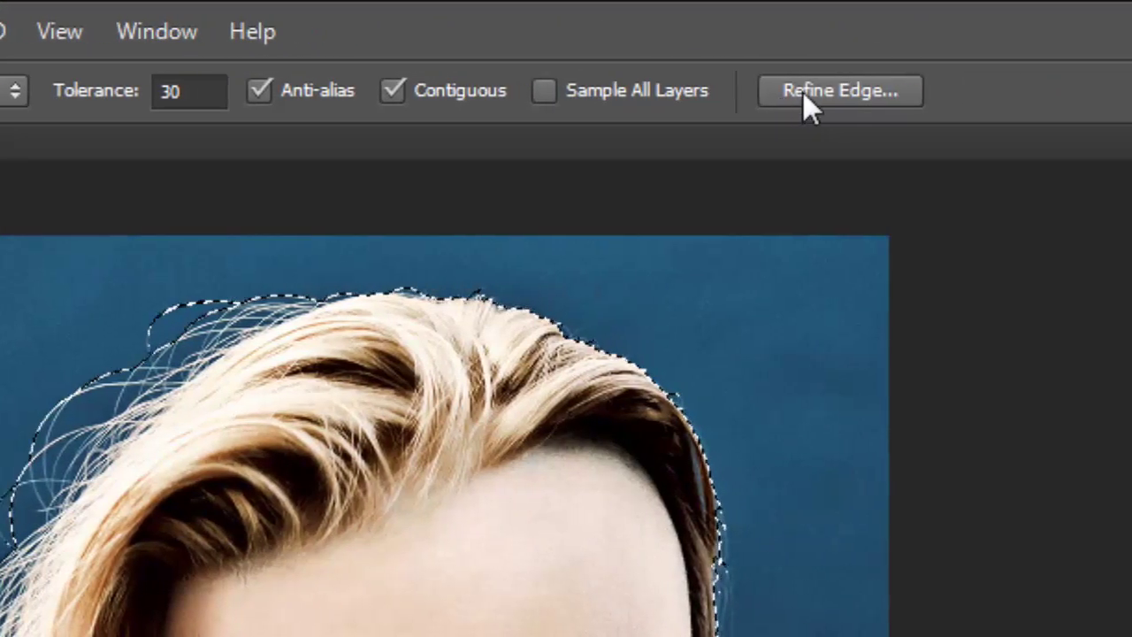
left_click(803, 92)
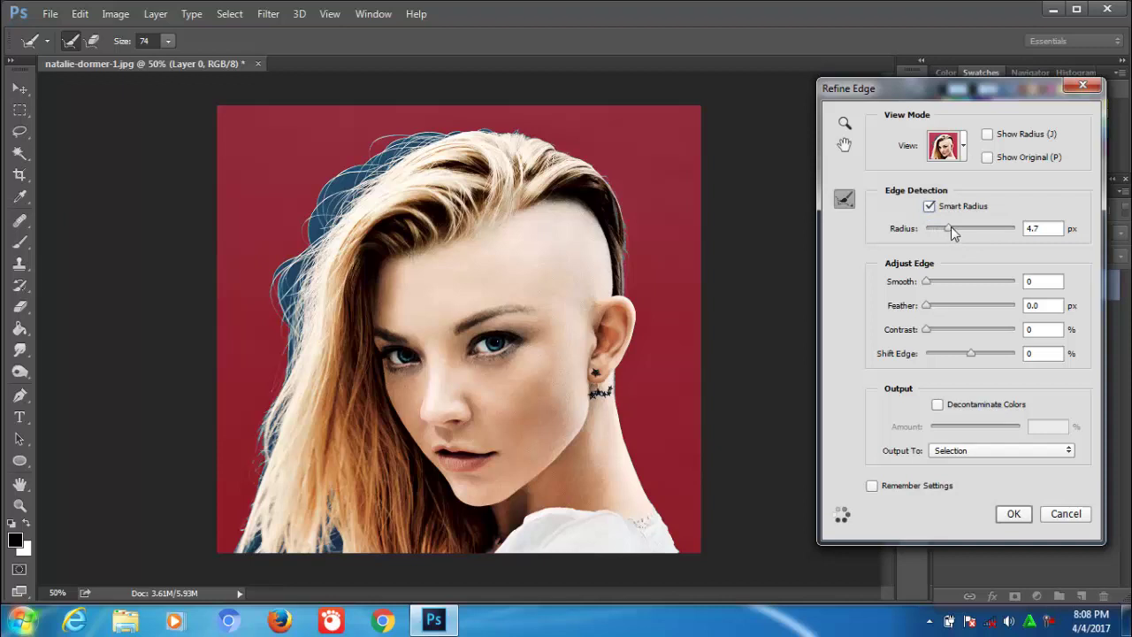
Set Refine Edge radius 5.5 px and smooth 9, brush over the hair edges, and apply
left_click(929, 281)
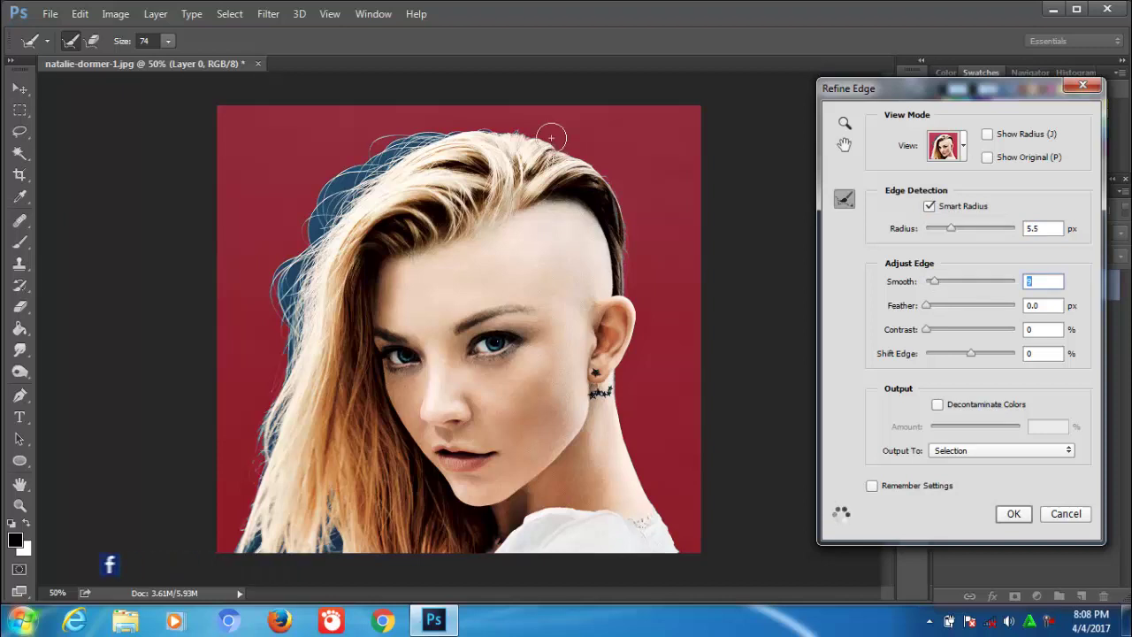
left_click_drag(480, 115, 327, 210)
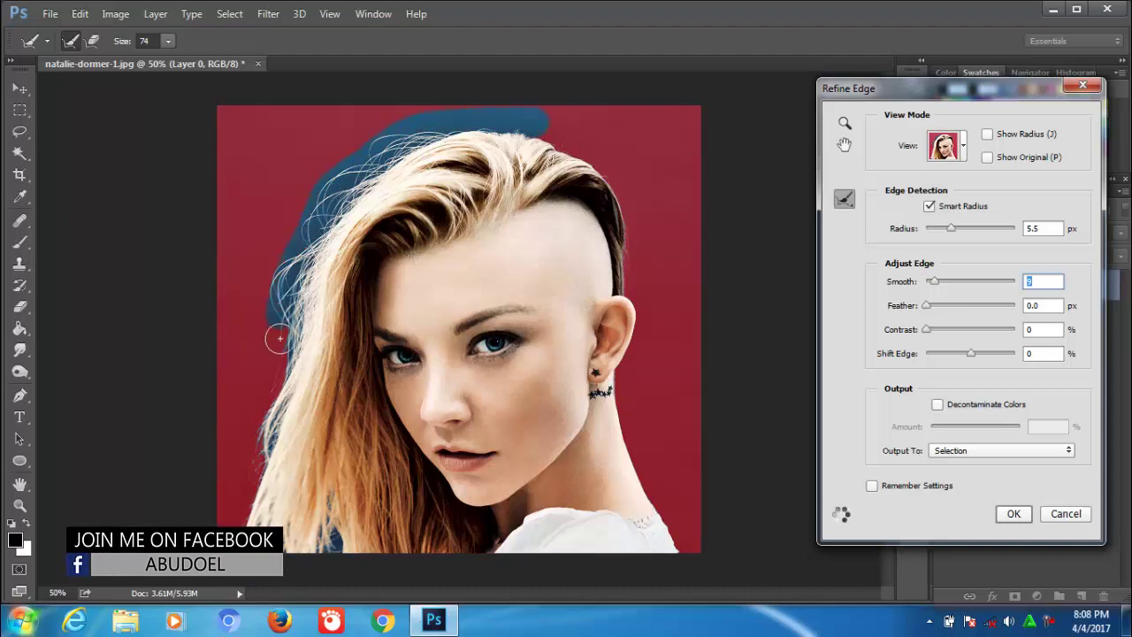
mouse_move(271, 330)
left_mouse_down()
mouse_move(241, 500)
mouse_move(249, 565)
left_mouse_up()
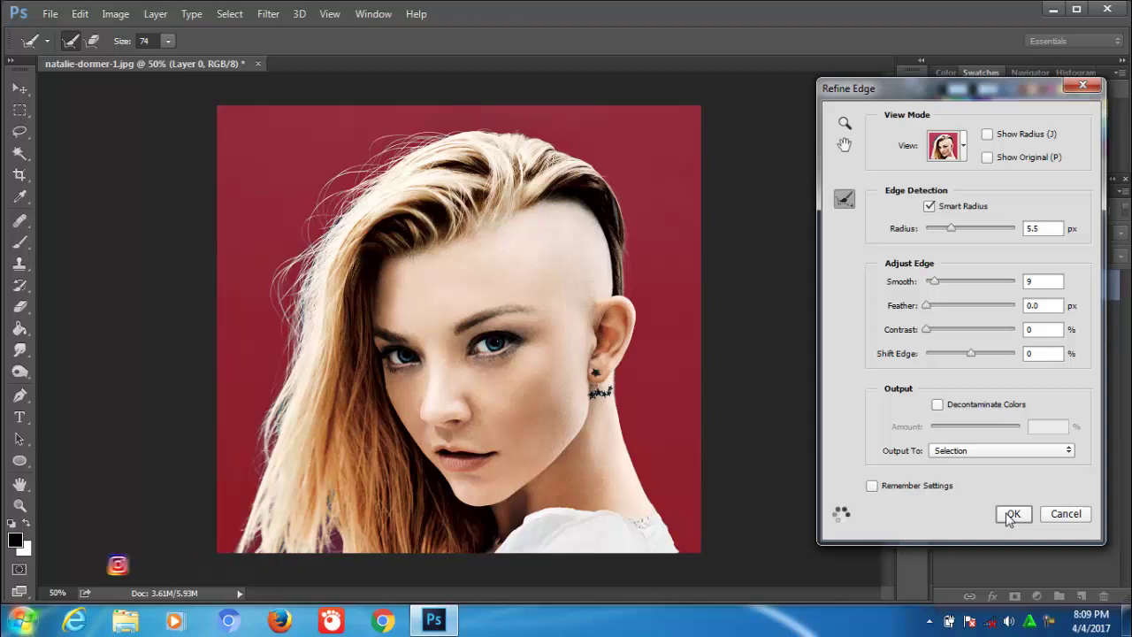
left_click(1013, 513)
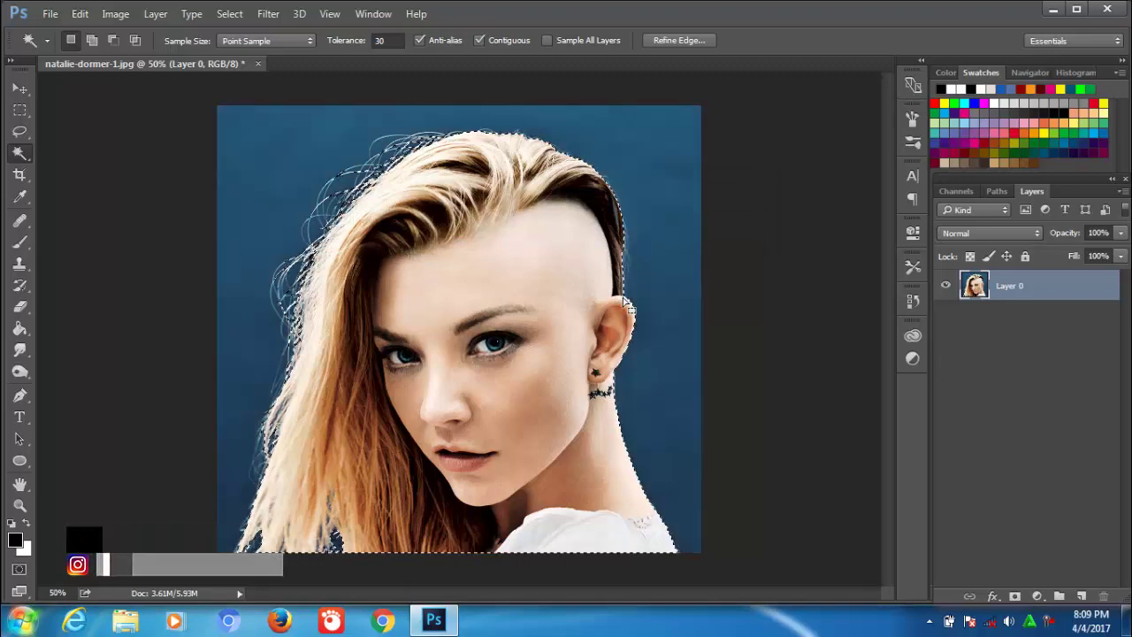
Copy the selected figure to Layer 1 and convert it to a smart object
key("ctrl+j")
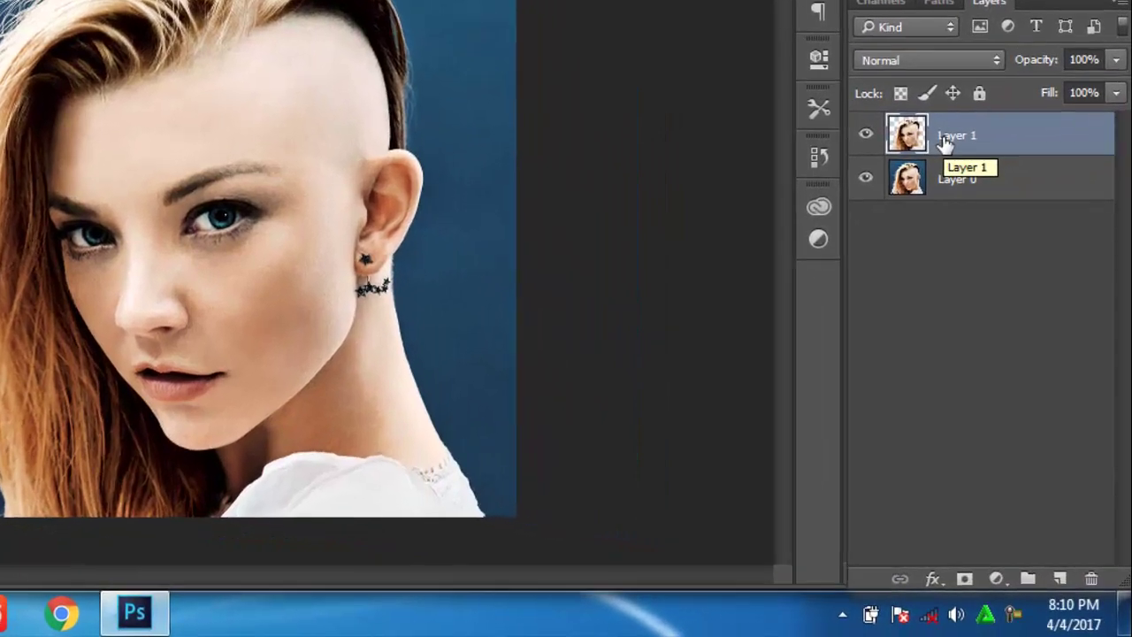
right_click(945, 142)
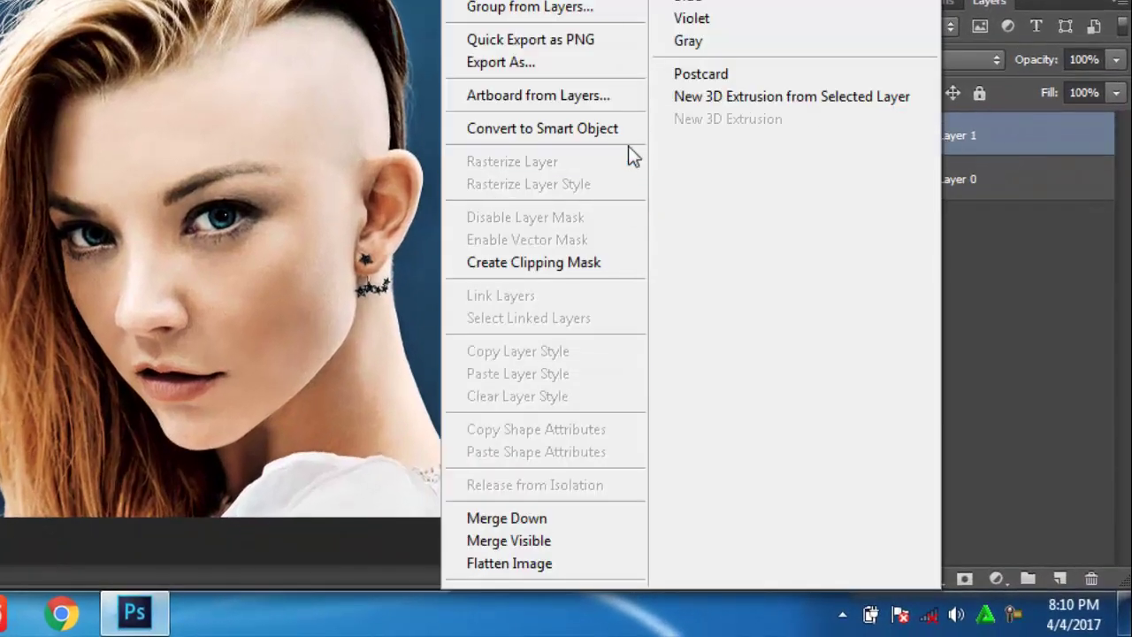
left_click(567, 132)
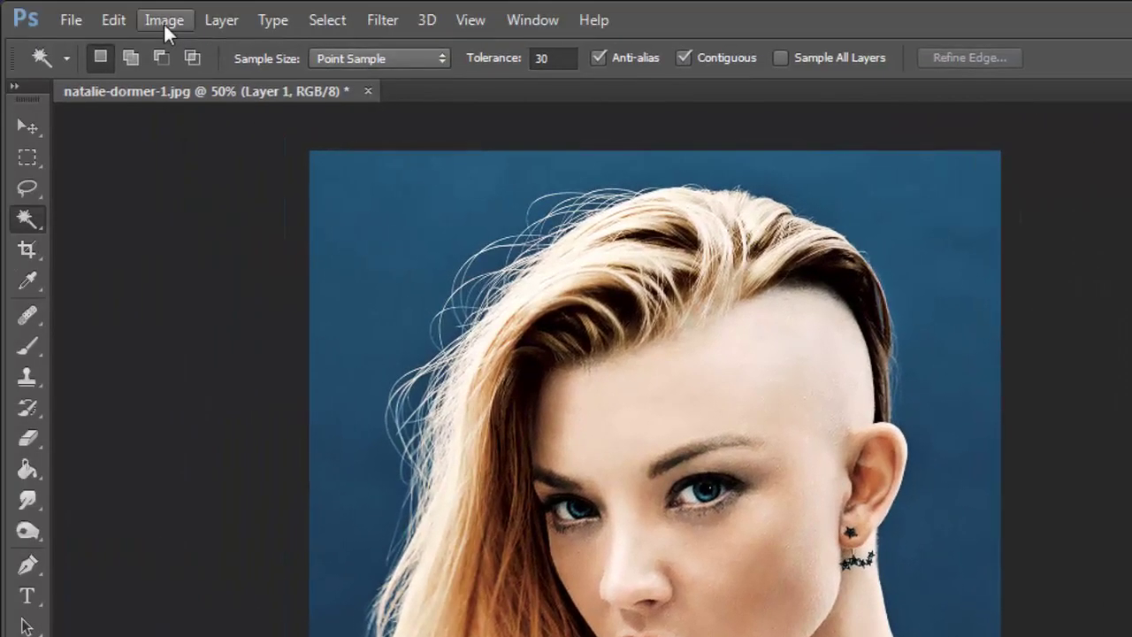
Apply a Black & White adjustment to Layer 1
left_click(164, 22)
mouse_move(200, 80)
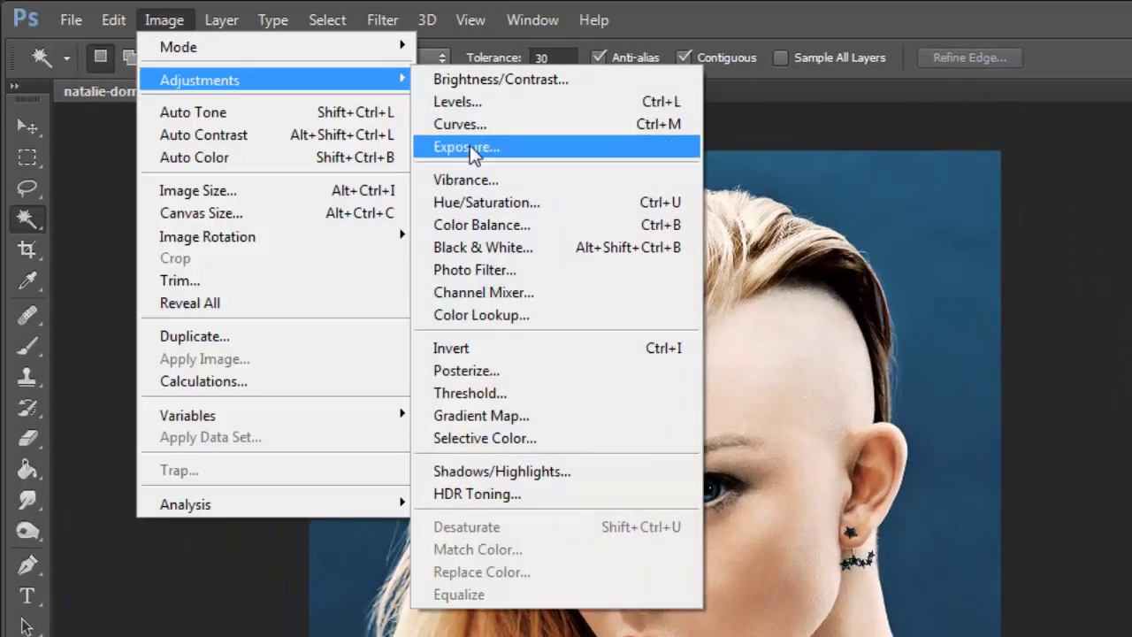
left_click(478, 248)
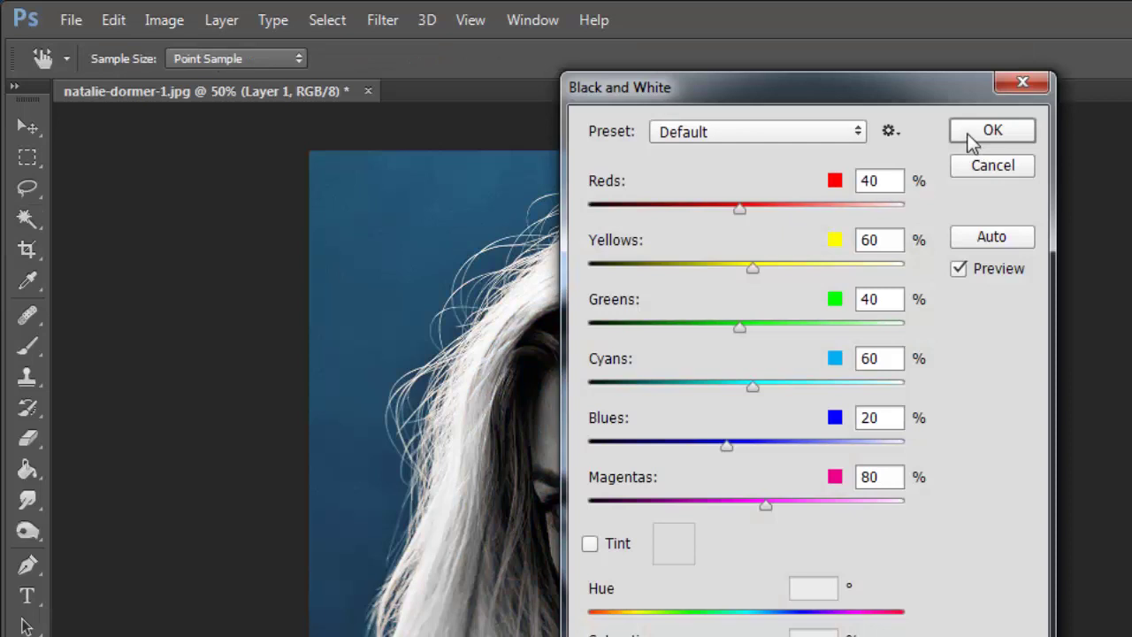
left_click(969, 135)
Apply a 10-pixel Gaussian Blur to the black-and-white figure
key("w")
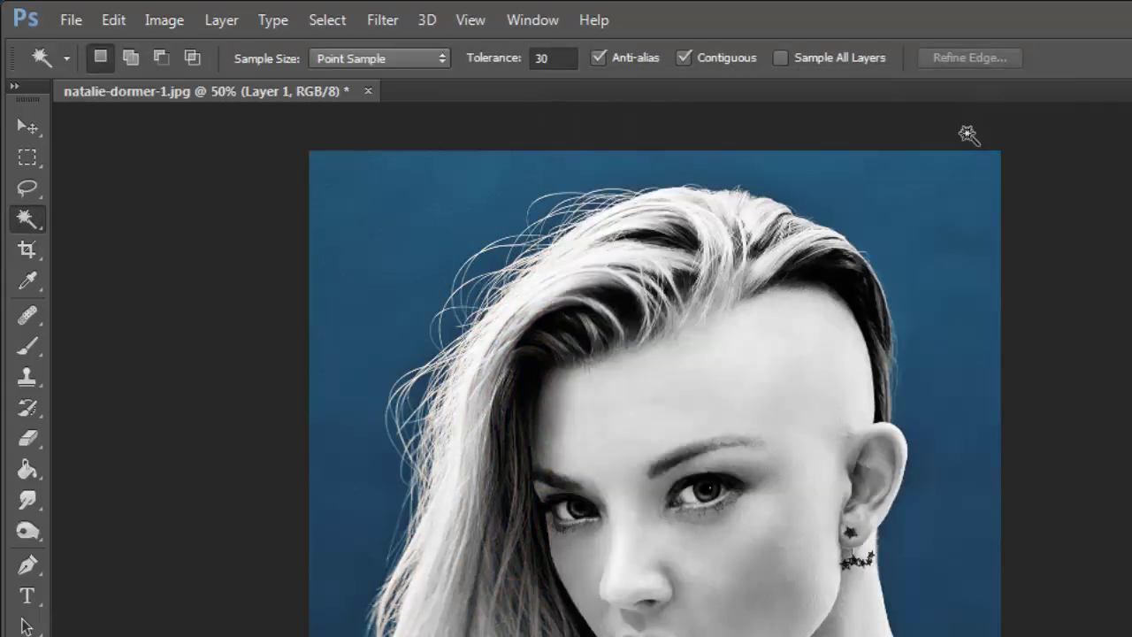
left_click(23, 134)
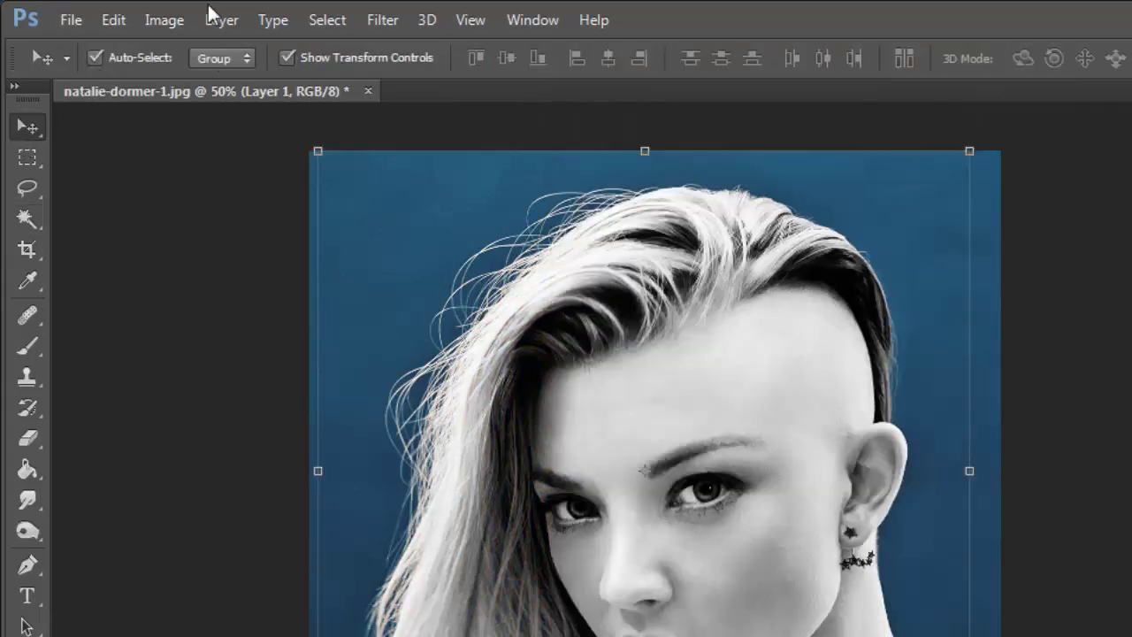
left_click(381, 19)
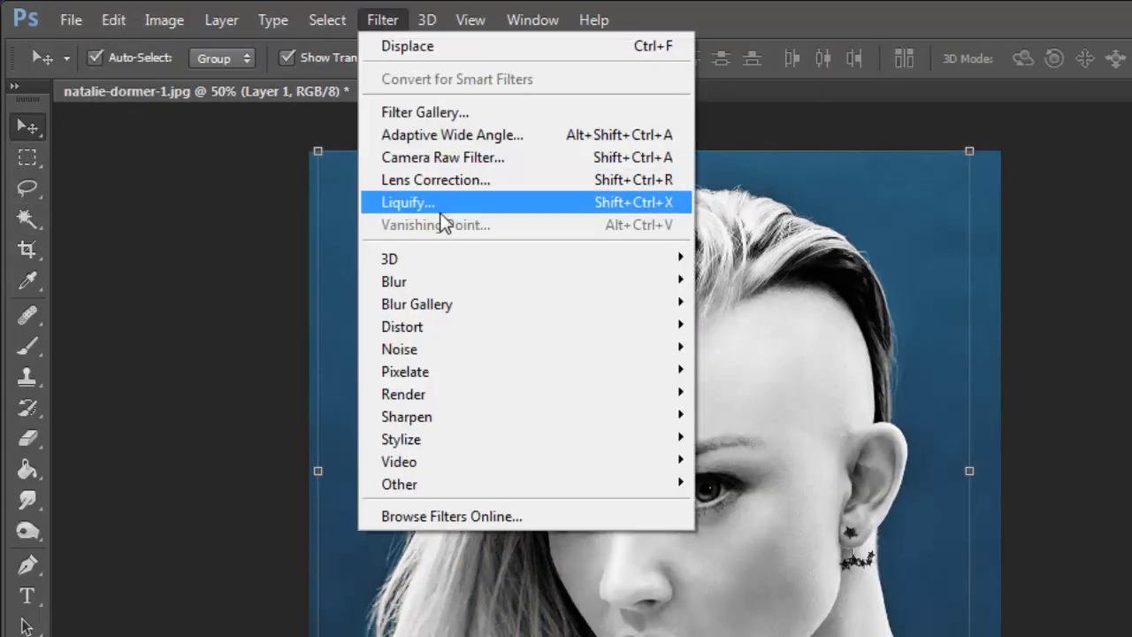
mouse_move(528, 281)
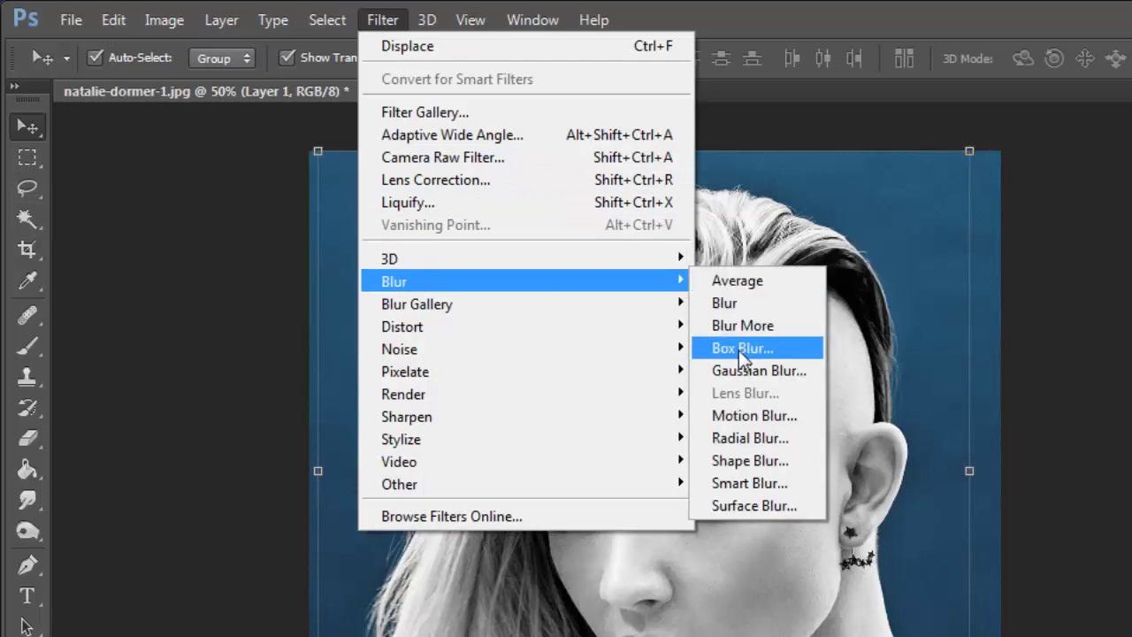
left_click(734, 370)
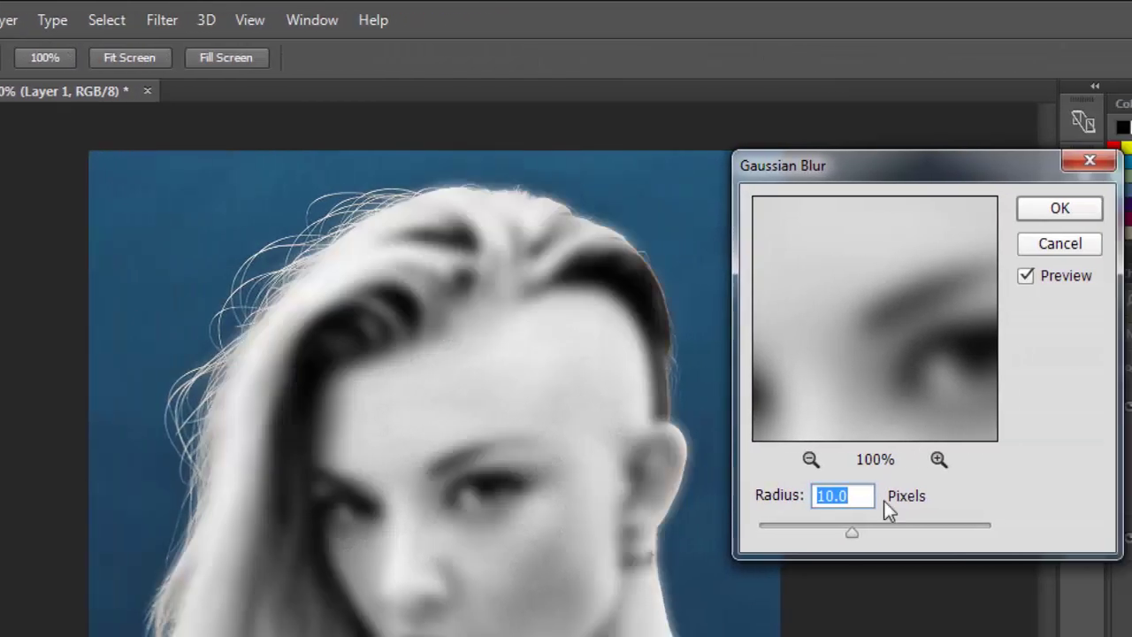
left_click(1039, 210)
key("v")
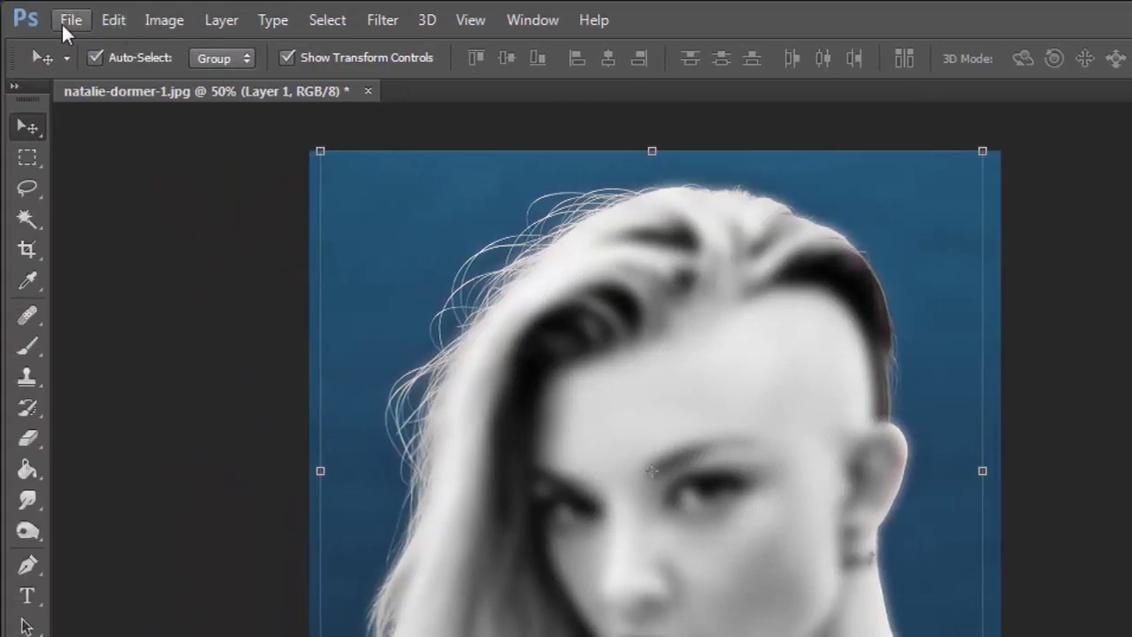
left_click(69, 20)
Save the document to the Desktop as Displement.psd in Photoshop format
left_click(109, 280)
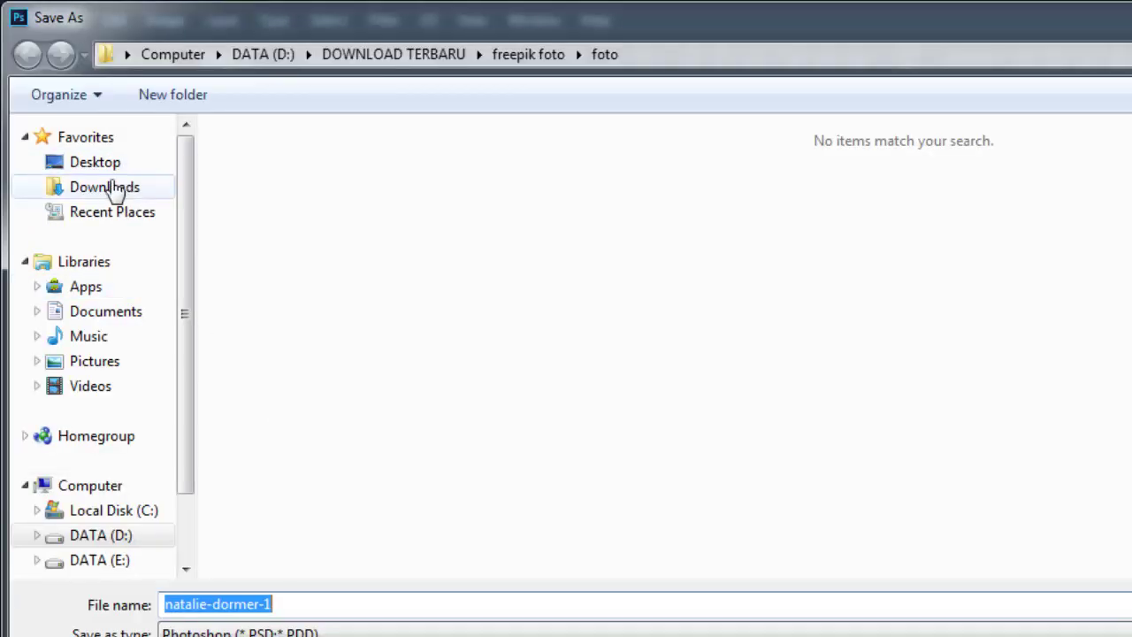
left_click(104, 163)
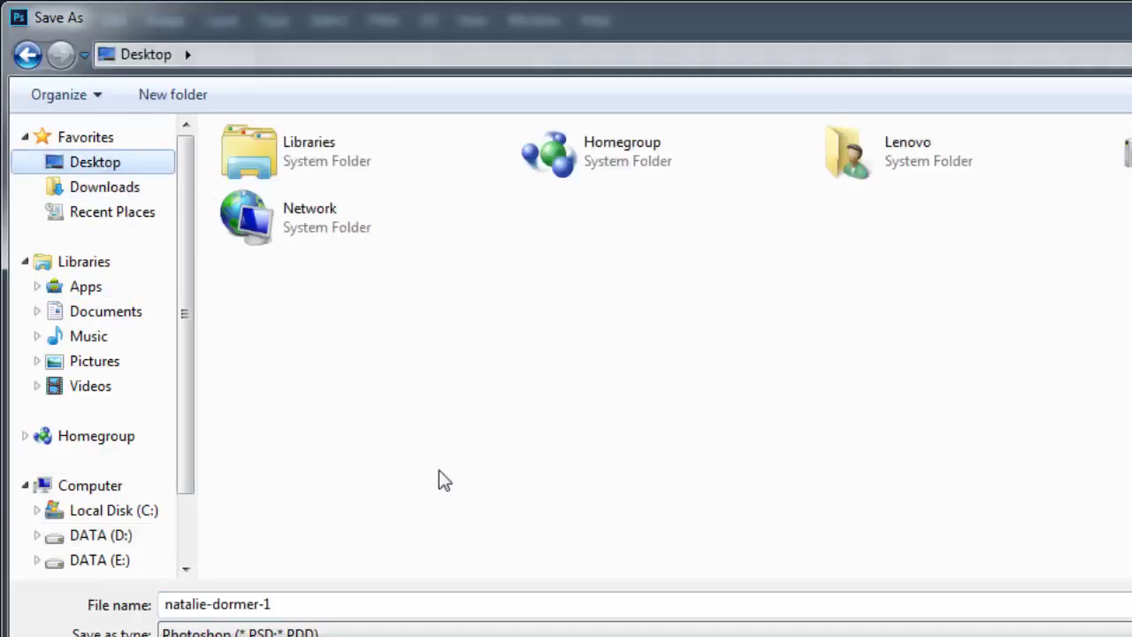
left_click(312, 604)
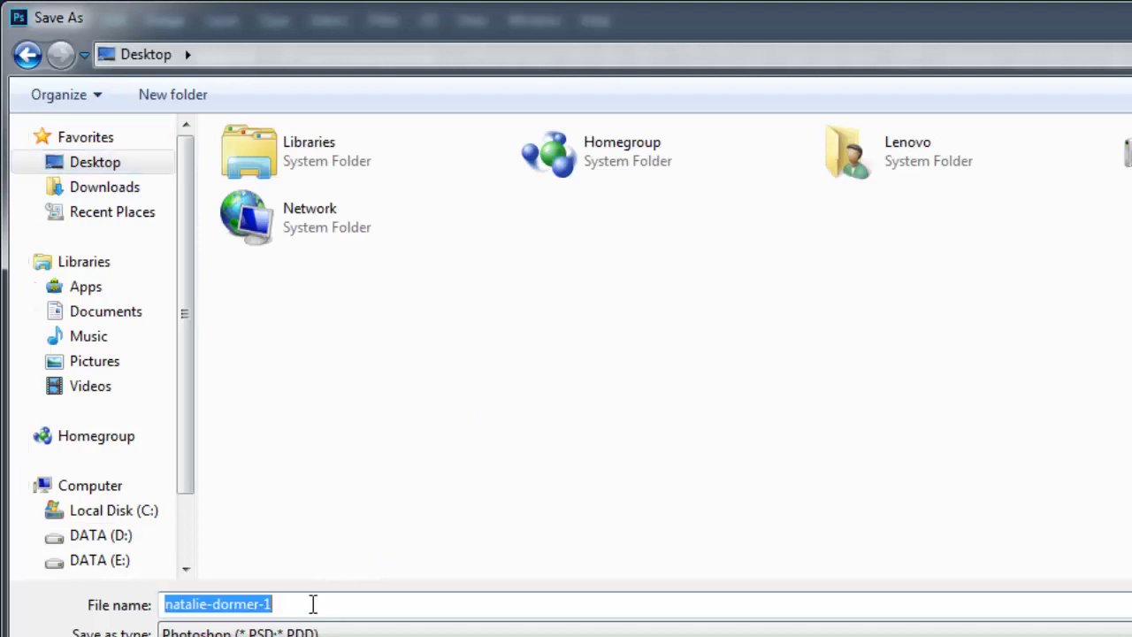
type("Displement")
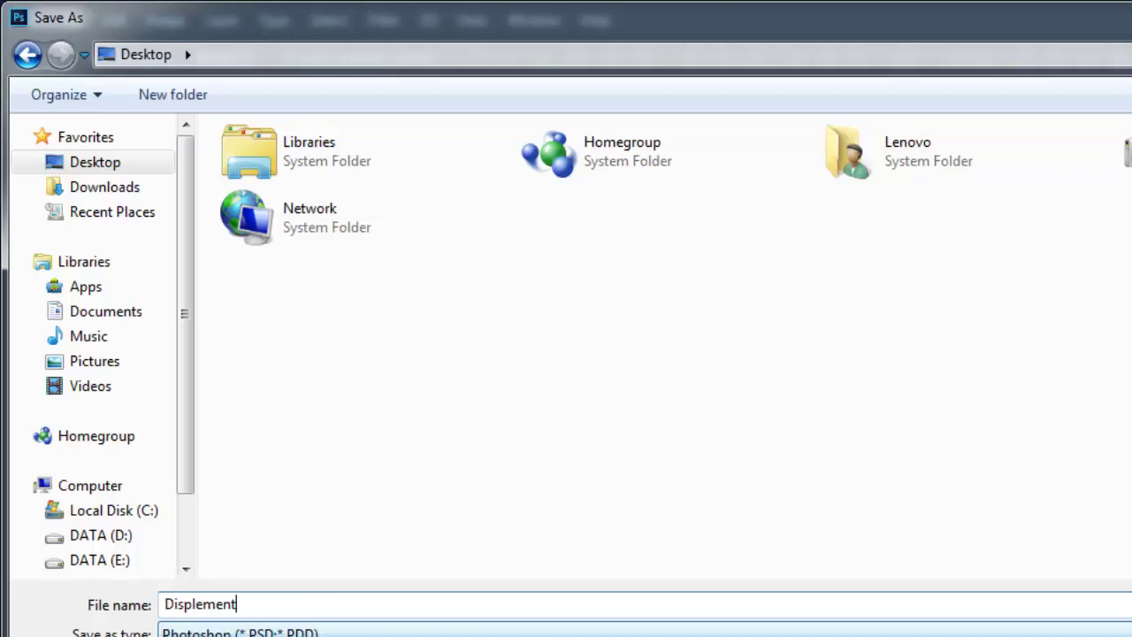
left_click(265, 631)
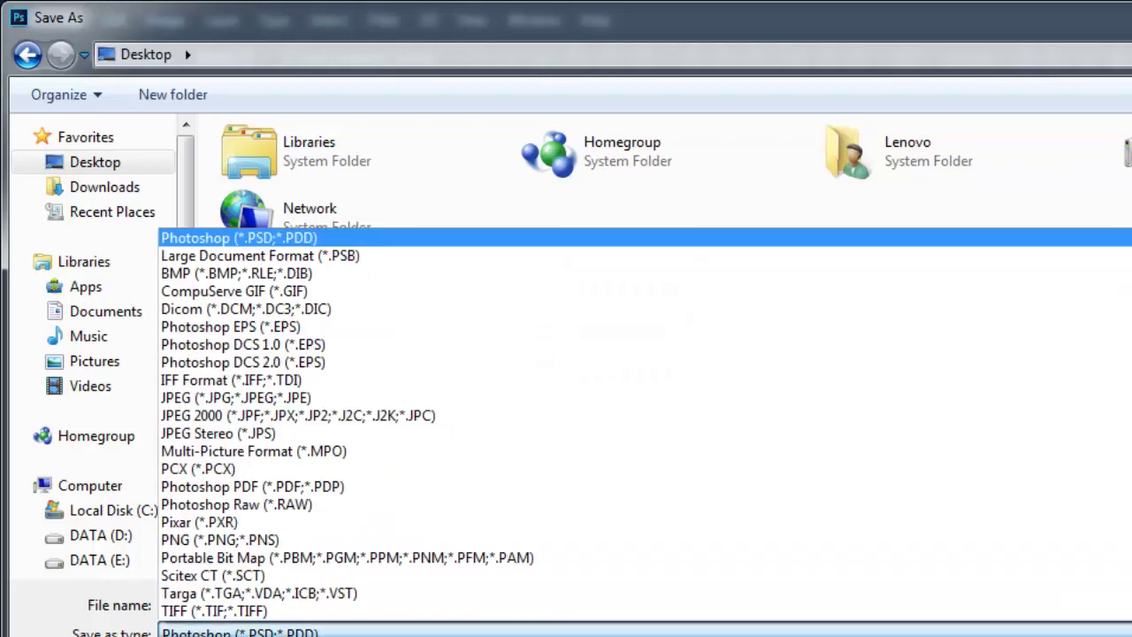
left_click(265, 234)
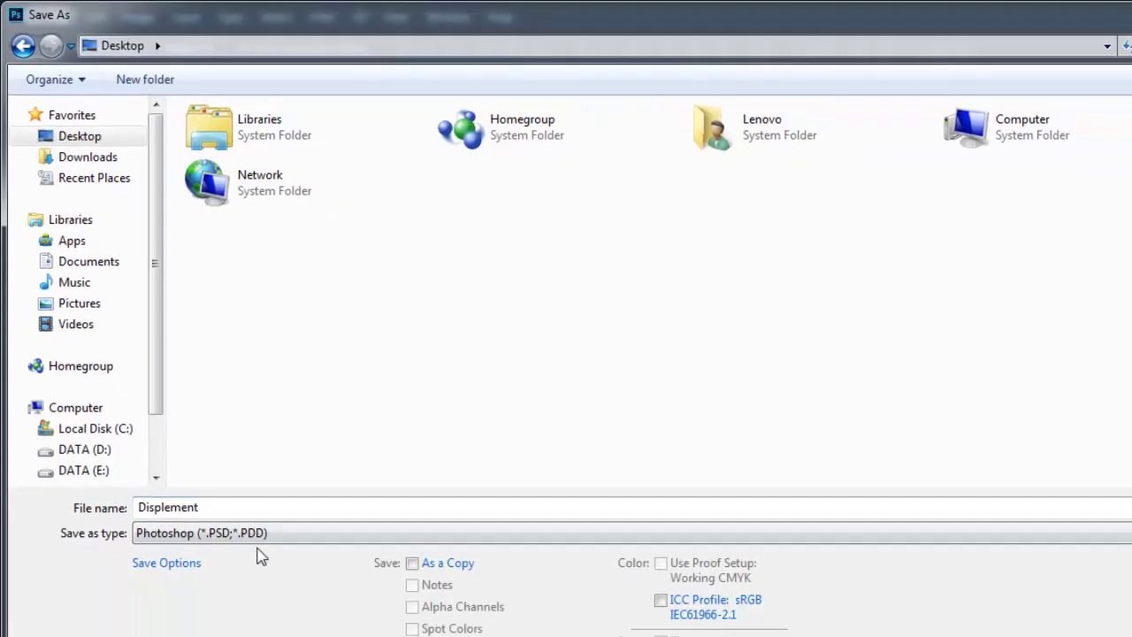
left_click(1071, 619)
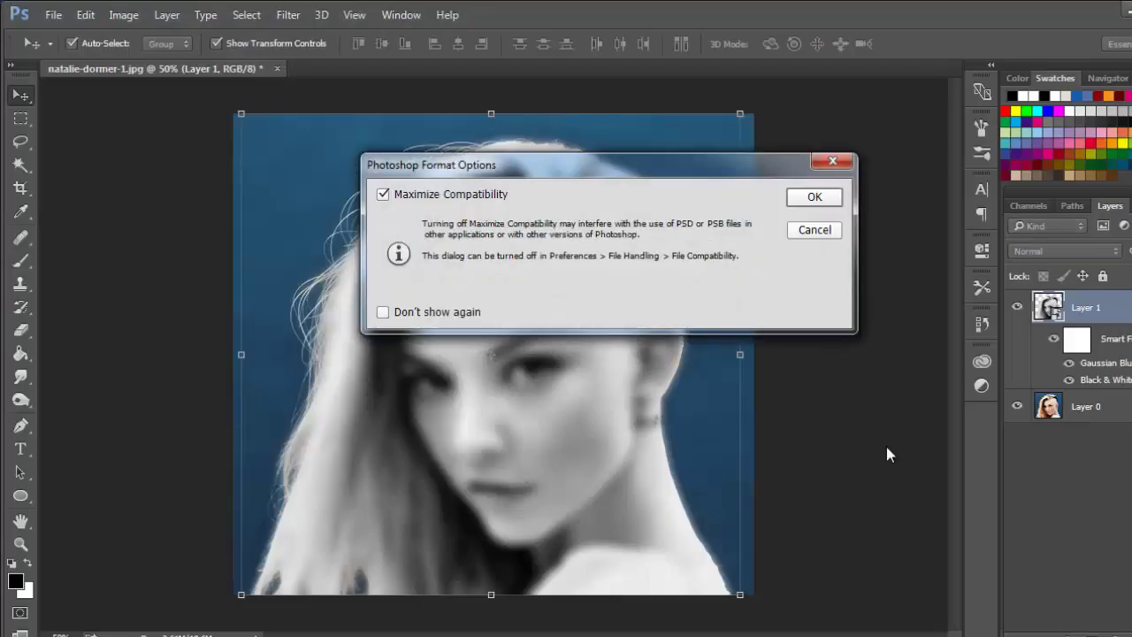
left_click(810, 202)
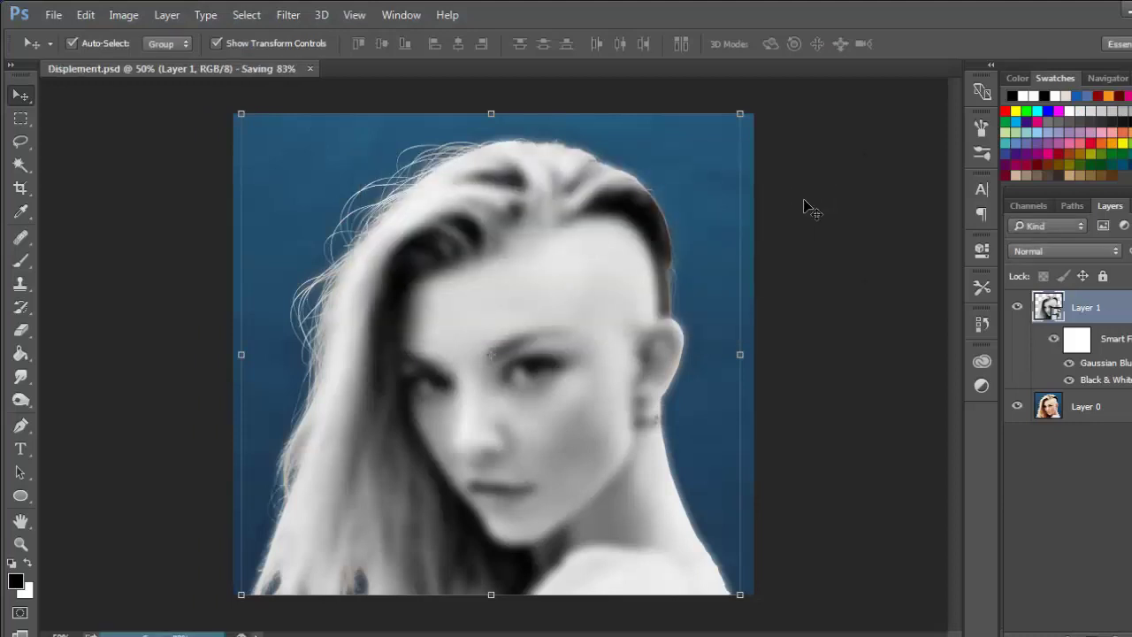
Revert to the Black & White history state, removing the Gaussian blur
left_click(981, 325)
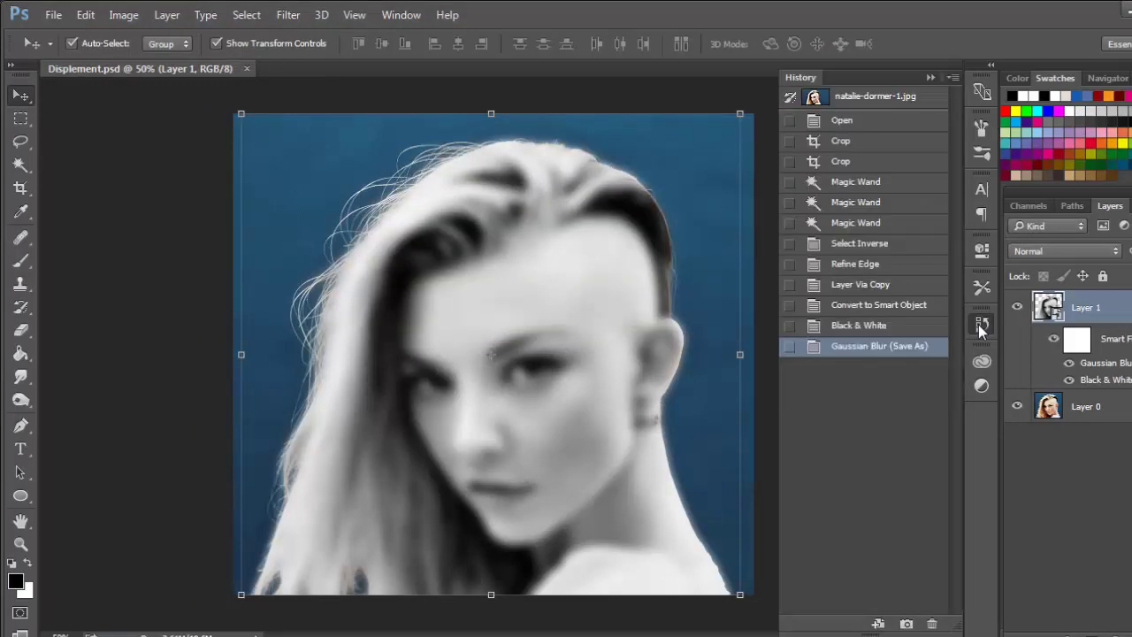
left_click(871, 325)
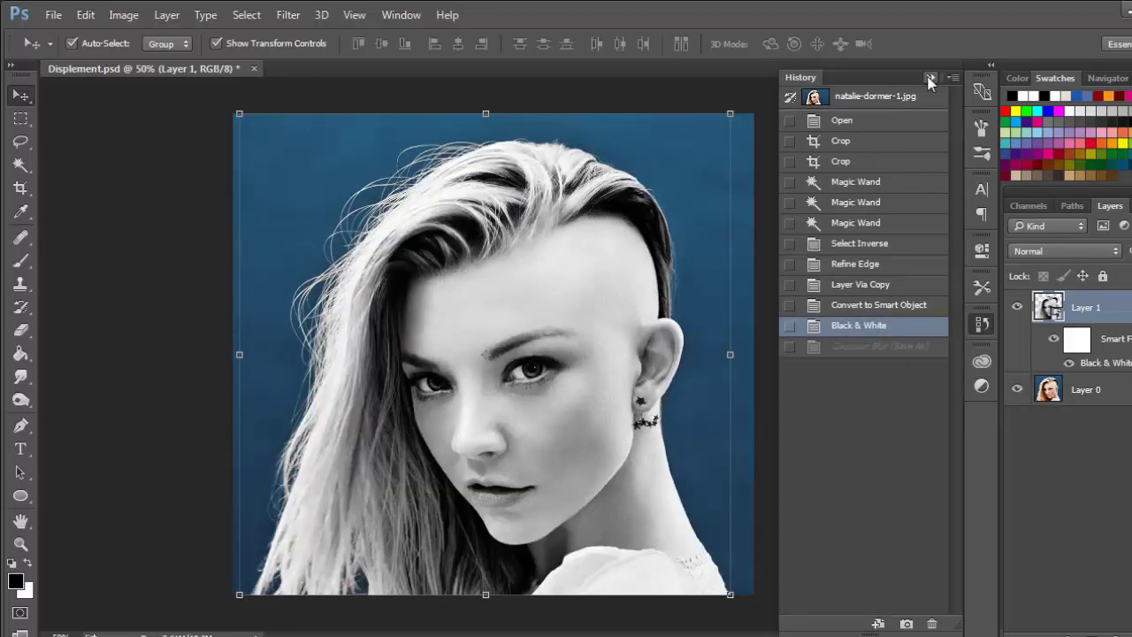
left_click(929, 78)
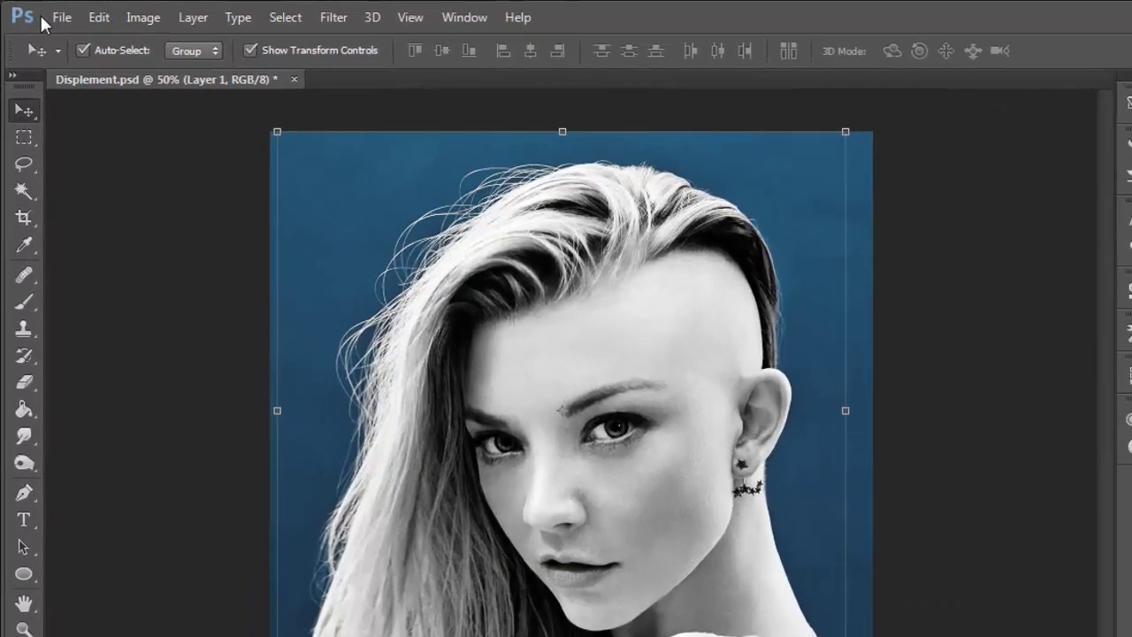
left_click(53, 14)
key("Escape")
Create a new 1280×720 document and fill it with black
key("ctrl+n")
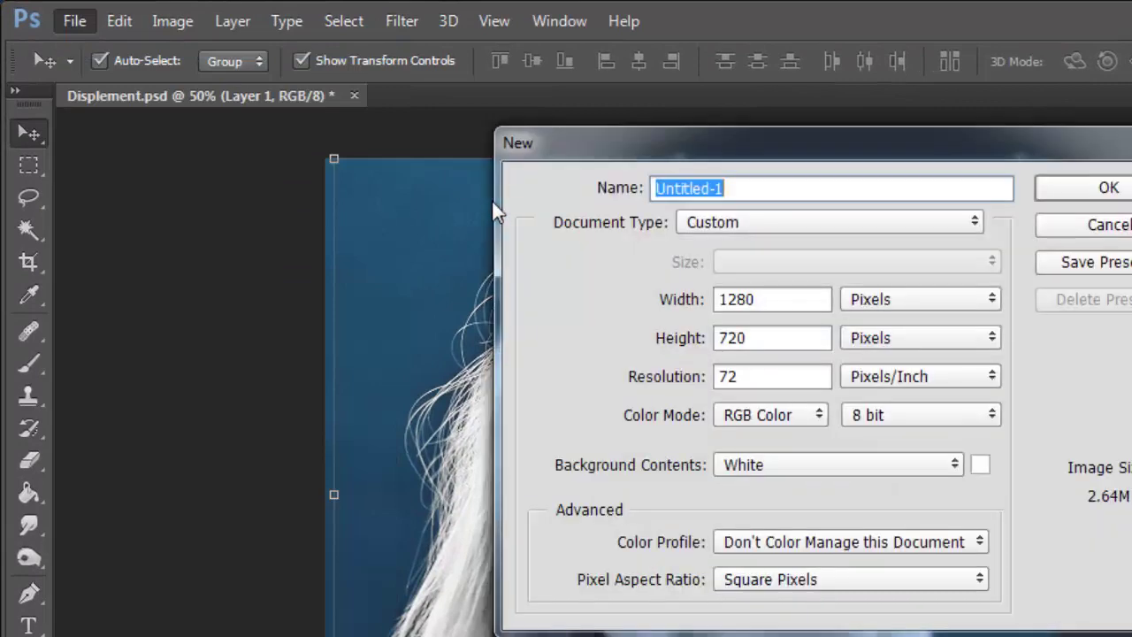
left_click(1091, 191)
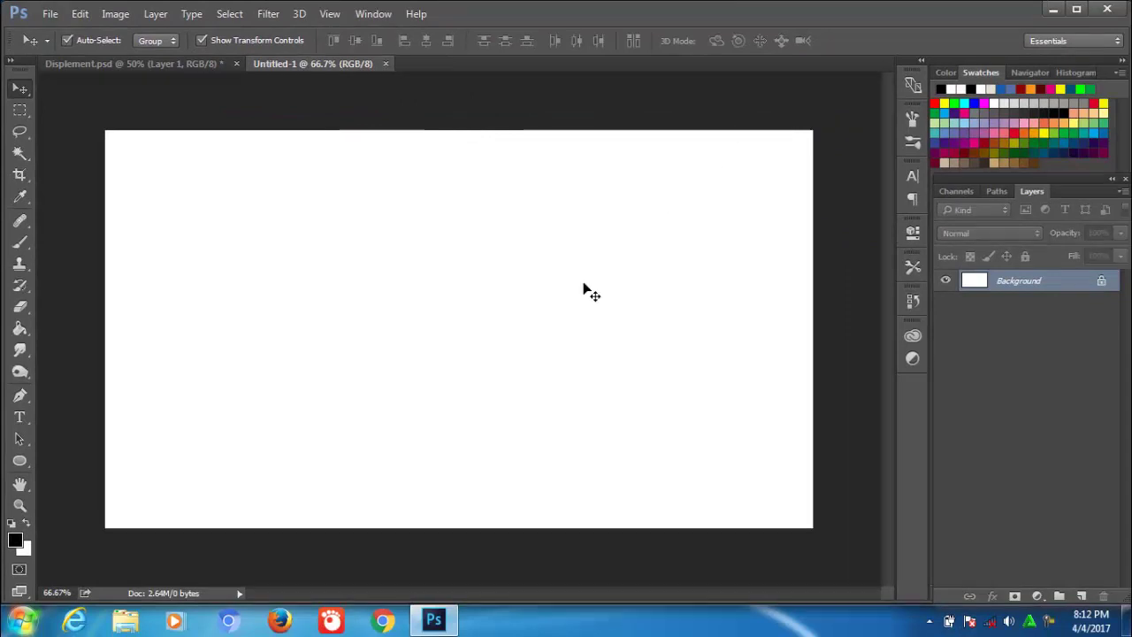
key("alt+Delete")
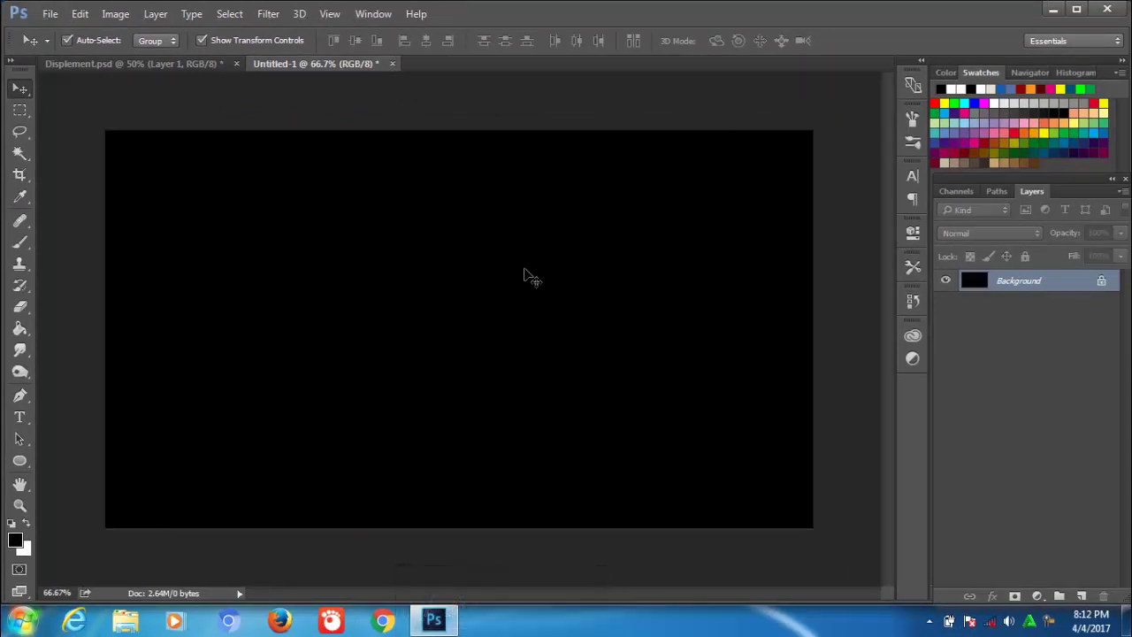
Set the Type tool to Arial Bold at 100 pt
left_click(20, 418)
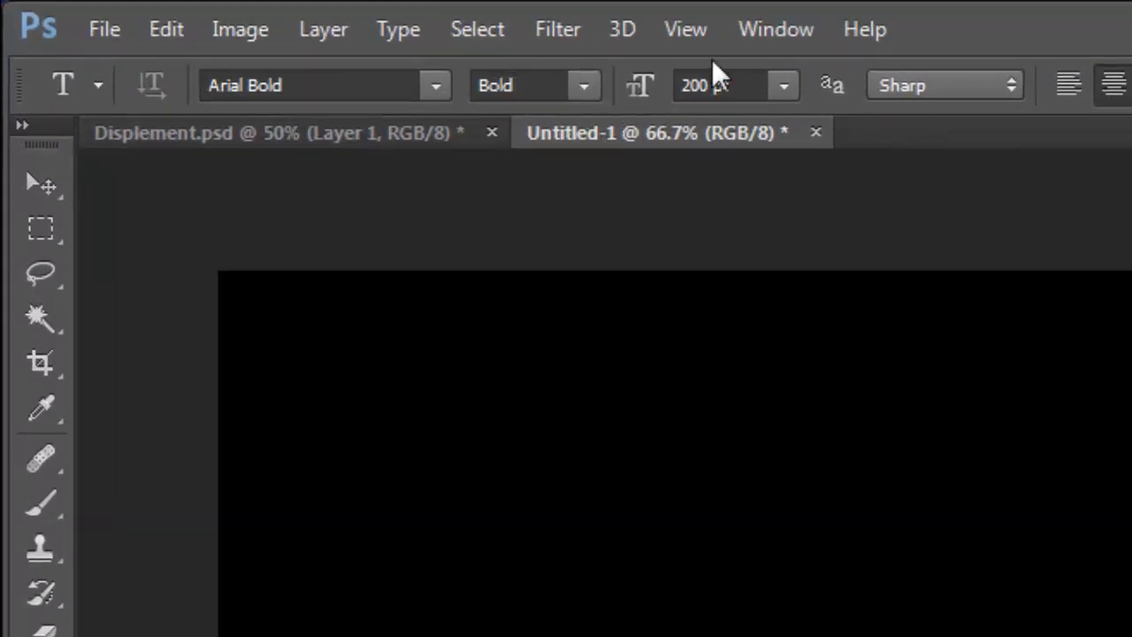
left_click(737, 85)
type("100")
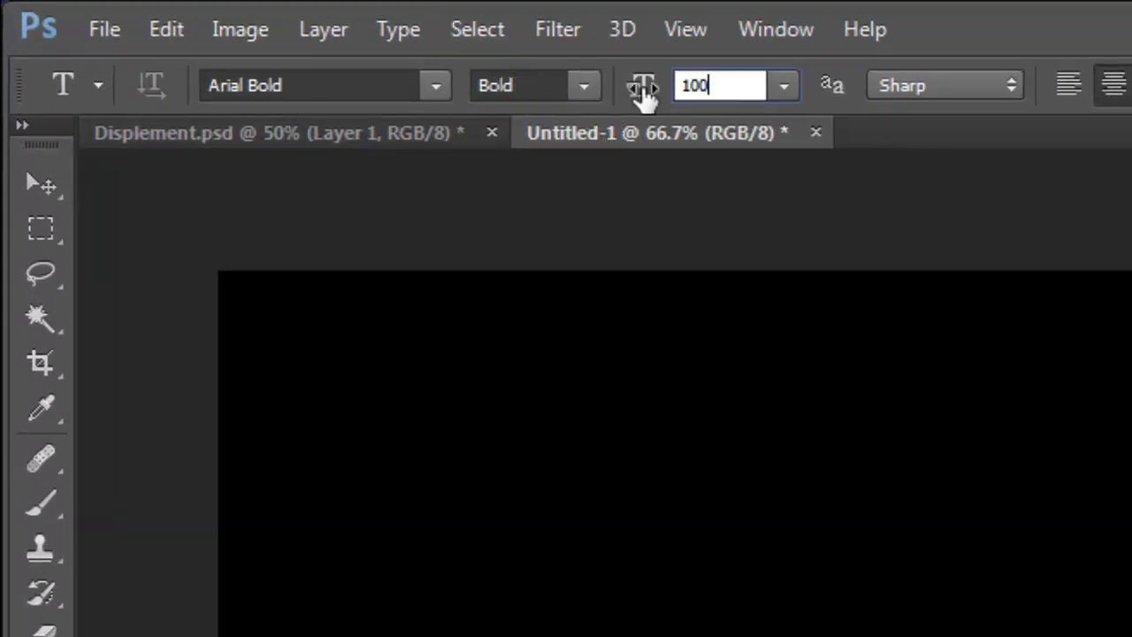
left_click(783, 85)
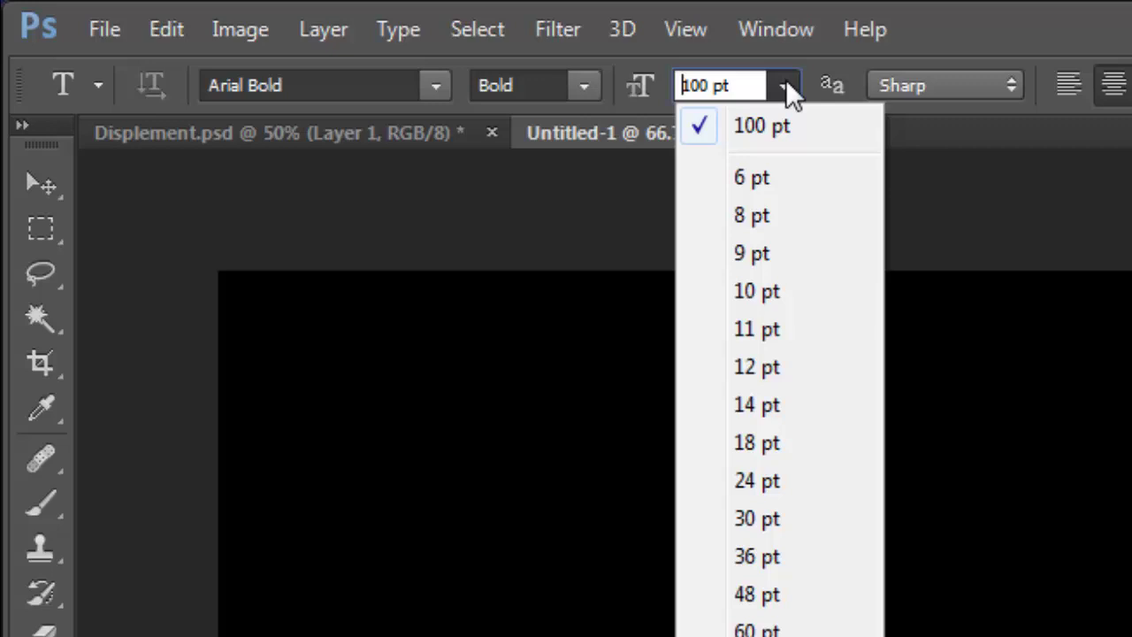
left_click(735, 86)
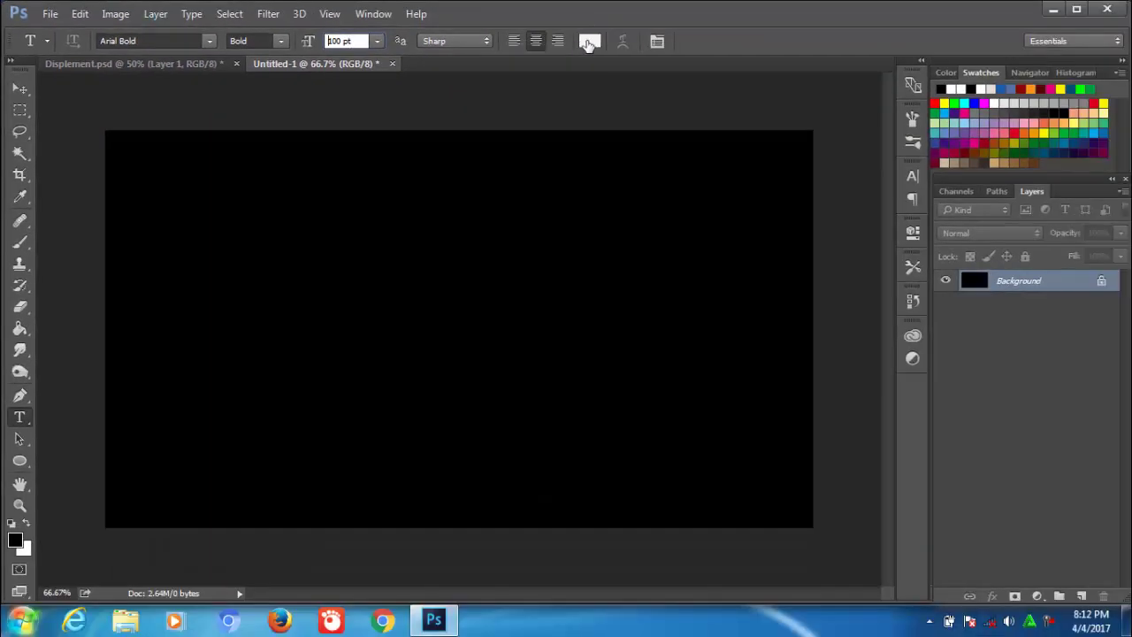
Type the model's name in white and centre it on the canvas
left_click(288, 322)
type("NATALIE ")
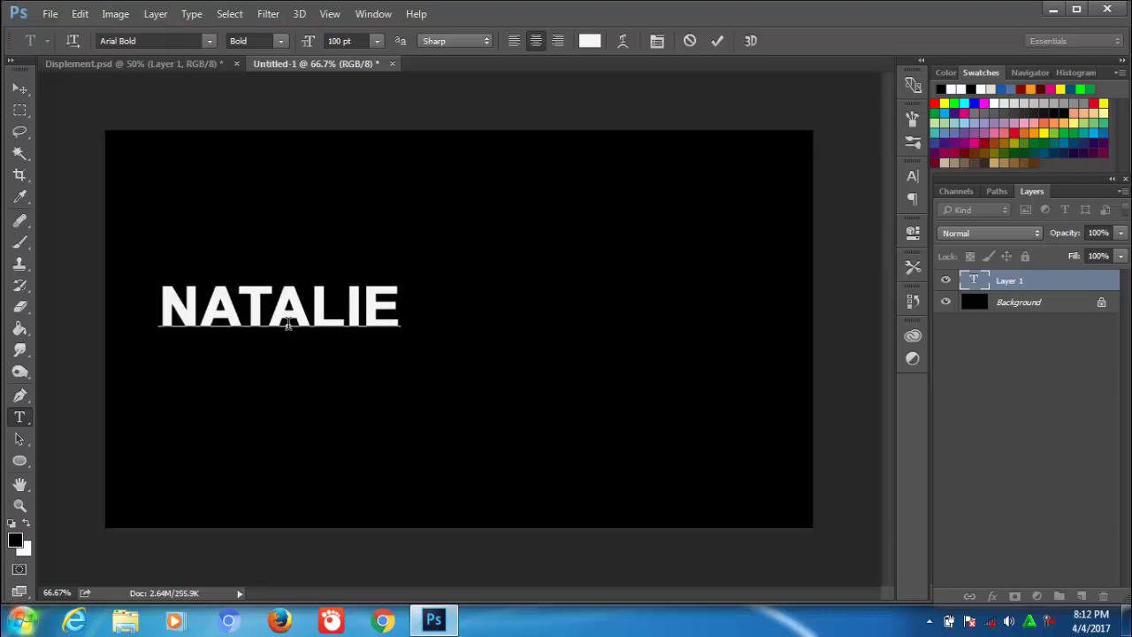
type("DORMER")
left_click(20, 88)
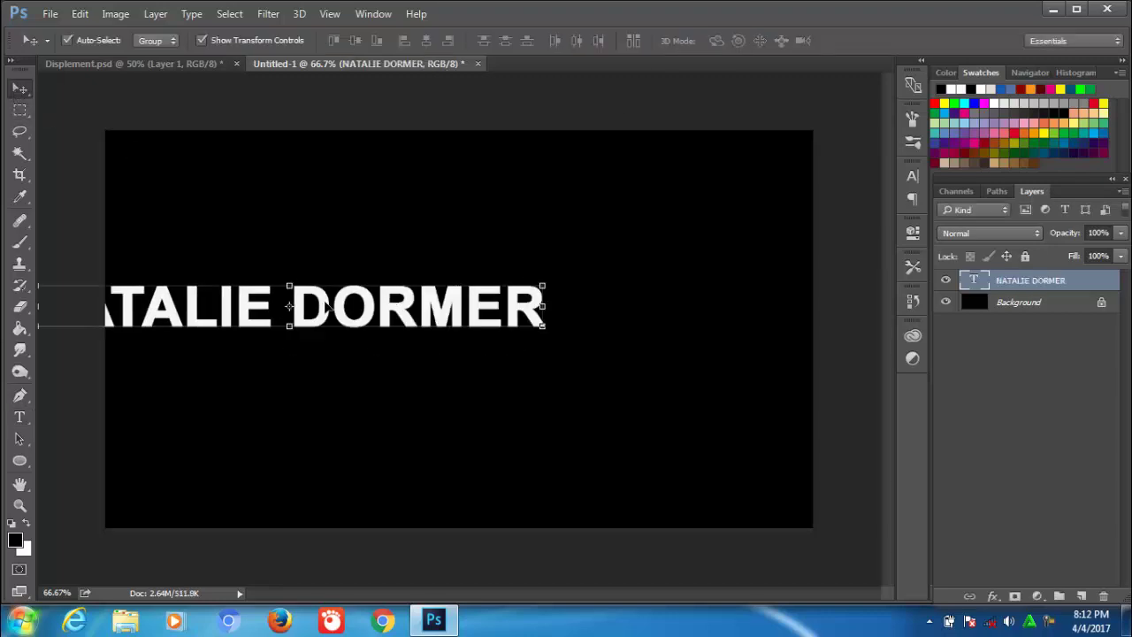
left_click_drag(336, 305, 506, 307)
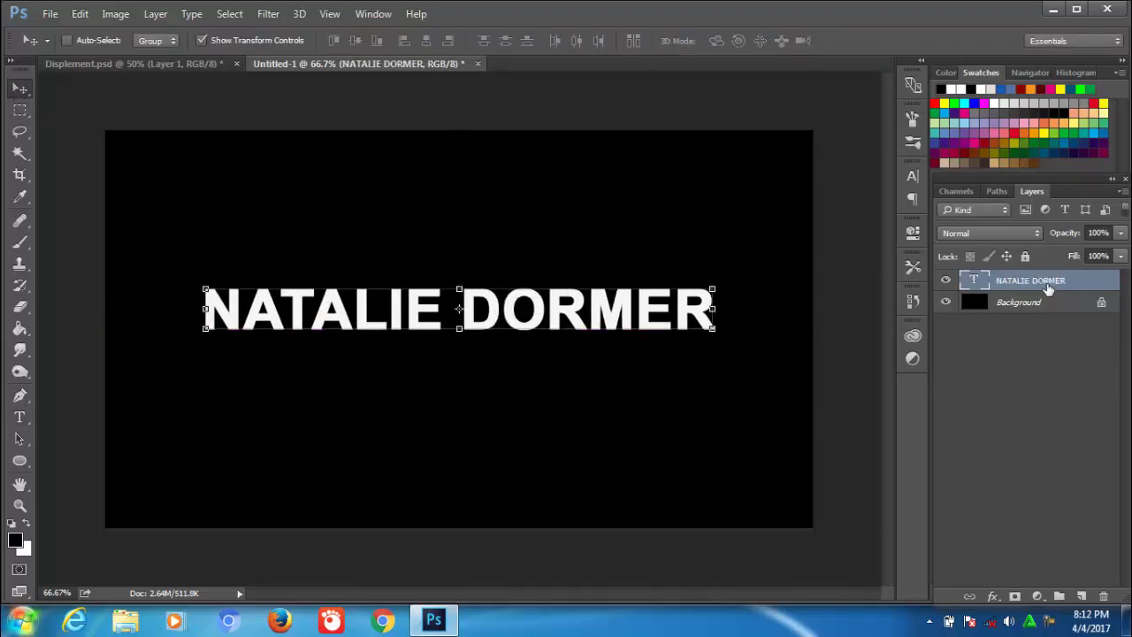
Duplicate the name layer and move the copy just below the original
key("ctrl+j")
key("ctrl+t")
mouse_move(552, 313)
left_mouse_down()
mouse_move(546, 359)
mouse_move(551, 343)
left_mouse_up()
left_click(757, 40)
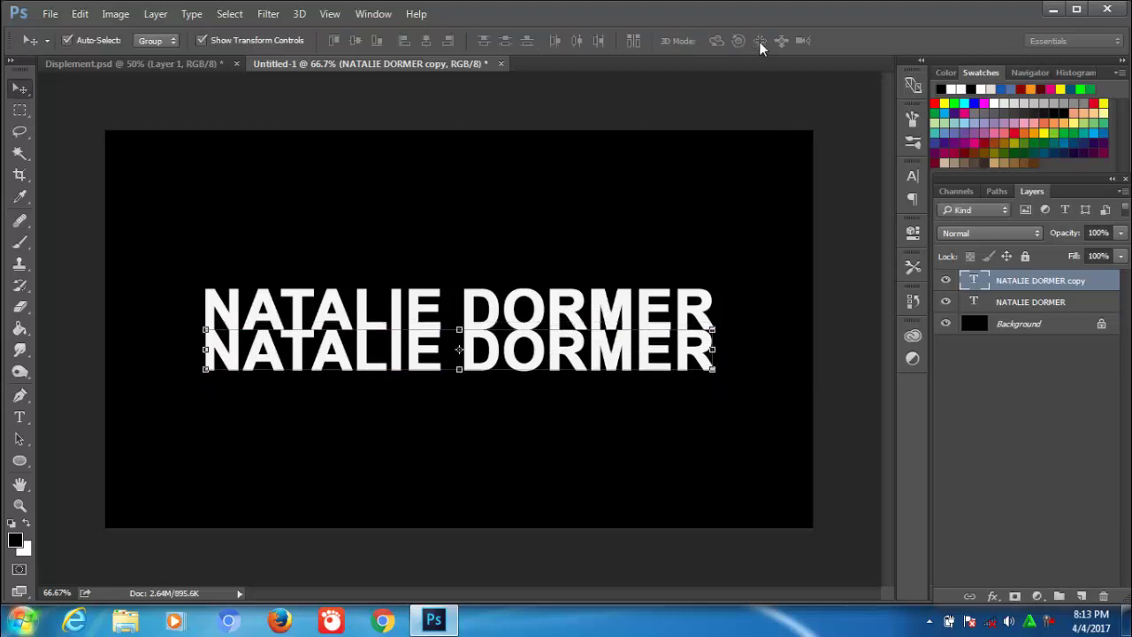
key("Down")
key("Down")
key("Down")
key("Down")
Change the copied text to FEMALE MODEL
left_click(20, 418)
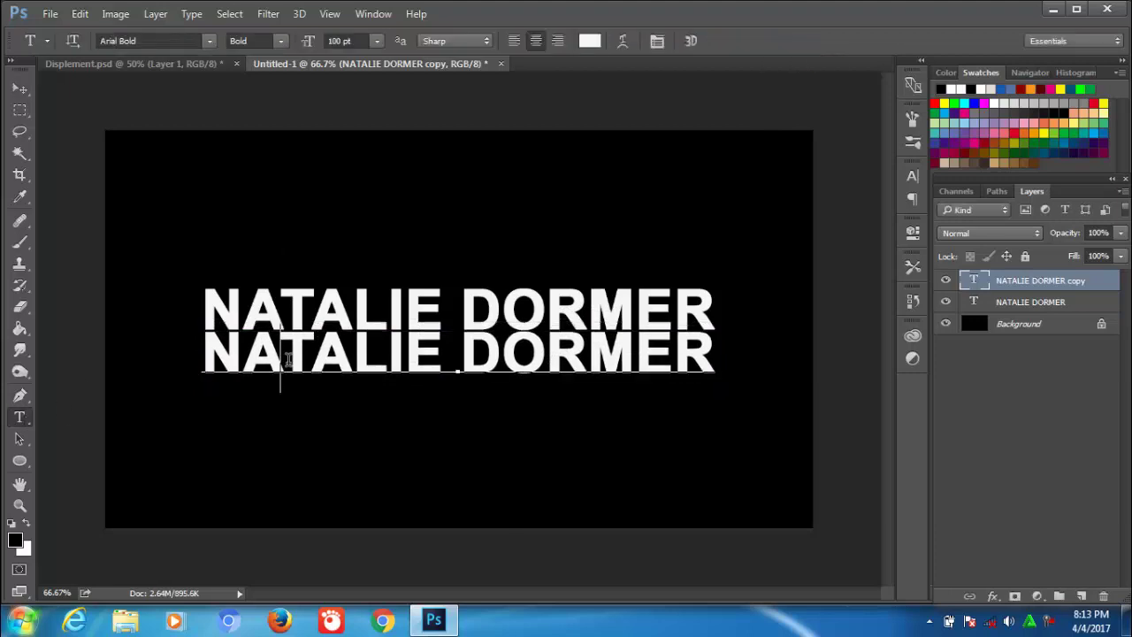
left_click(281, 358)
key("ctrl+a")
type("FEMALE")
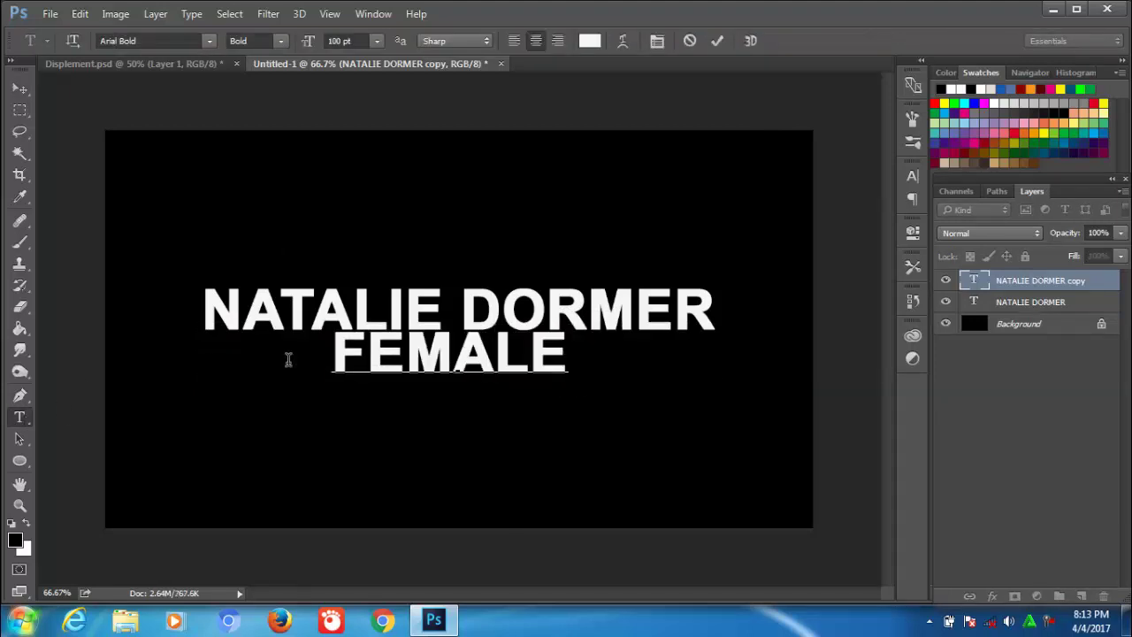
type(" MODEL")
left_click(717, 42)
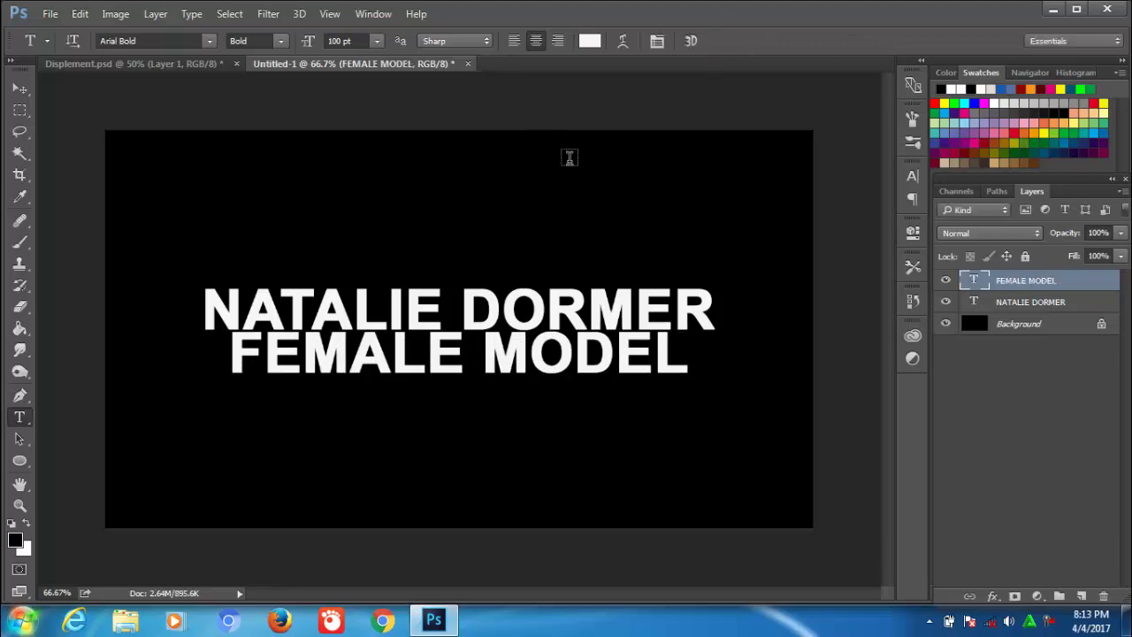
left_click(18, 90)
Squash FEMALE MODEL to about 56% height, widen it to match the name, and duplicate it
left_click_drag(459, 372, 460, 377)
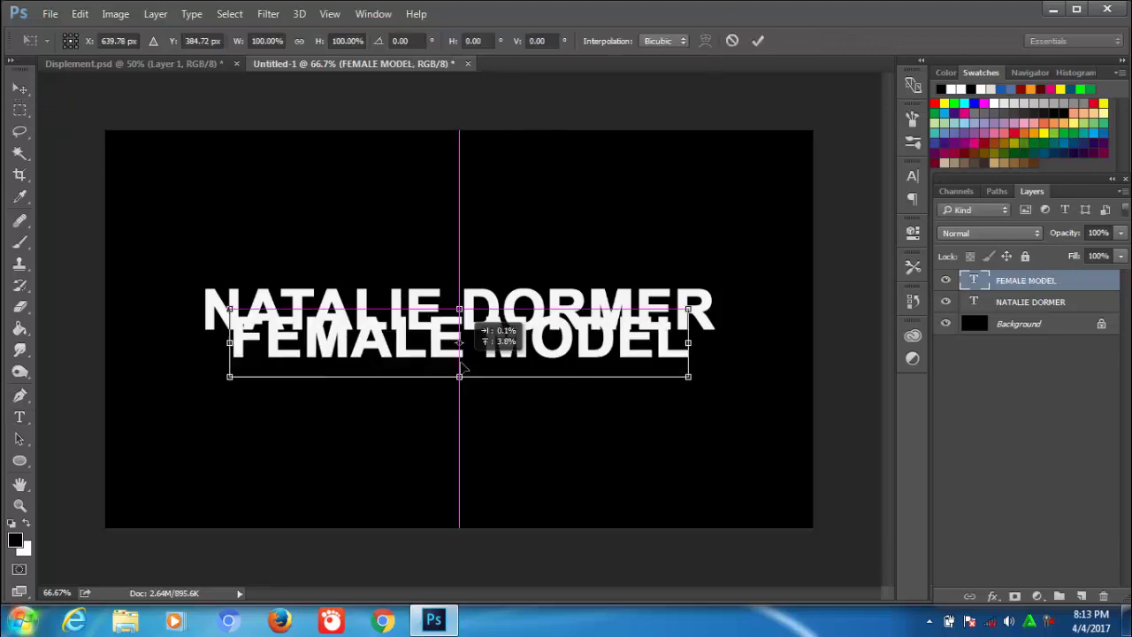
left_click_drag(459, 329, 458, 337)
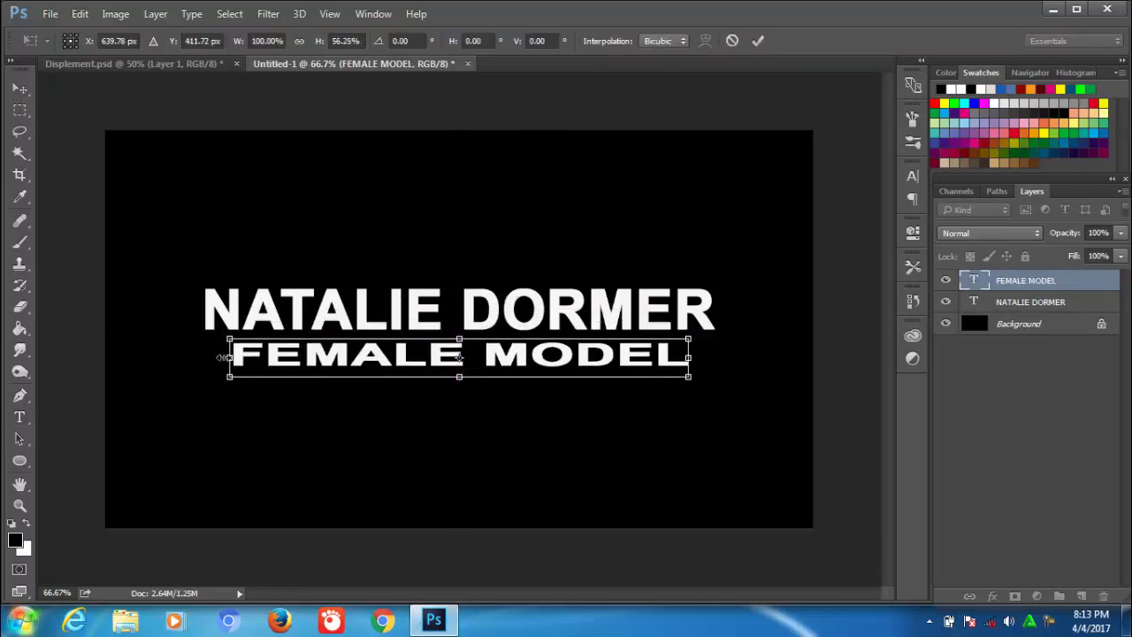
left_click_drag(230, 357, 206, 357)
left_click_drag(689, 358, 717, 357)
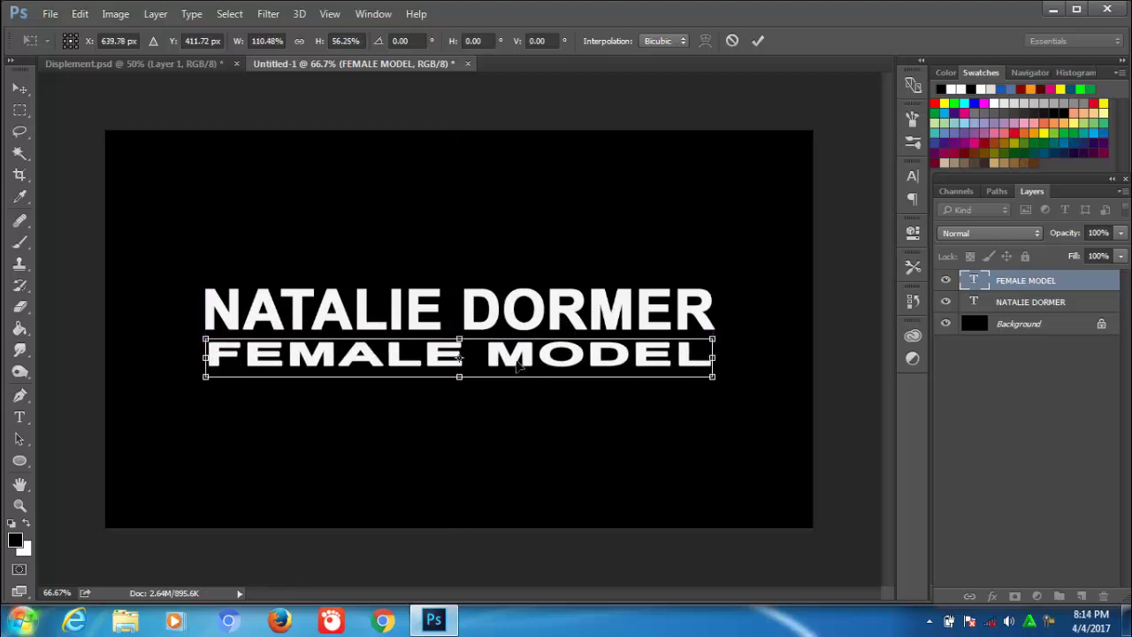
key("Return")
key("ctrl+alt+t")
key("shift+Up")
left_click(758, 40)
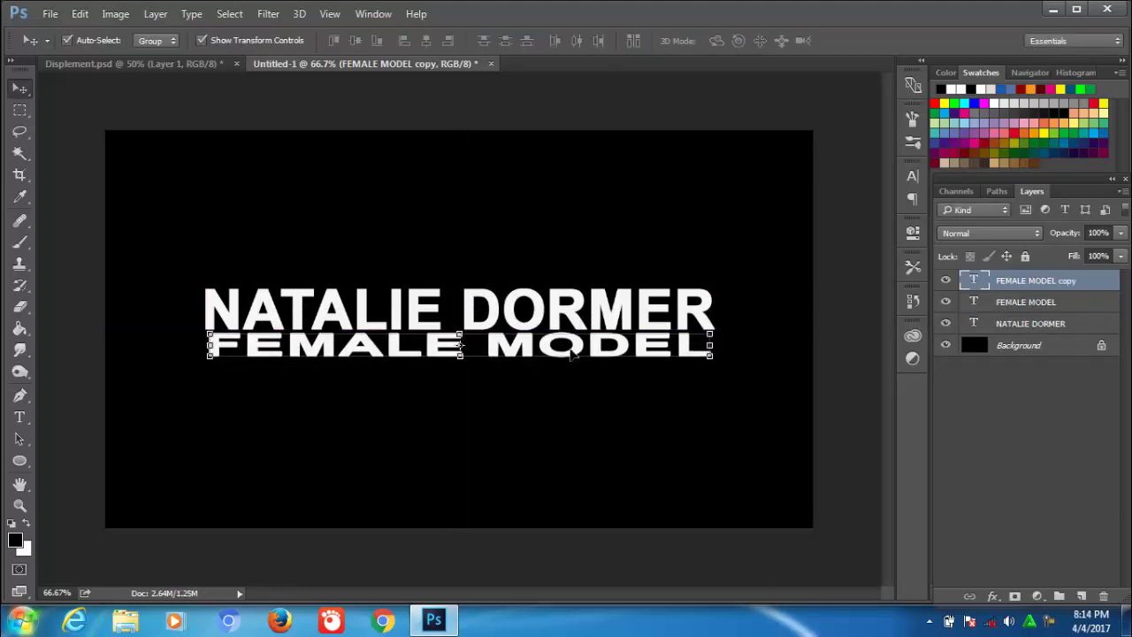
Move the duplicated line above the model's name
left_click_drag(575, 347, 578, 354)
key("ctrl+t")
left_click_drag(509, 349, 510, 274)
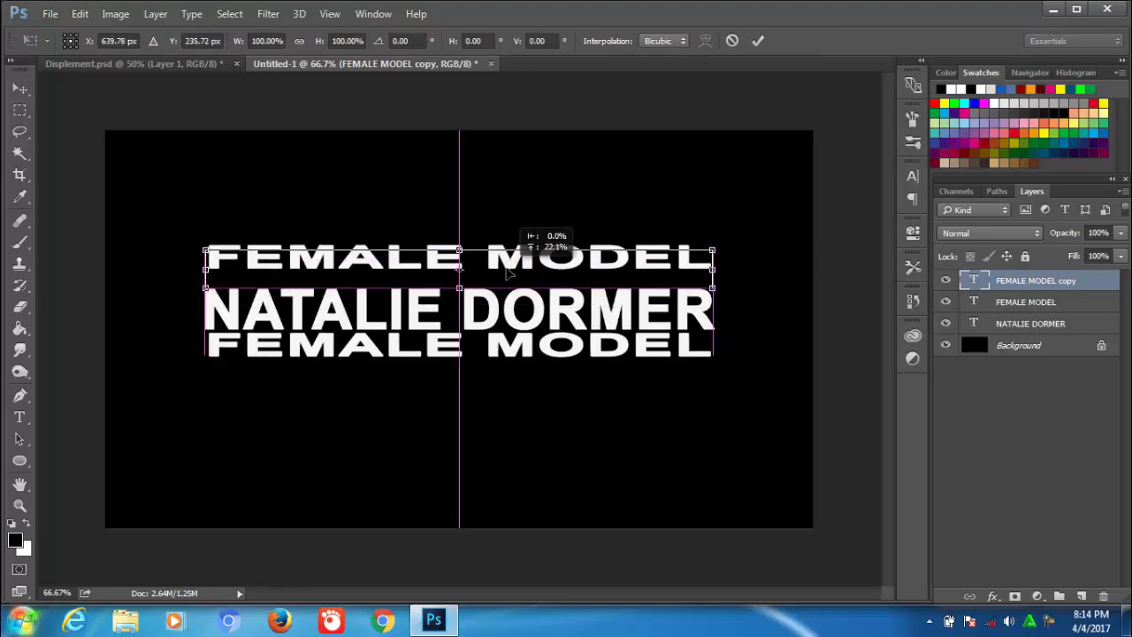
key("Return")
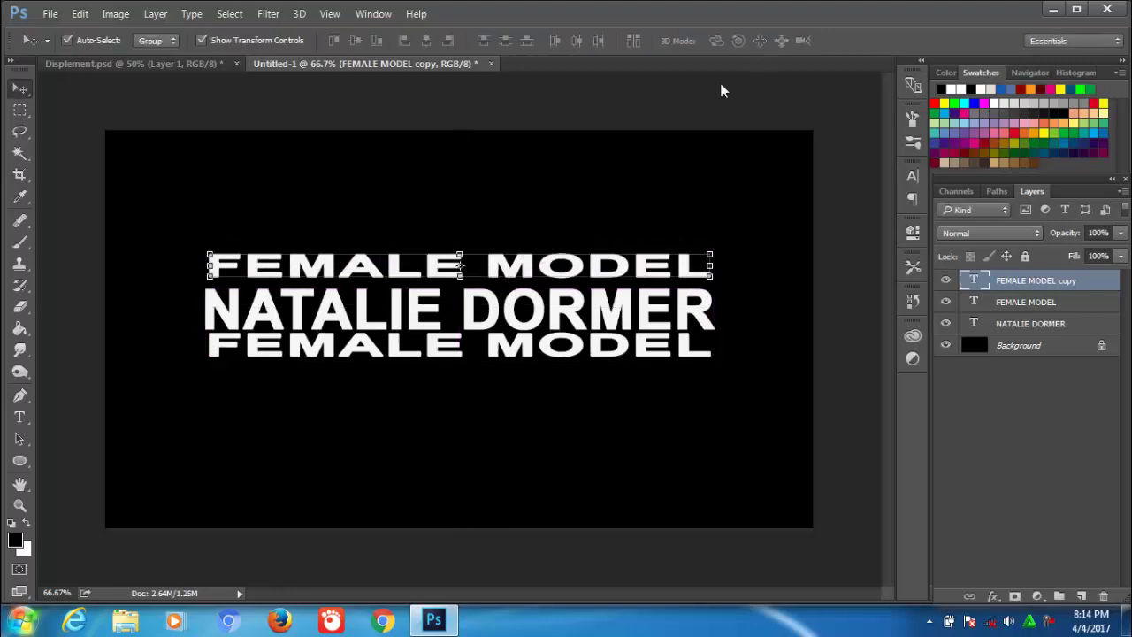
Change the top line's text to PRETTY WOMAN and nudge it down
left_click(19, 417)
triple_click(286, 266)
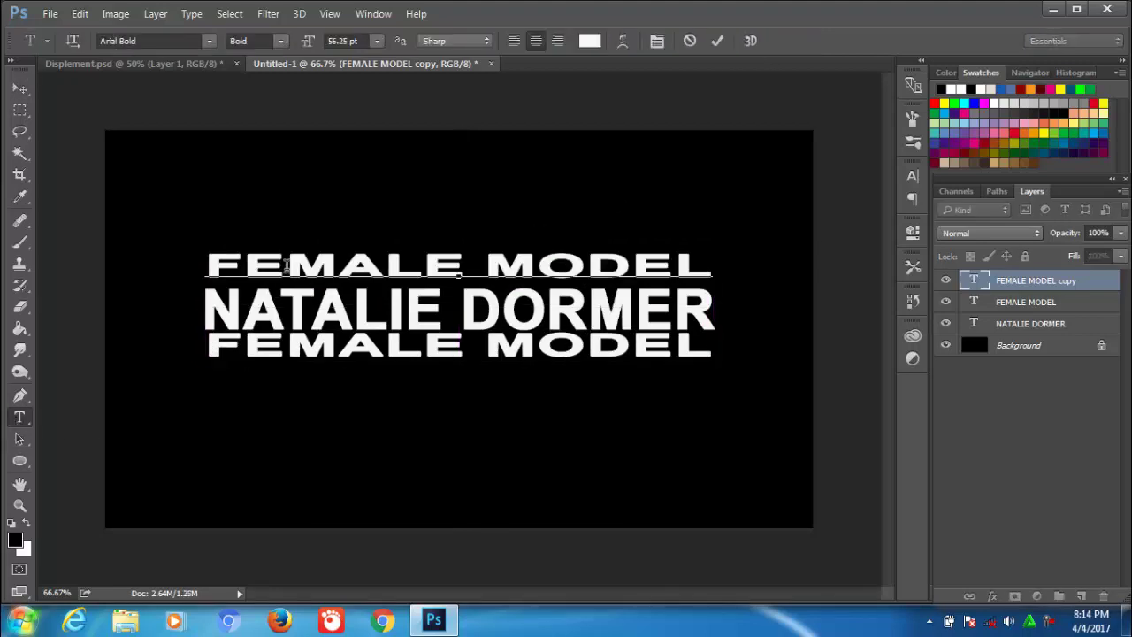
type("PRETTY WOMAN")
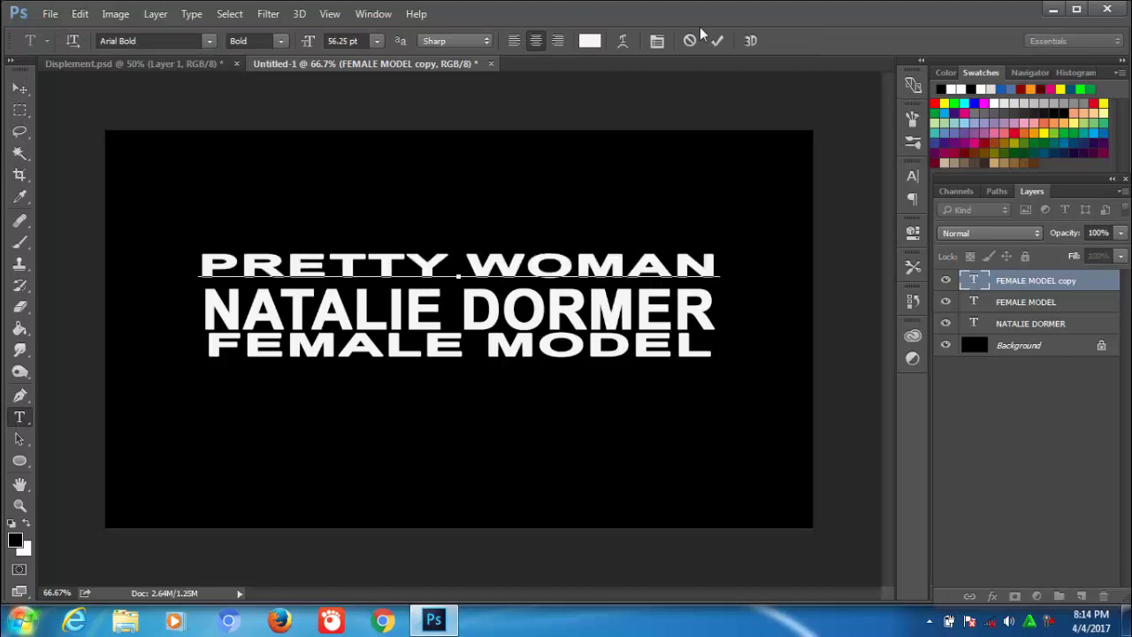
left_click(717, 41)
key("Down")
key("Down")
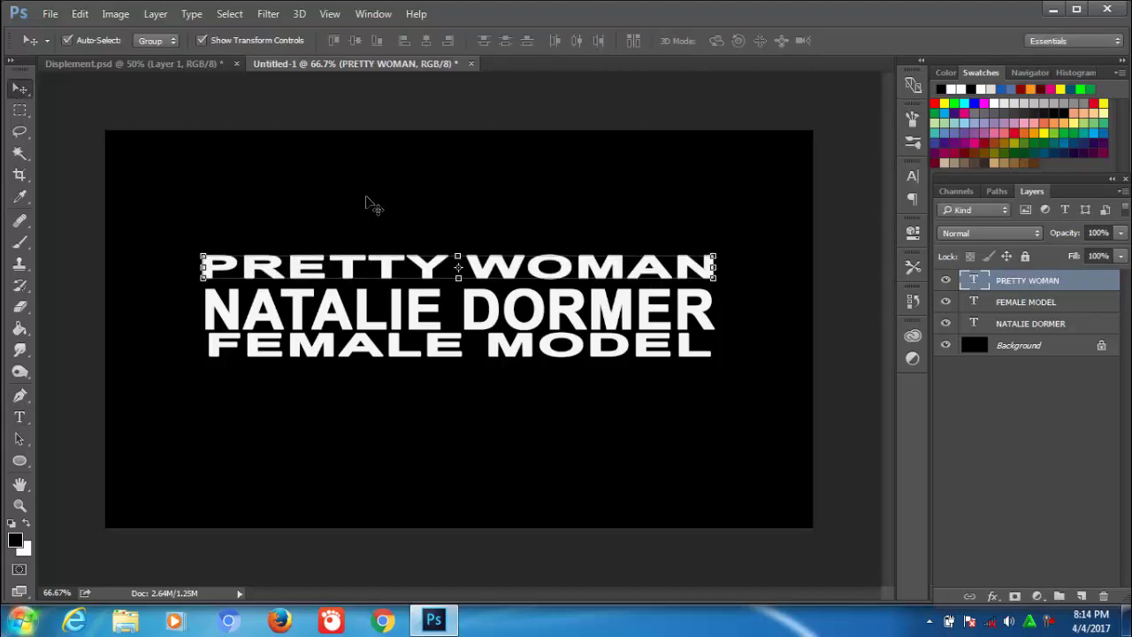
key("Down")
key("Down")
key("Down")
key("Down")
key("Down")
key("Down")
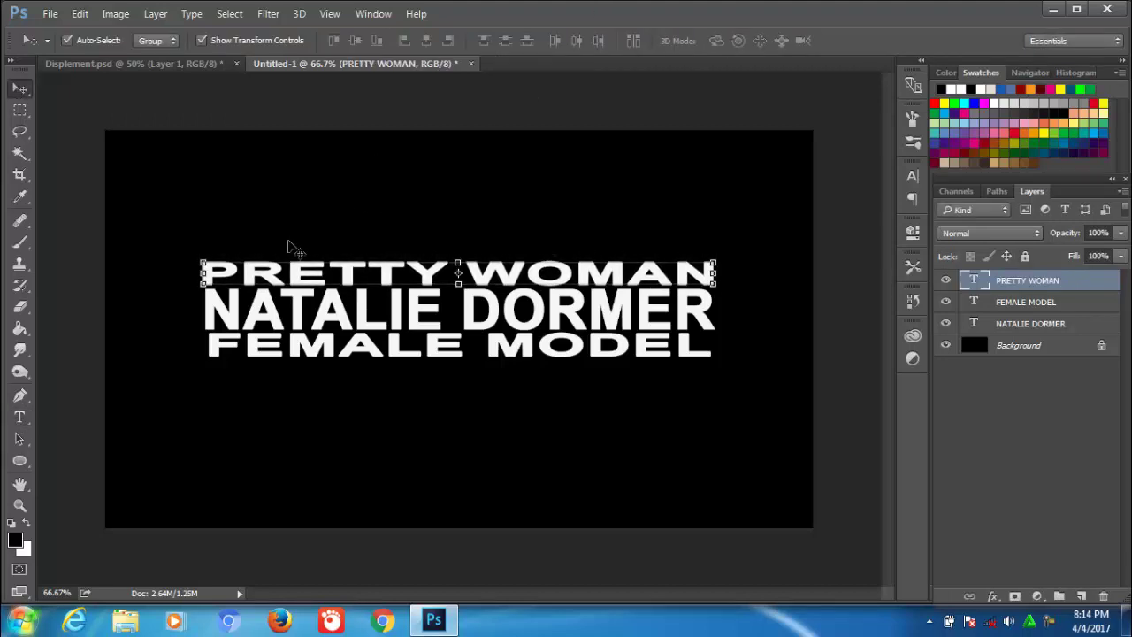
Narrow PRETTY WOMAN slightly and squash it to a shorter height
key("ctrl+t")
left_click_drag(203, 274, 206, 277)
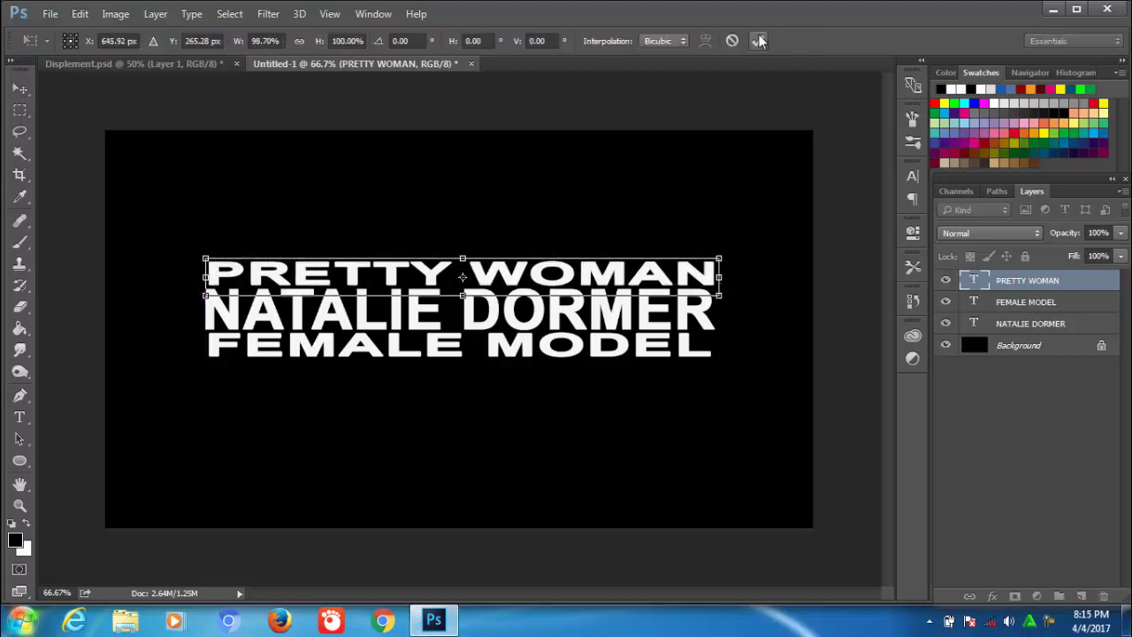
left_click(759, 41)
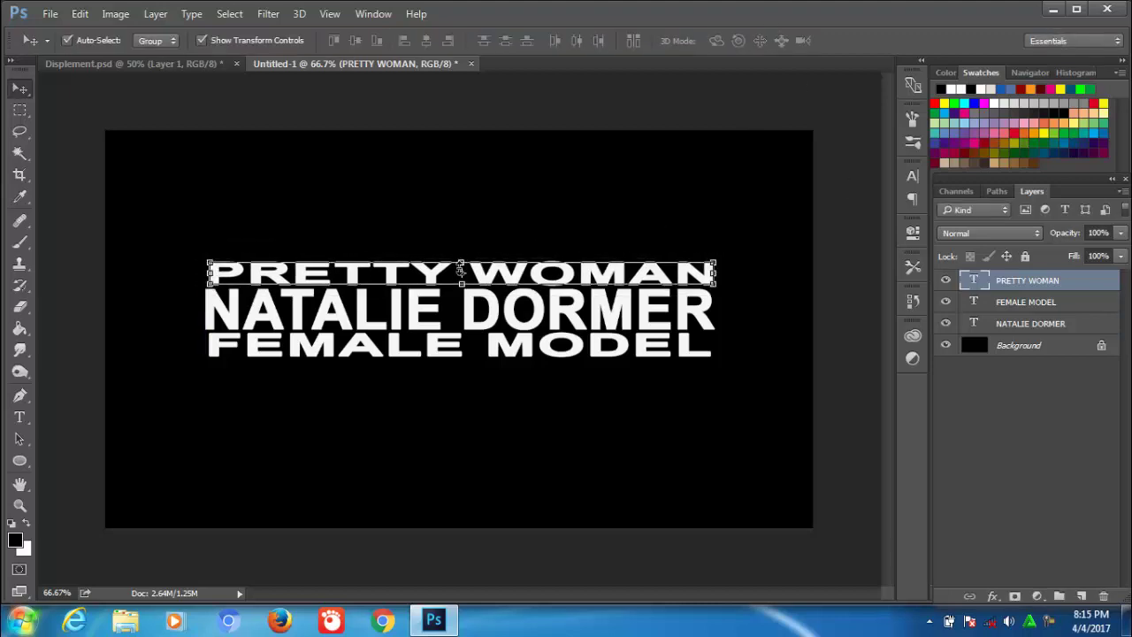
key("ctrl+t")
left_click_drag(463, 262, 478, 281)
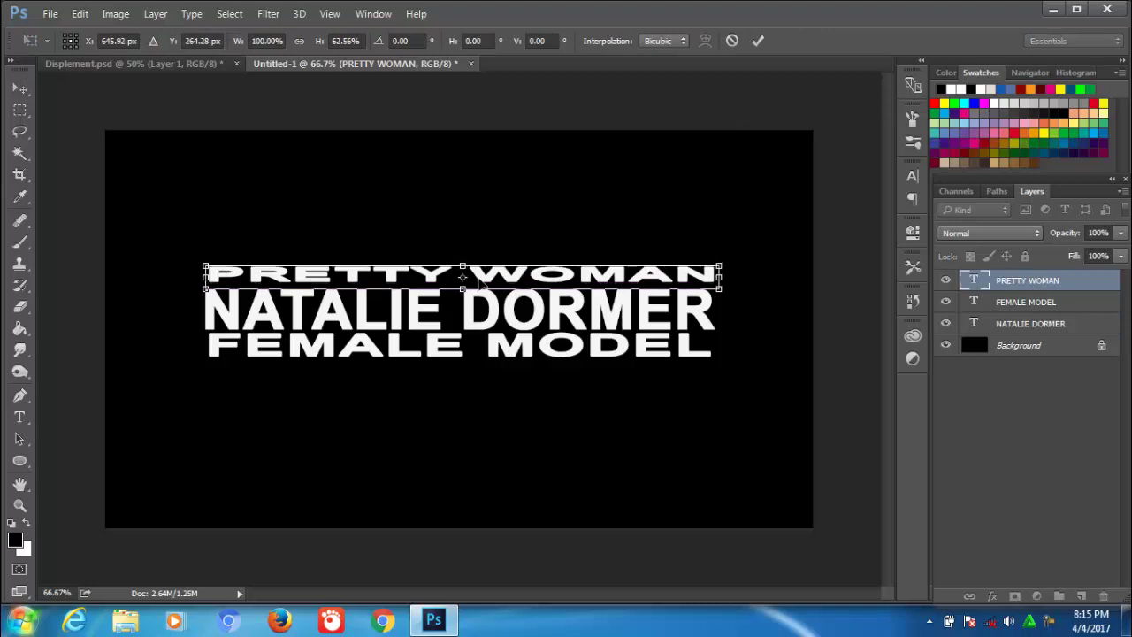
key("Down")
key("Down")
key("Down")
key("Left")
key("Left")
key("Left")
key("Left")
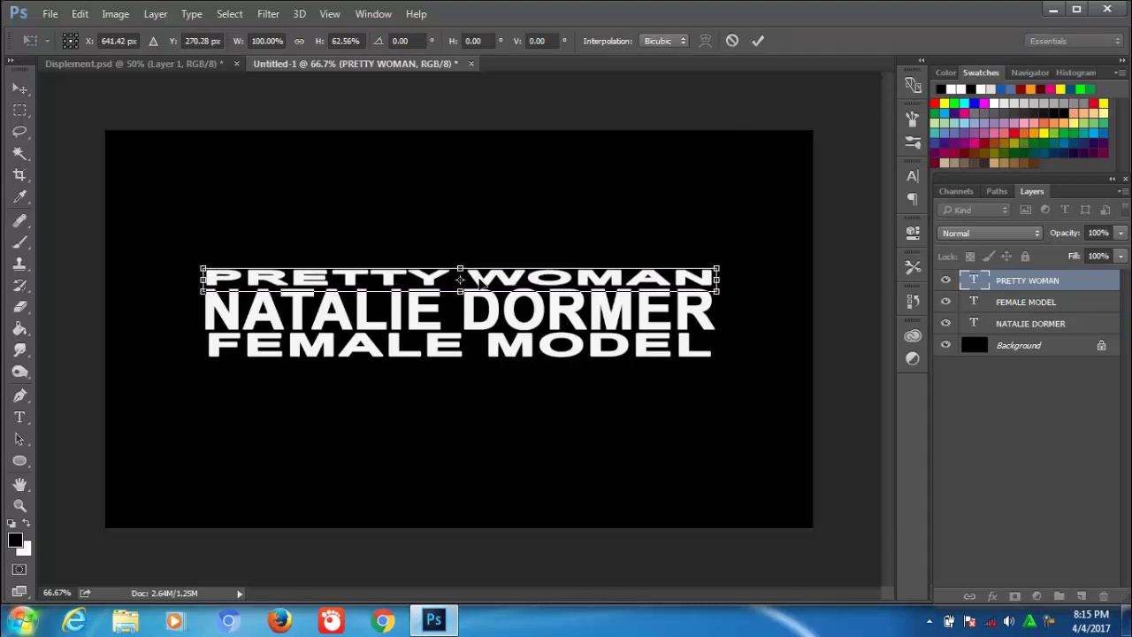
left_click(759, 40)
Stretch FEMALE MODEL wider from the left so all three lines match
left_click(1015, 303)
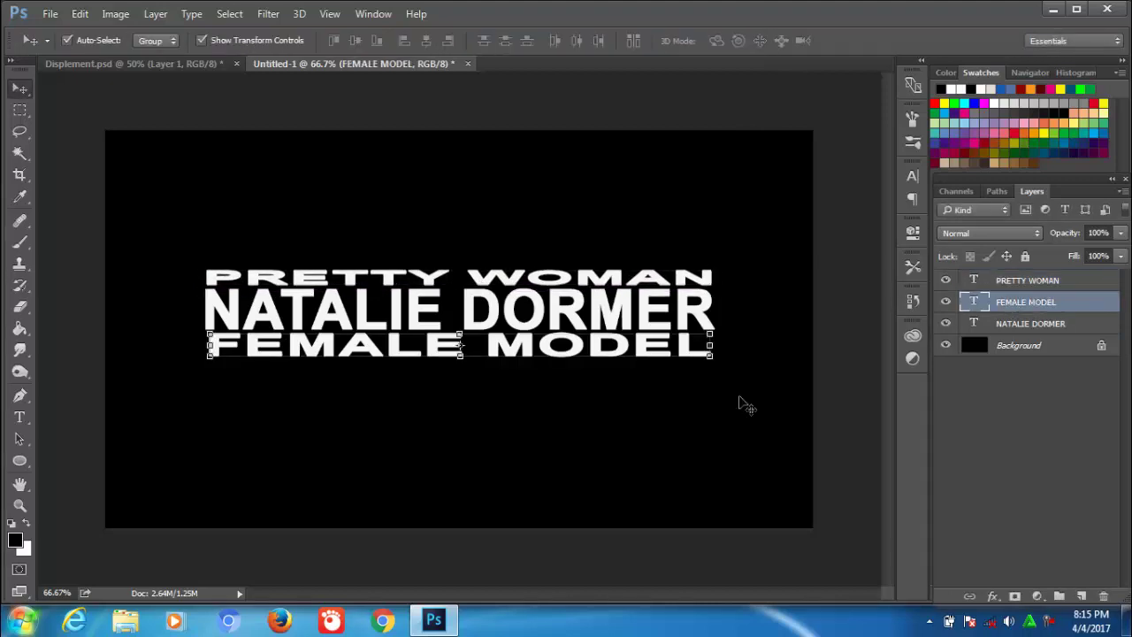
left_click_drag(209, 345, 205, 345)
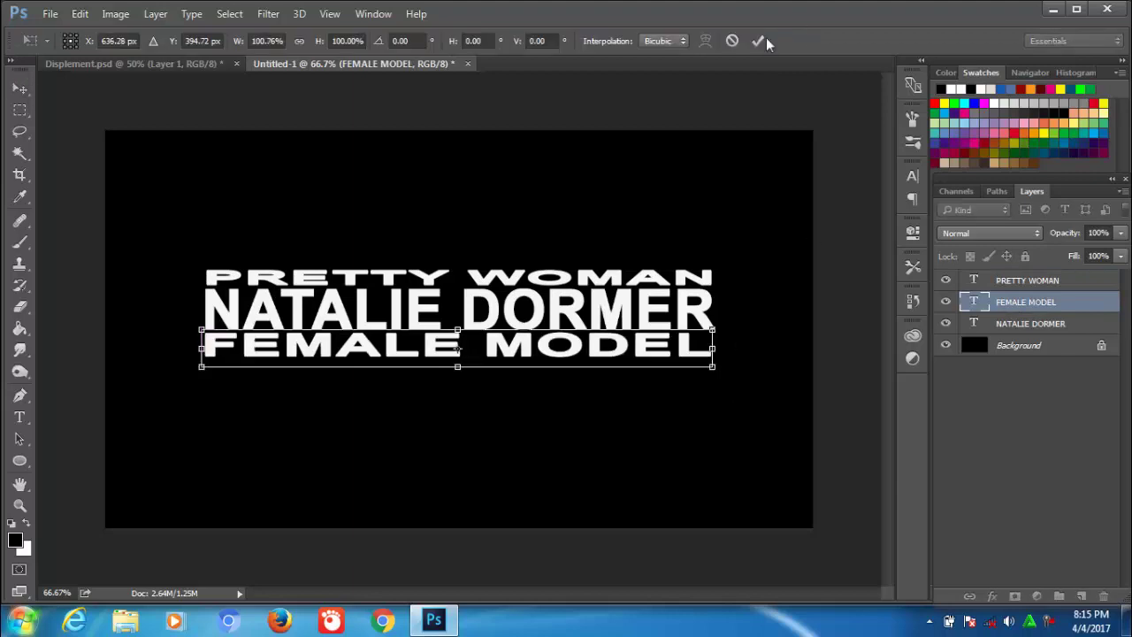
left_click(761, 40)
left_click(1034, 281)
Merge the three text layers into one smart object and drag it into Displement.psd
left_click(1017, 325, "shift")
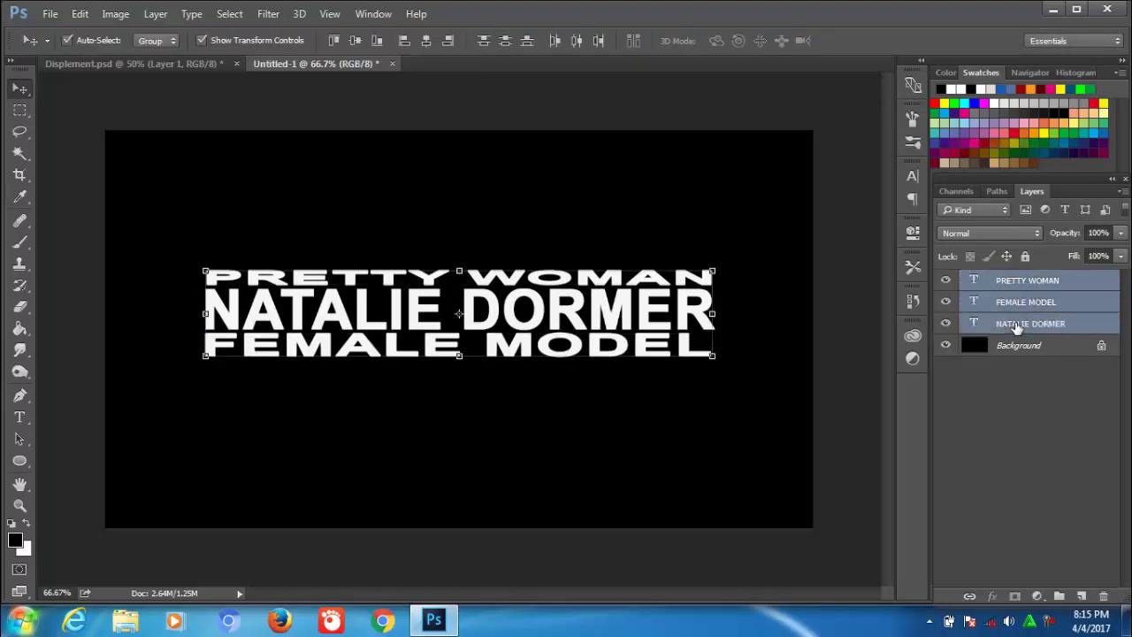
right_click(1018, 325)
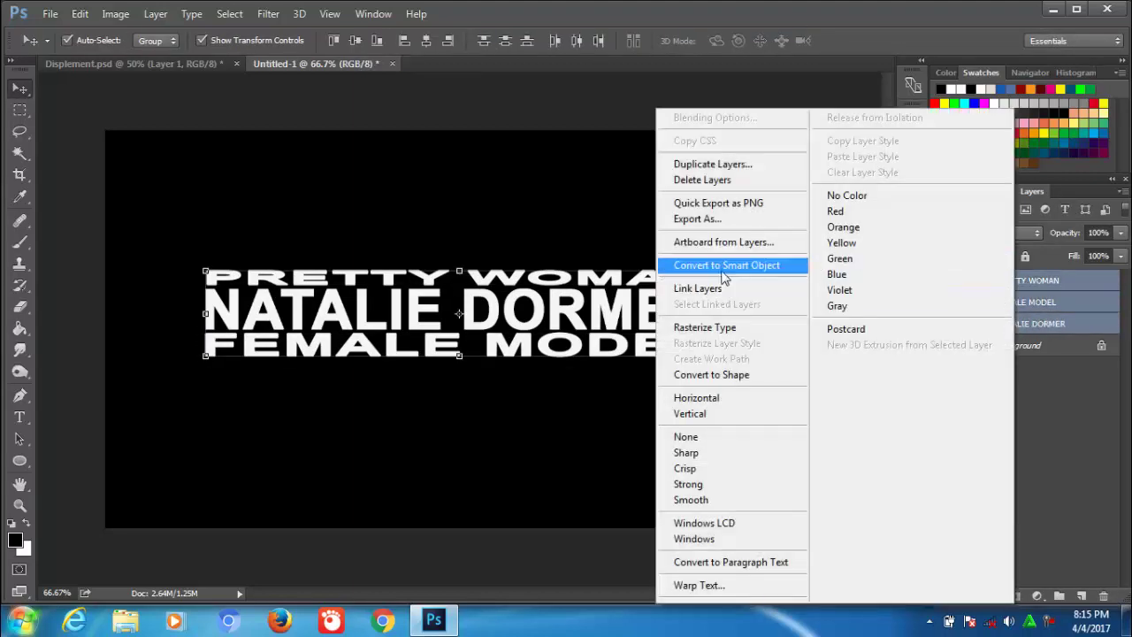
left_click(724, 266)
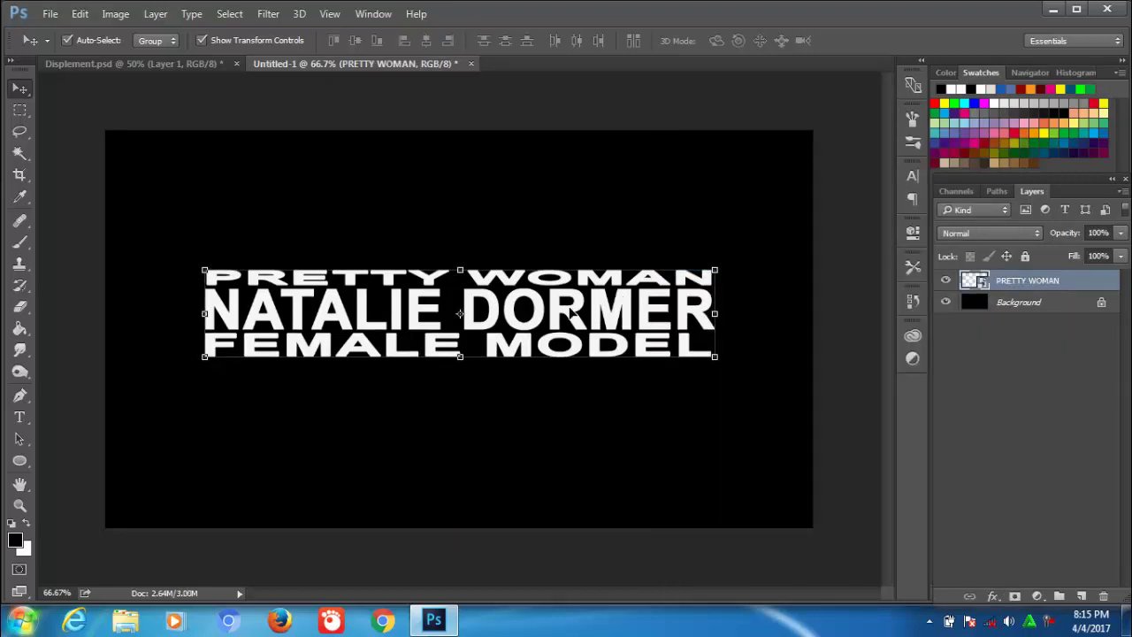
left_click_drag(445, 343, 182, 69)
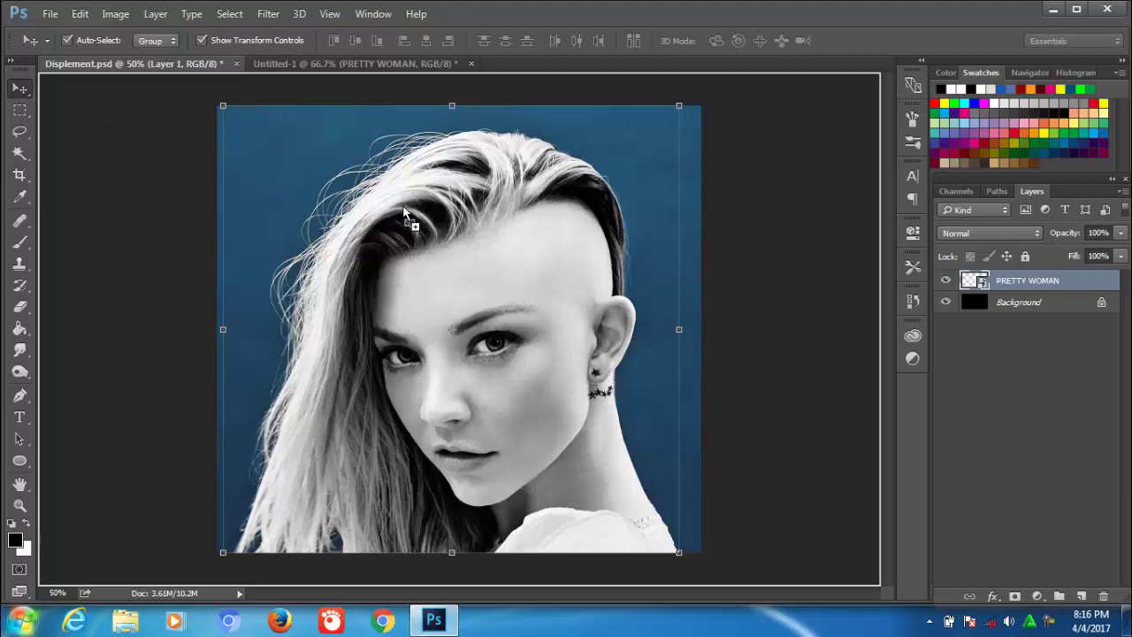
left_click_drag(182, 69, 410, 215)
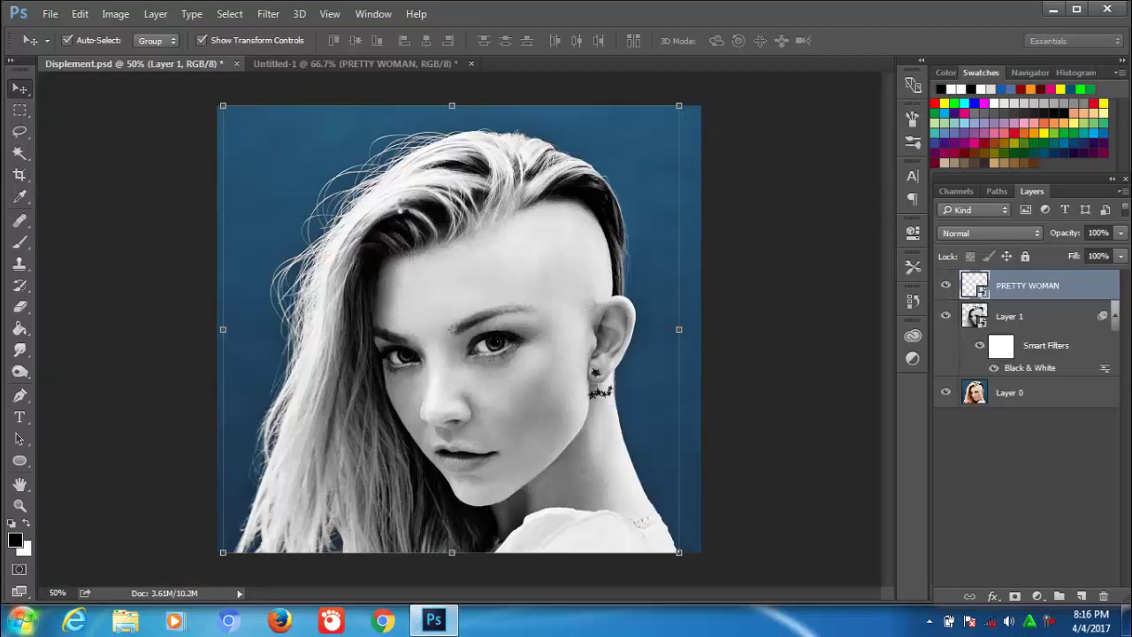
Shrink the text block slightly and move it up to the portrait's top edge
mouse_move(474, 184)
left_mouse_down()
mouse_move(463, 155)
mouse_move(474, 184)
left_mouse_up()
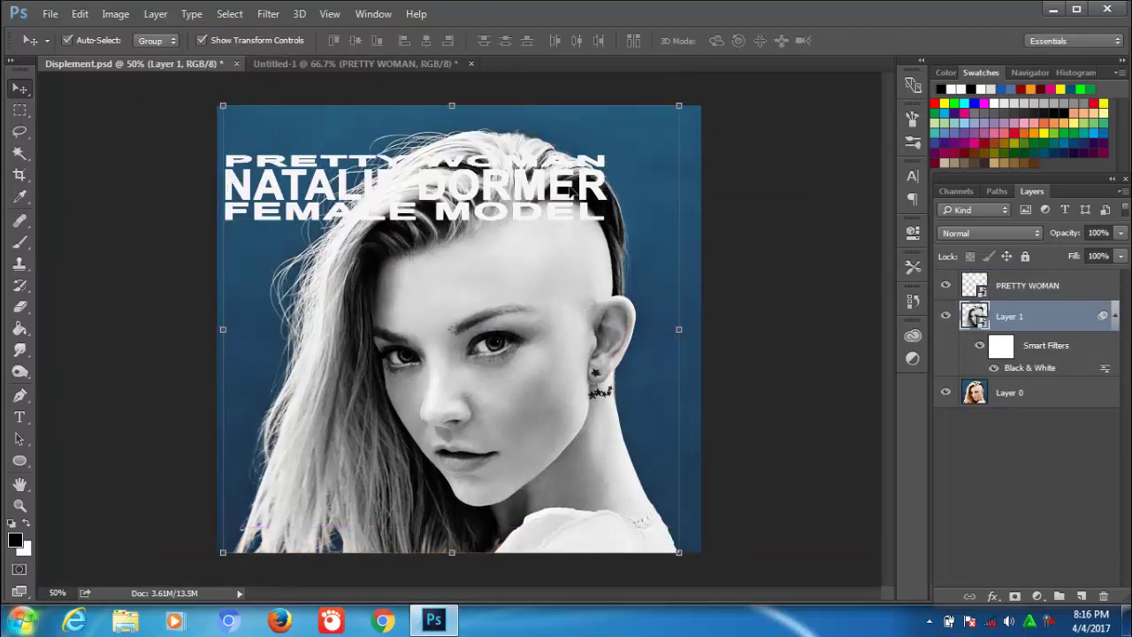
left_click(1031, 287)
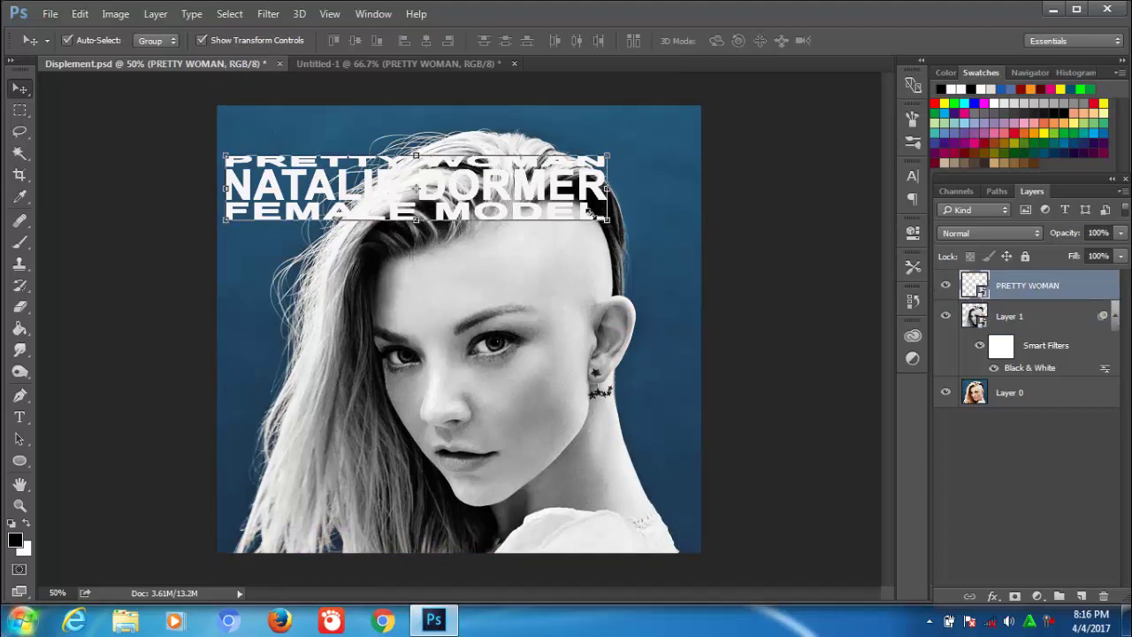
left_click_drag(607, 219, 592, 213)
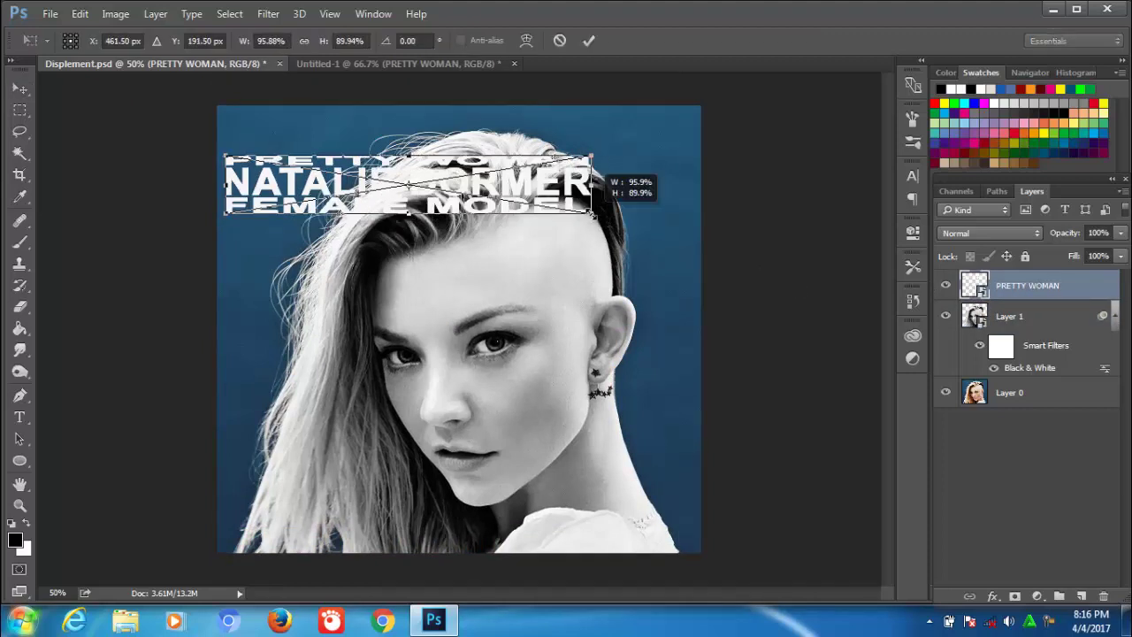
left_click(589, 40)
key("ctrl+t")
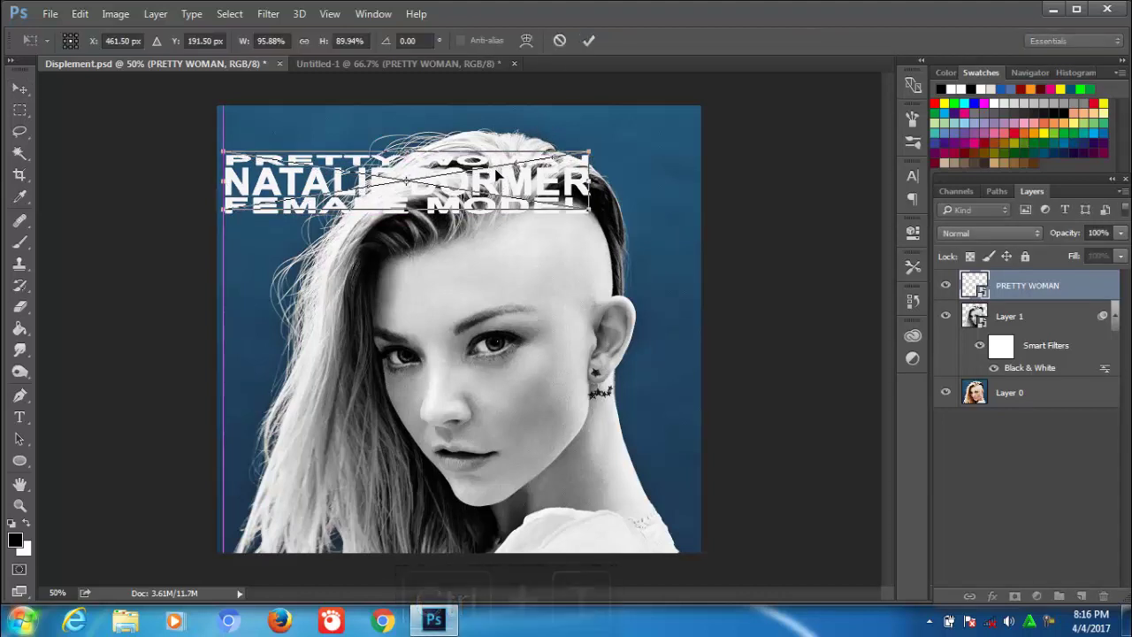
left_click_drag(502, 193, 496, 142)
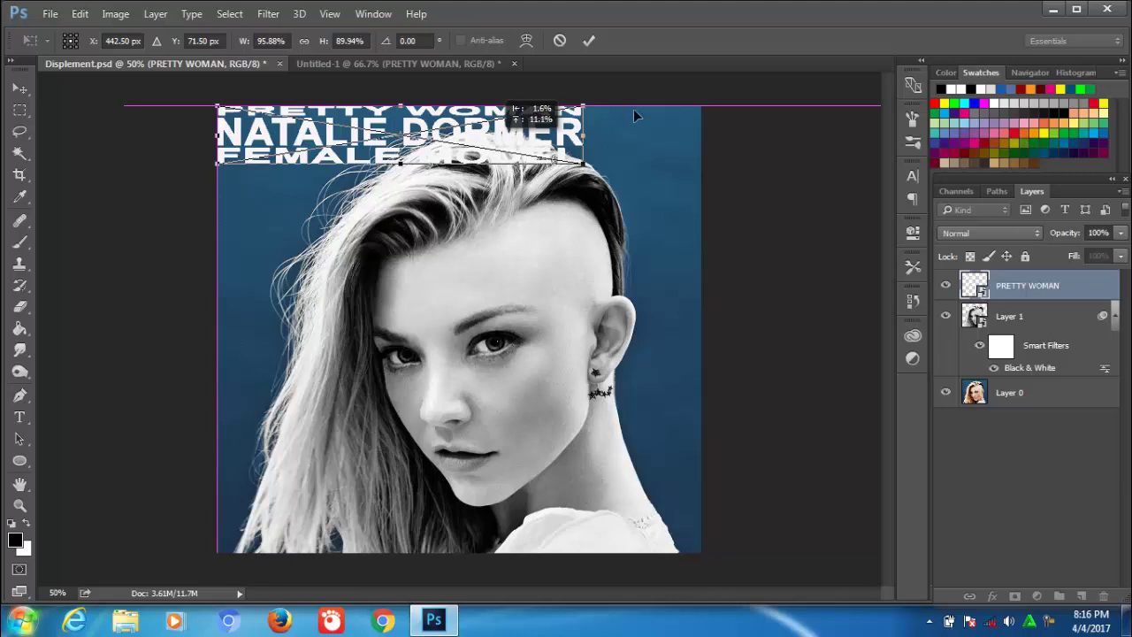
Duplicate the text block and place the copy directly right of the original
left_click(589, 42)
key("ctrl+j")
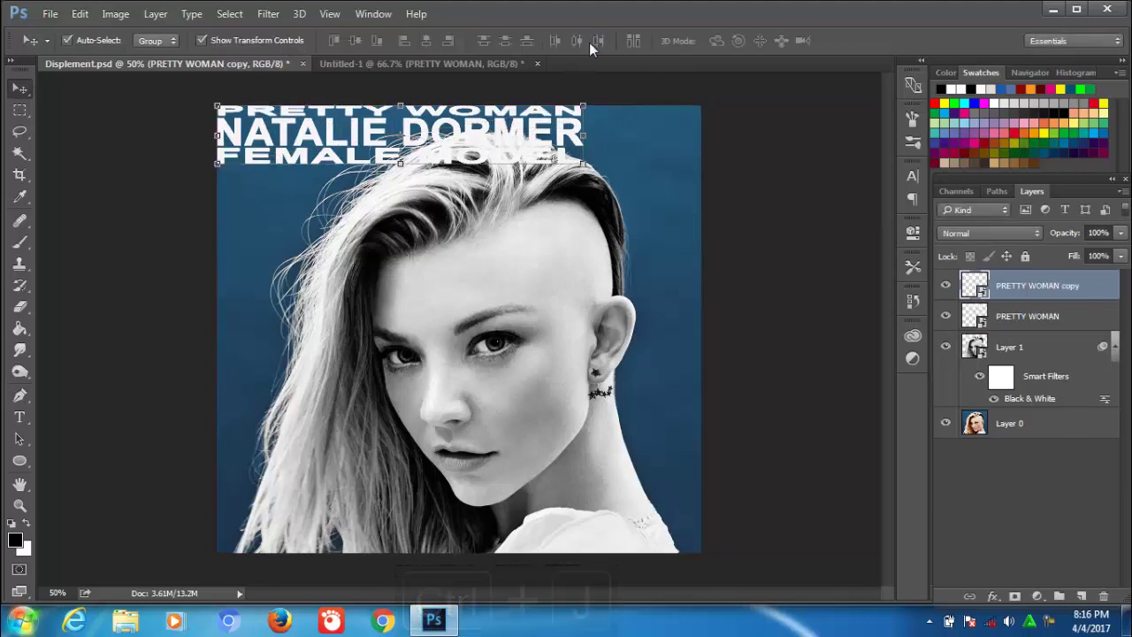
key("ctrl+t")
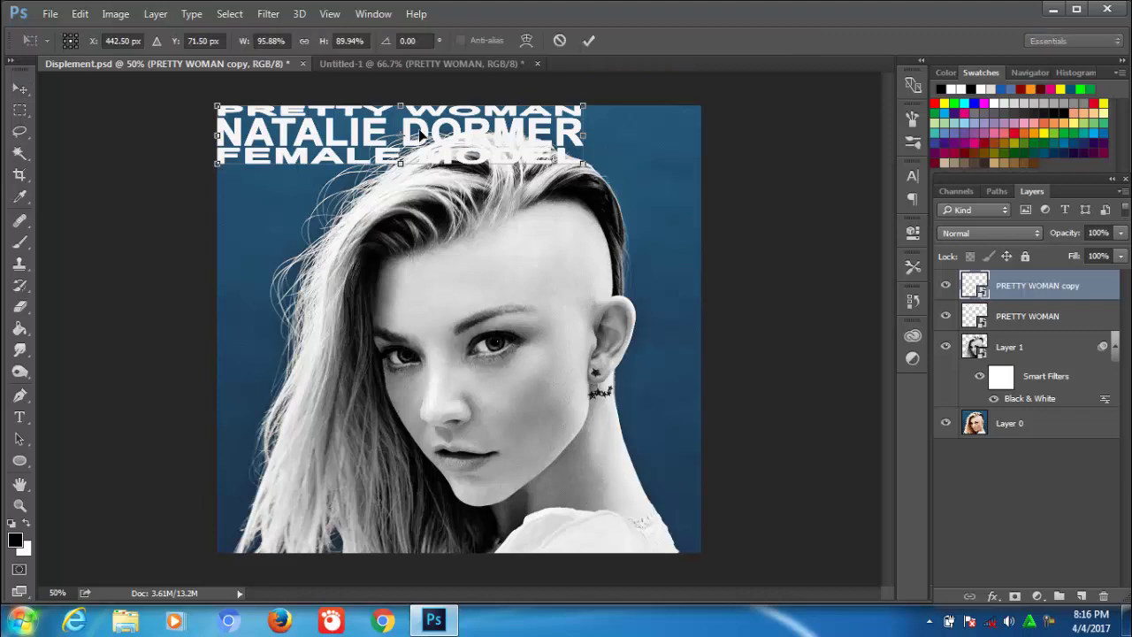
left_click_drag(583, 134, 821, 131)
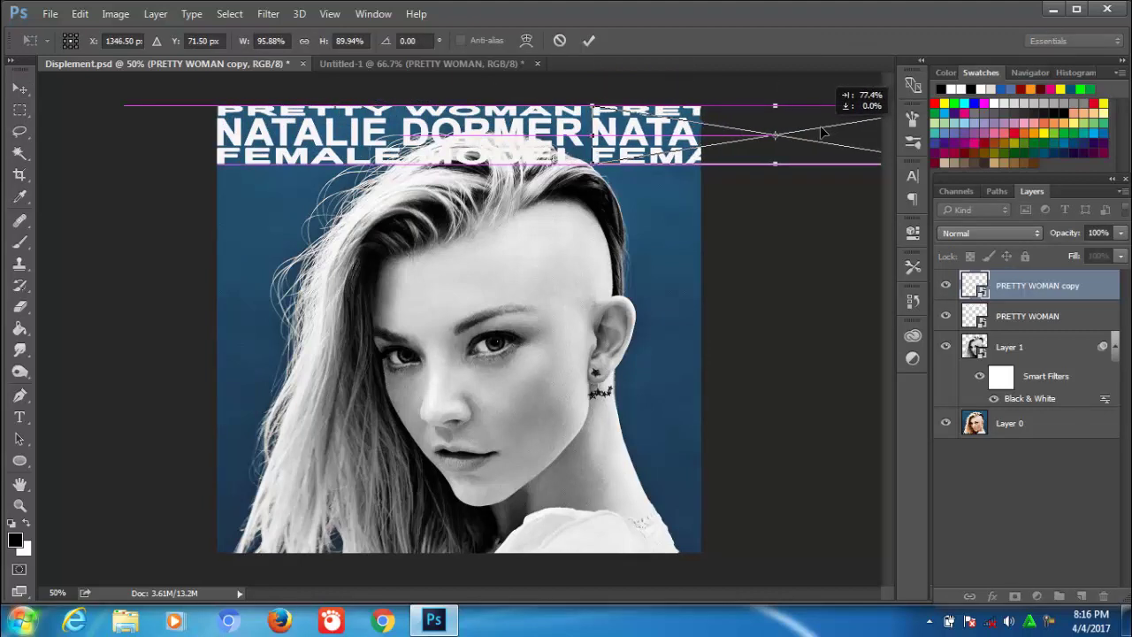
left_click_drag(821, 131, 821, 131)
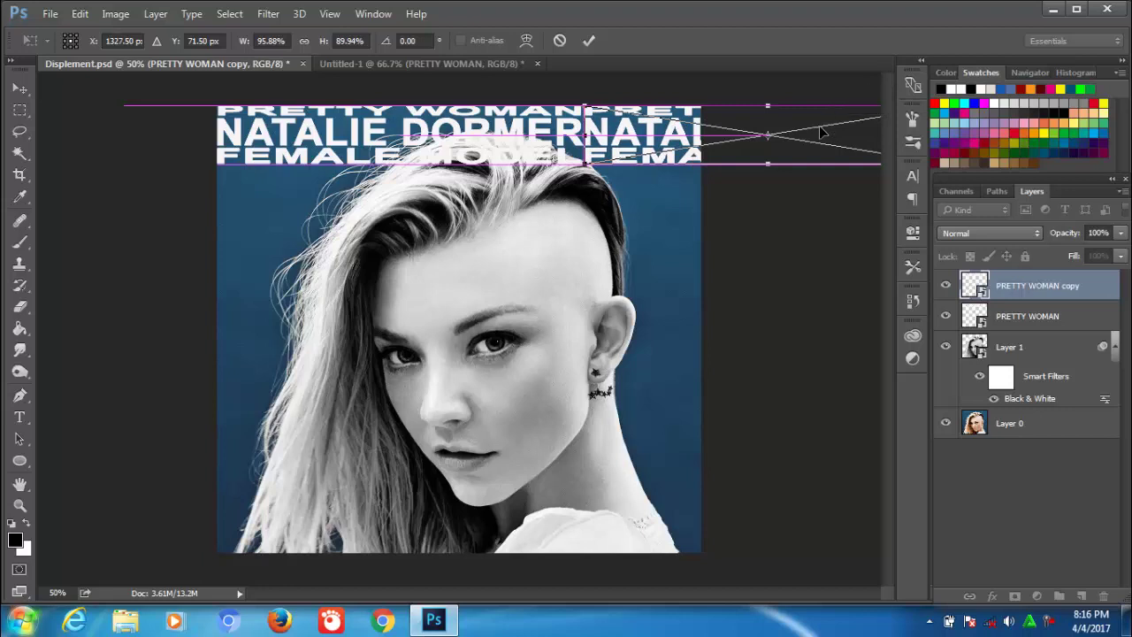
left_click(589, 41)
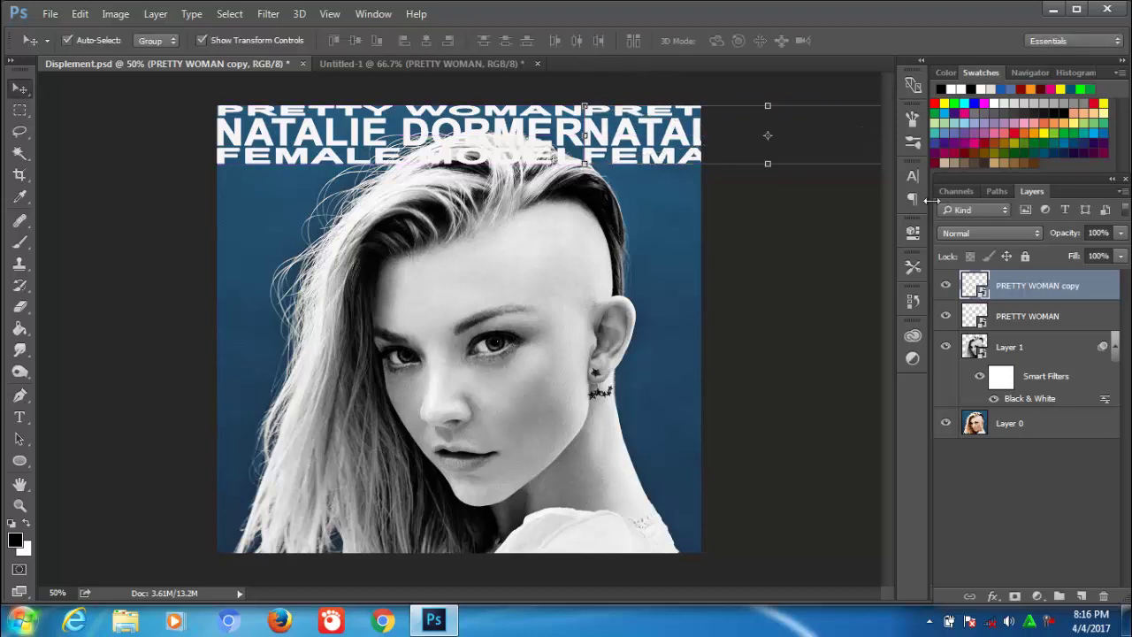
left_click(998, 318, "shift")
Merge both text layers into one smart object and add a copy below the first band
right_click(996, 319)
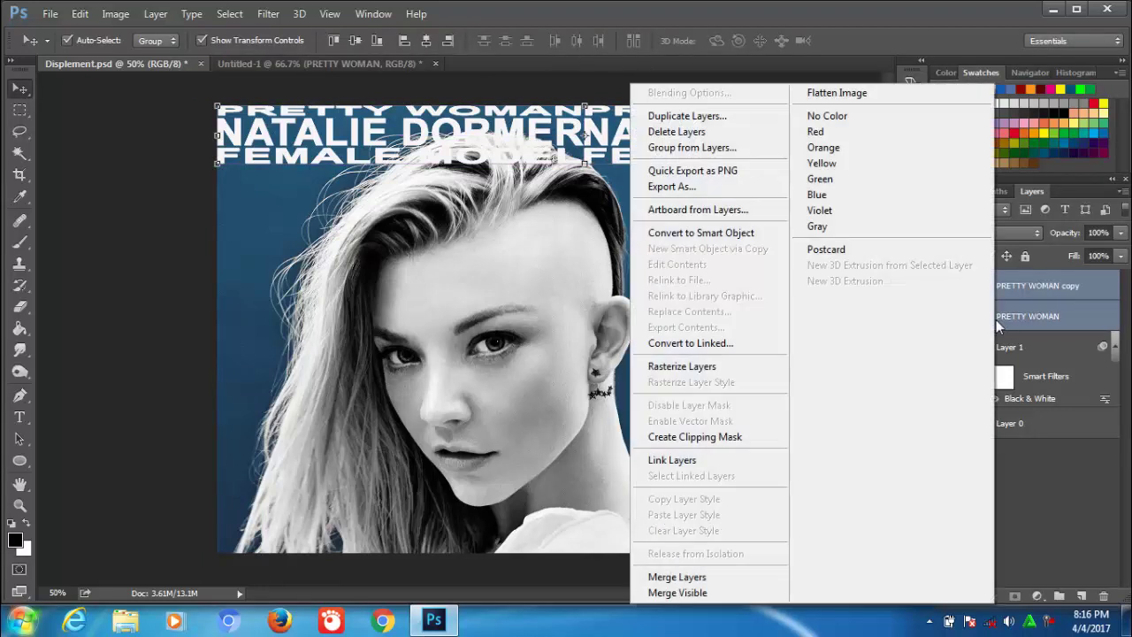
left_click(739, 233)
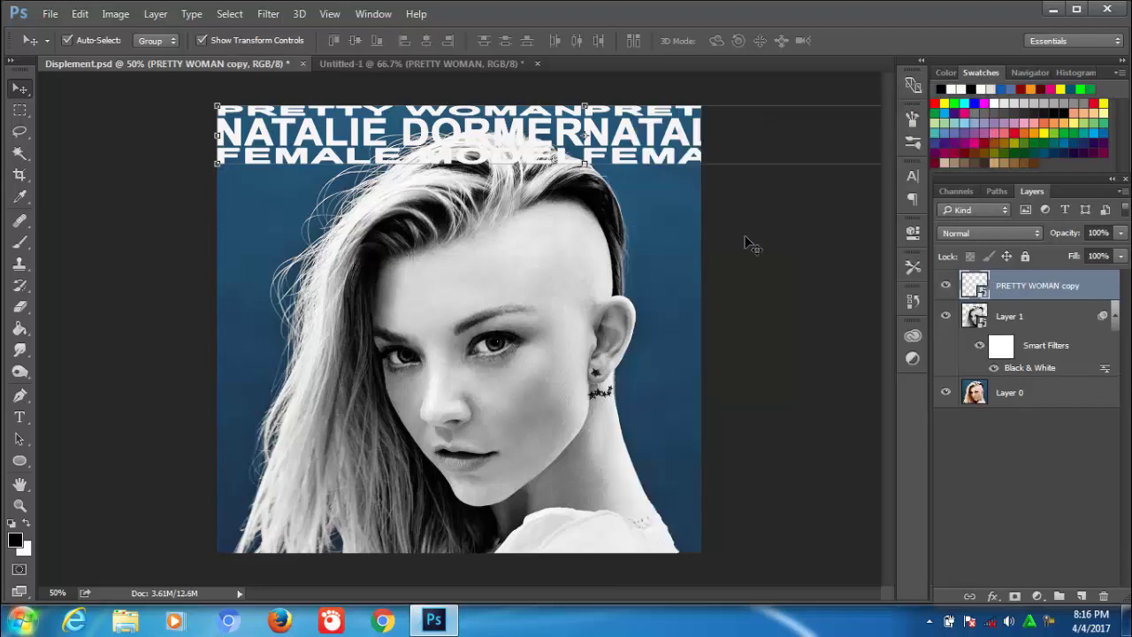
key("ctrl+j")
key("ctrl")
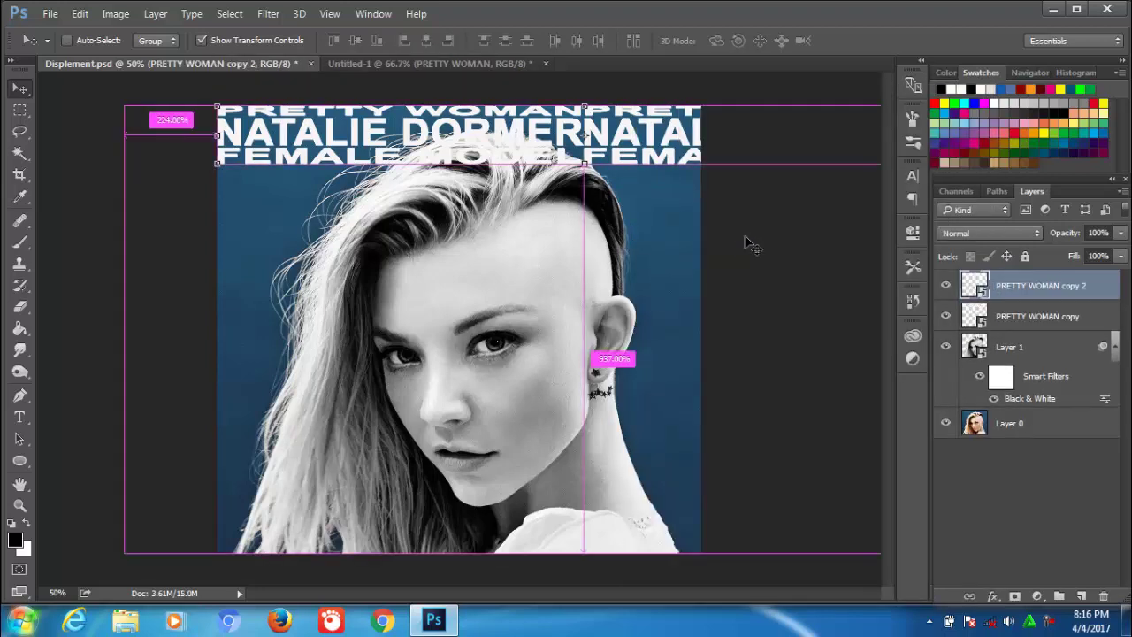
key("ctrl+t")
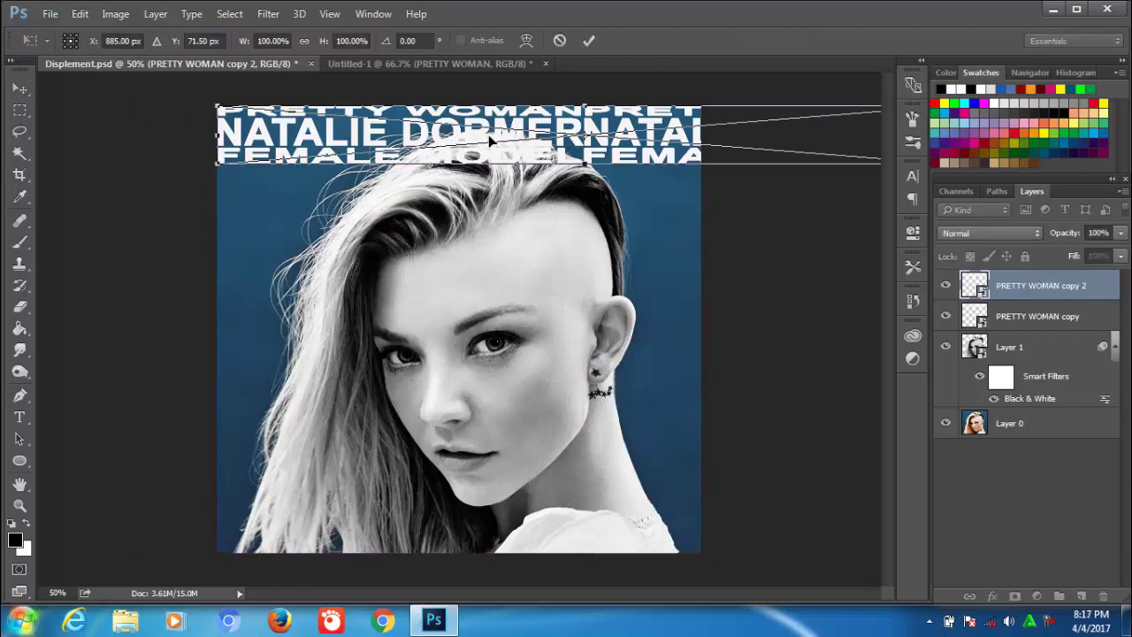
left_click_drag(513, 132, 478, 201)
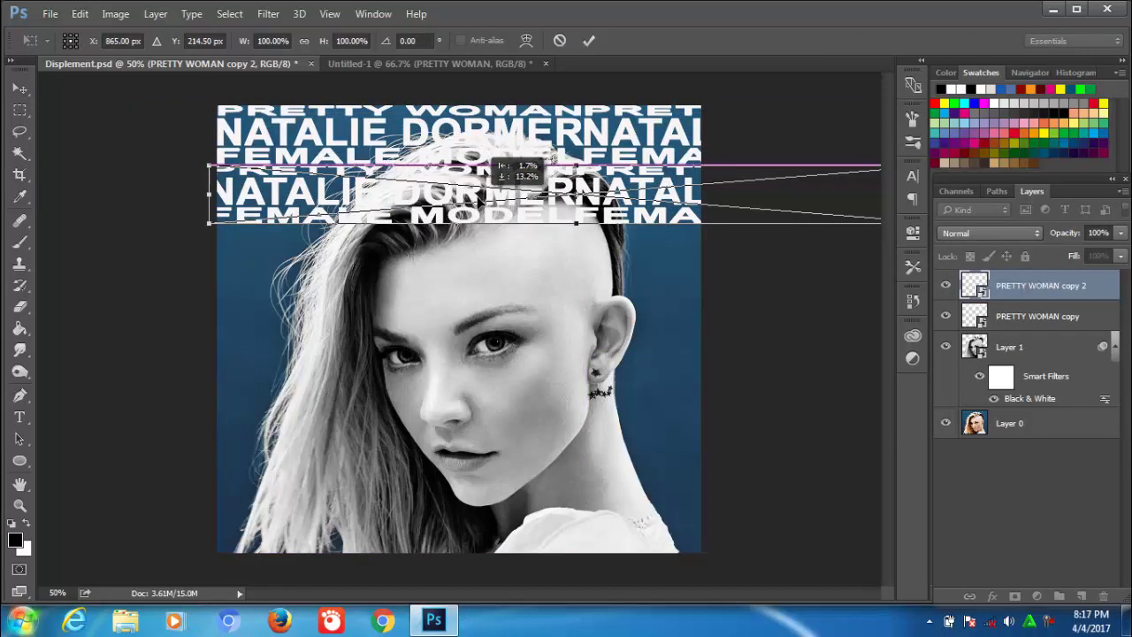
left_click(591, 41)
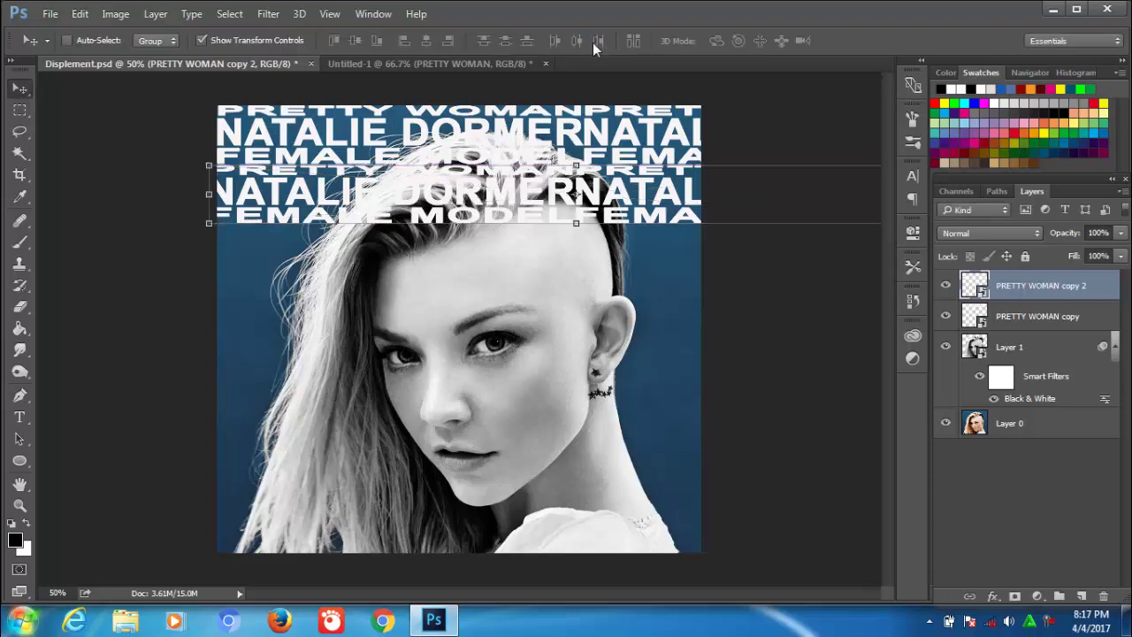
Add two more text band copies, each placed lower down the portrait
key("ctrl+j")
left_click_drag(501, 182, 504, 268)
key("ctrl+t")
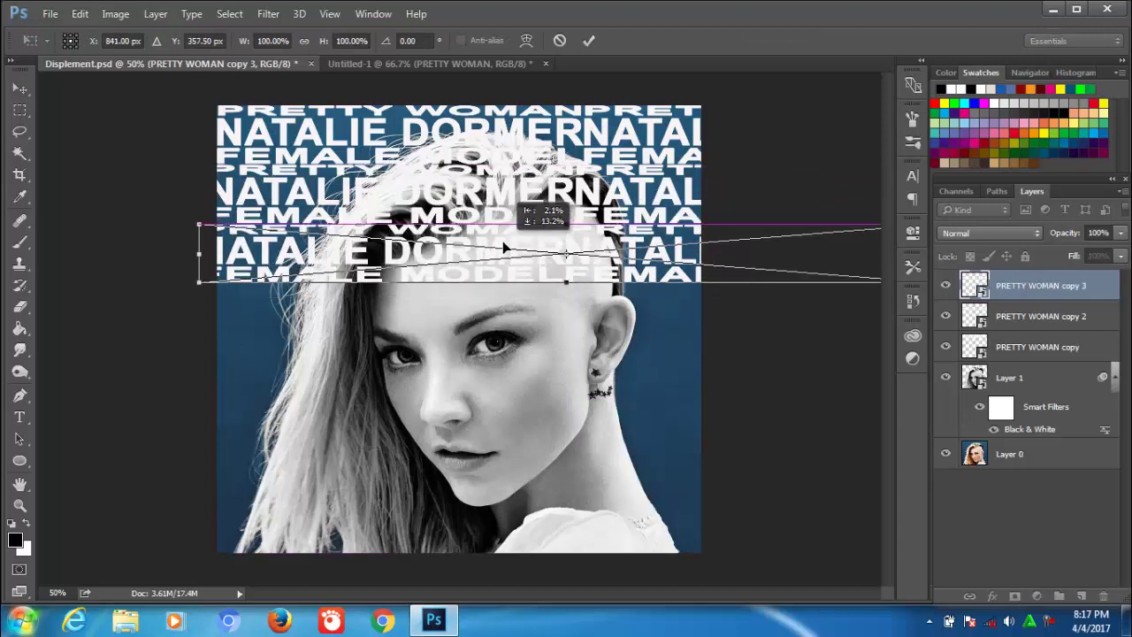
left_click(588, 43)
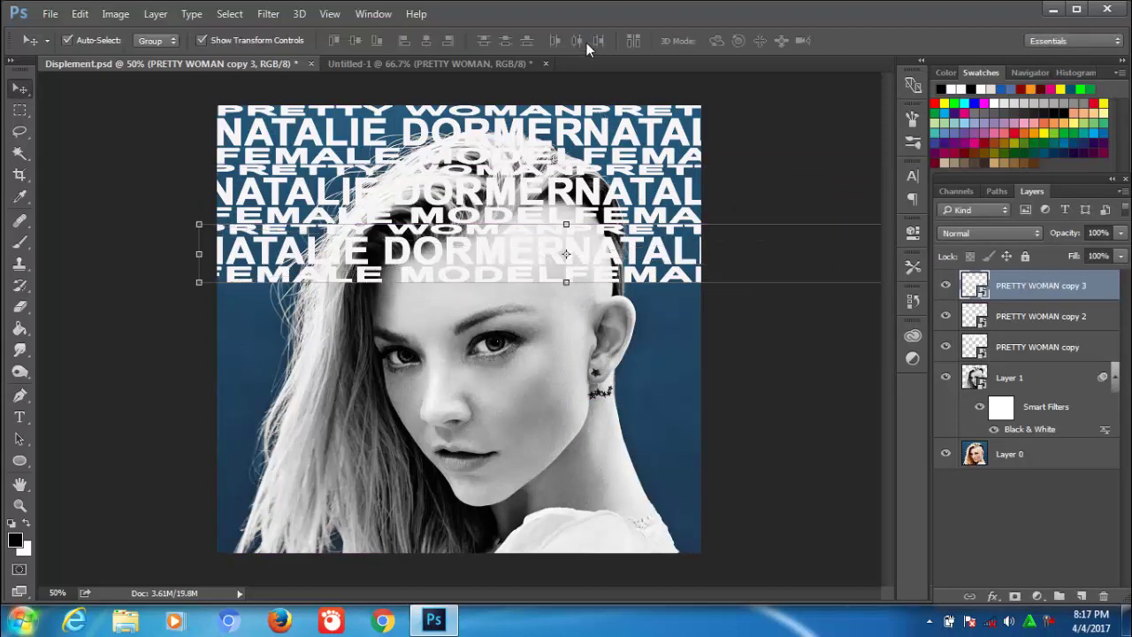
key("ctrl+j")
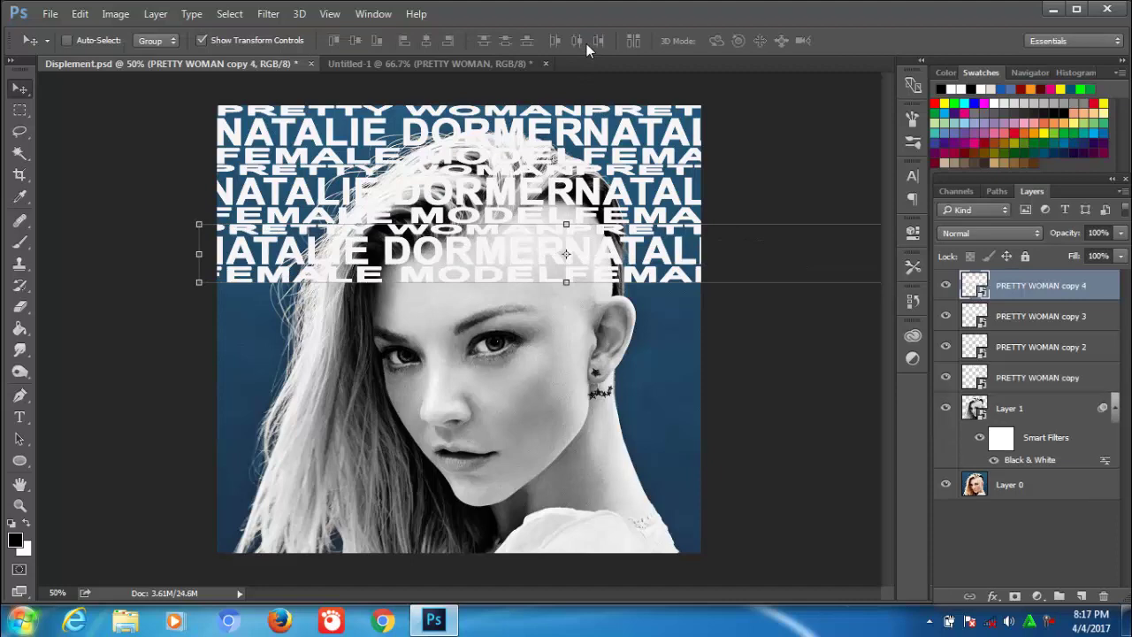
key("ctrl+t")
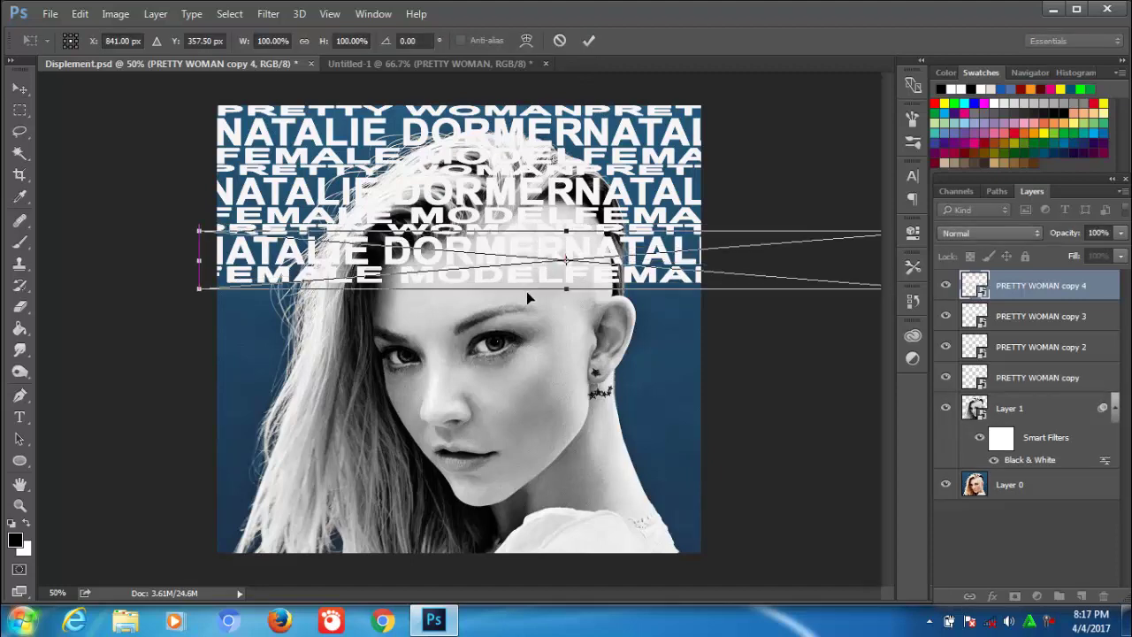
left_click_drag(527, 298, 524, 301)
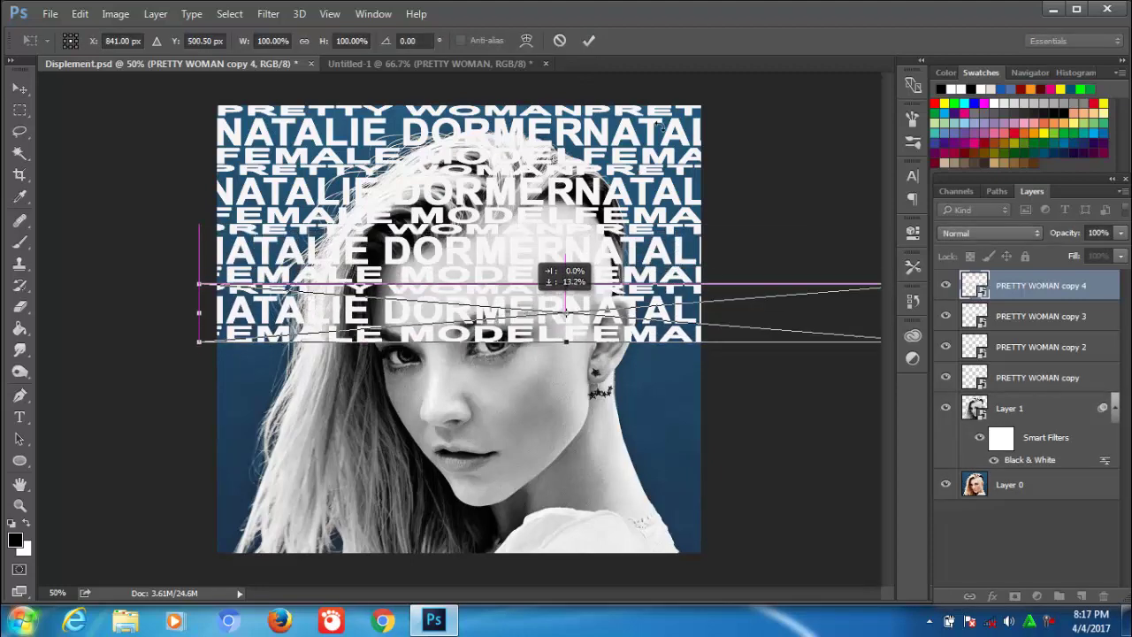
left_click(591, 39)
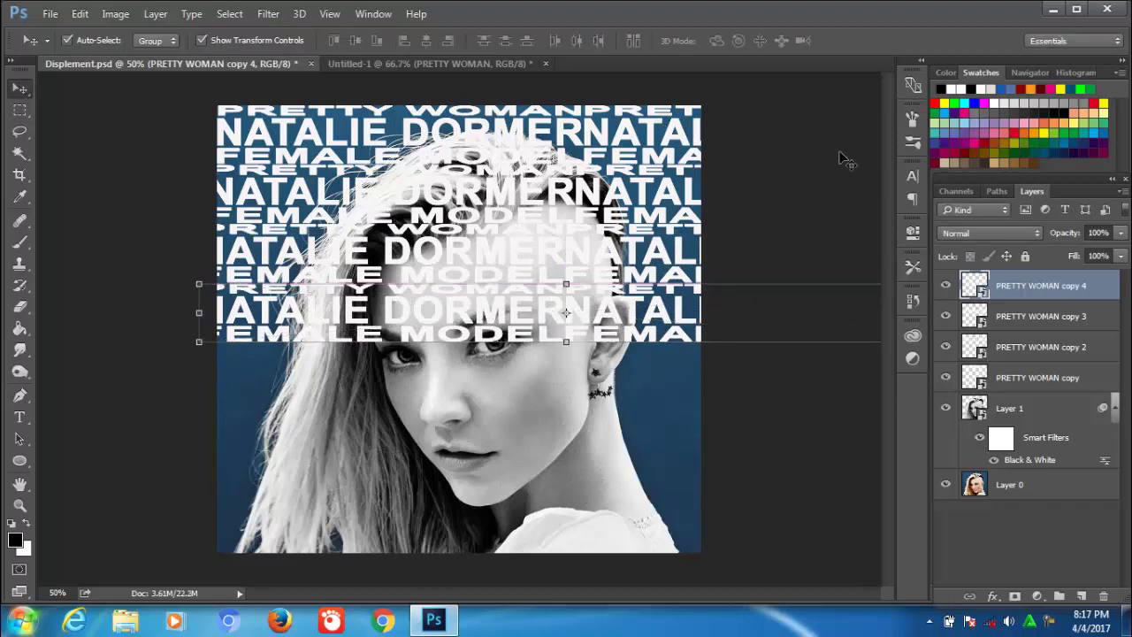
Combine the four text layers into one smart object and place a duplicate on the lower half
left_click(1013, 382, "shift")
right_click(1013, 382)
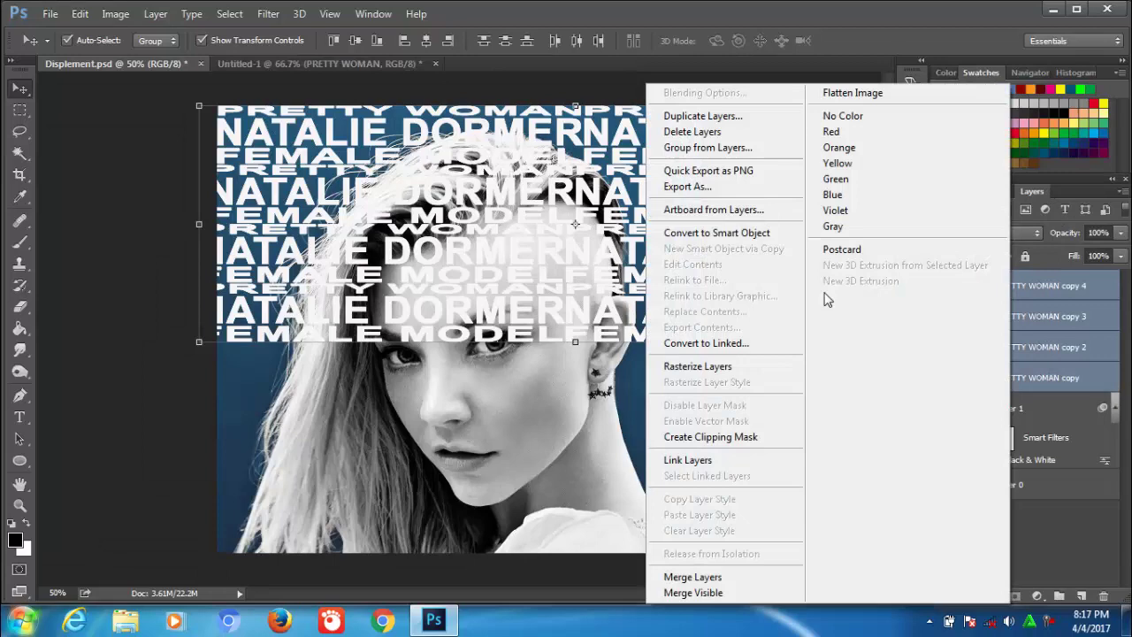
left_click(766, 233)
key("ctrl+j")
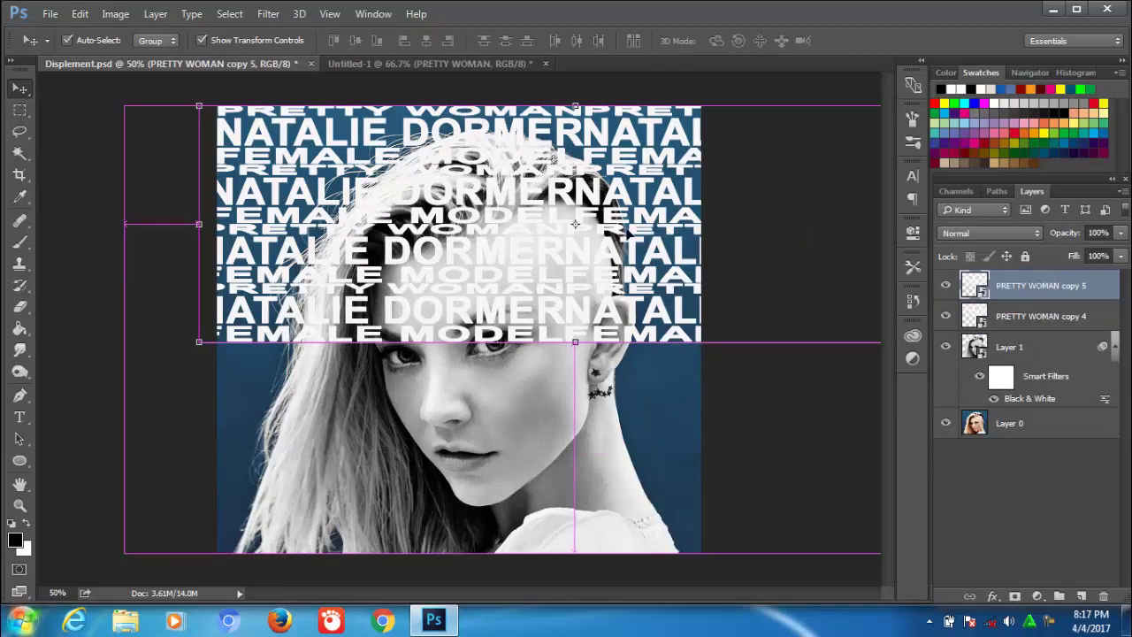
mouse_move(523, 208)
left_mouse_down()
mouse_move(535, 224)
mouse_move(476, 461)
left_mouse_up()
key("ctrl+t")
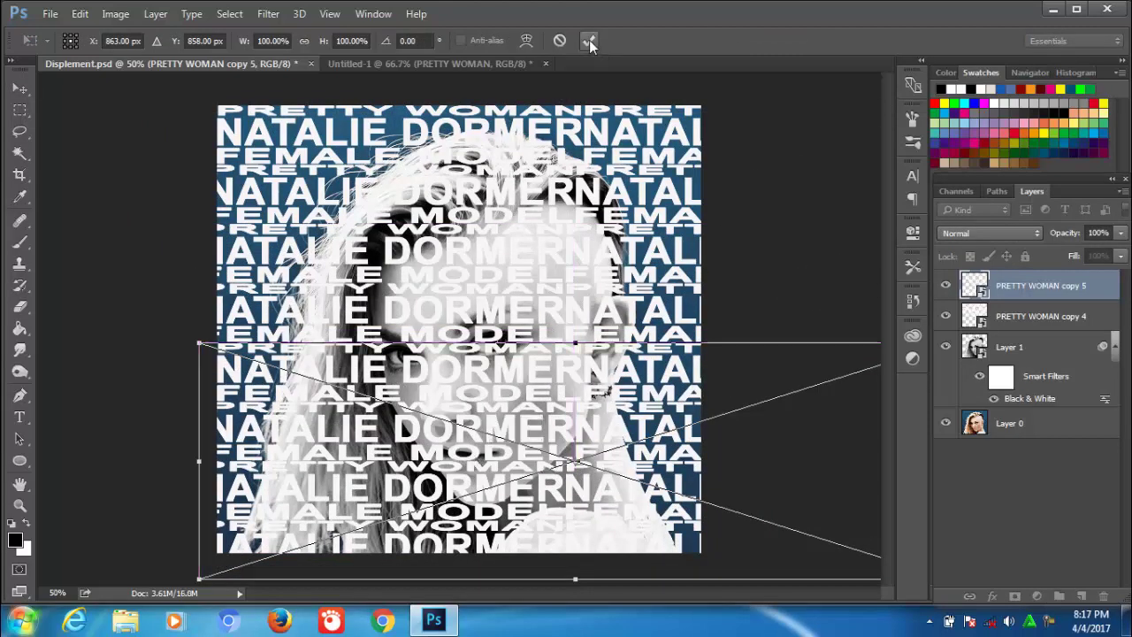
left_click(590, 40)
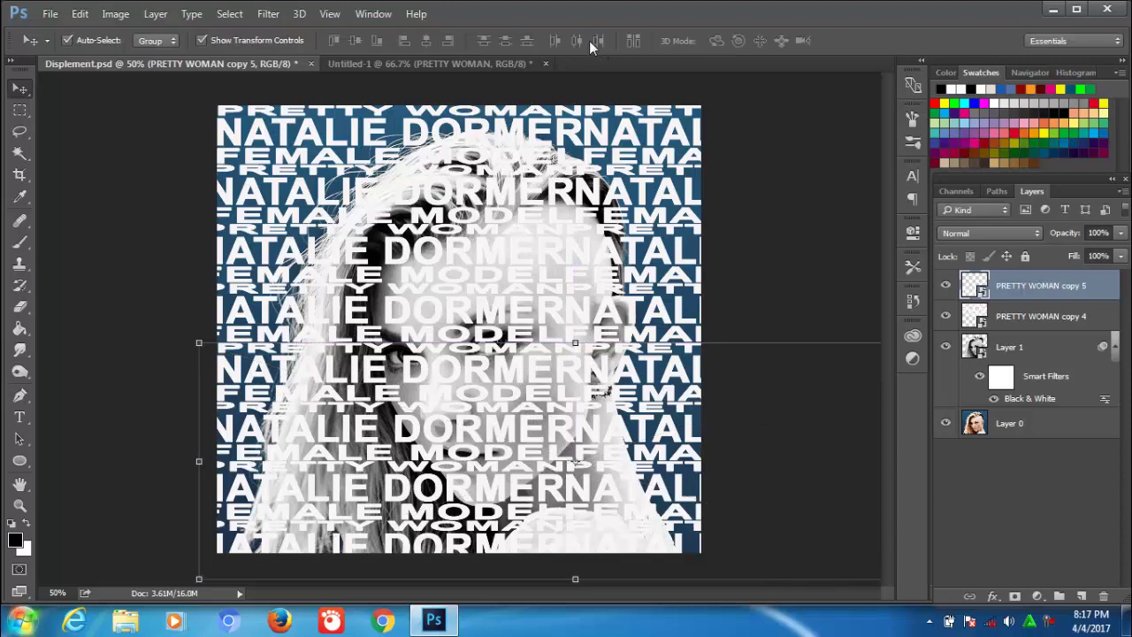
left_click(1023, 319, "shift")
Merge copy 4 and copy 5 into one smart object and duplicate it
right_click(1024, 319)
left_click(772, 233)
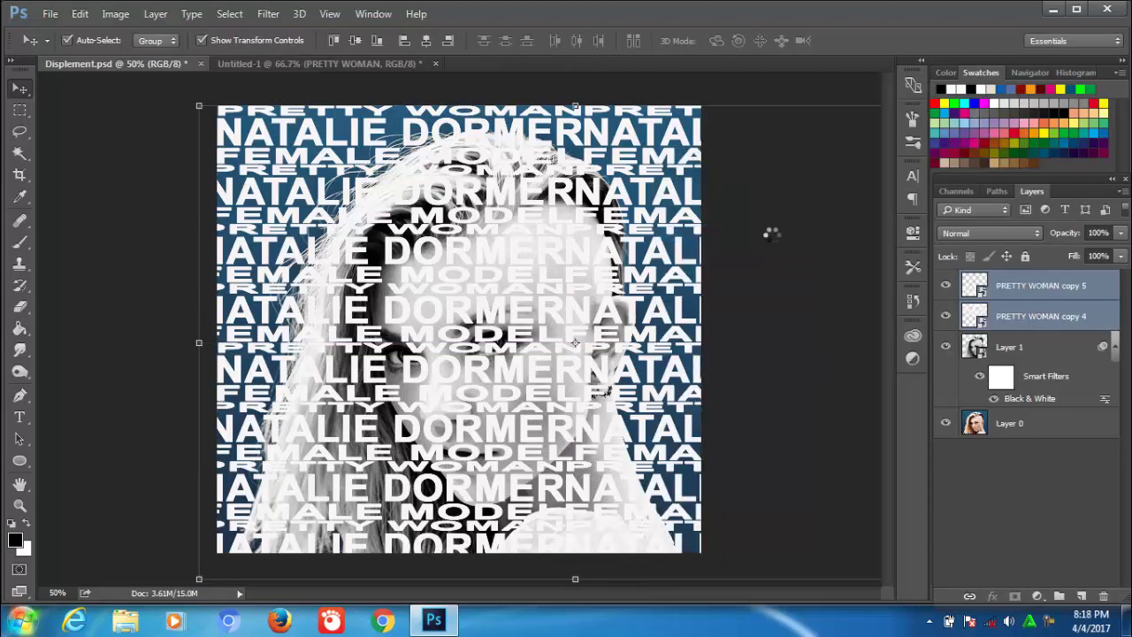
key("ctrl+j")
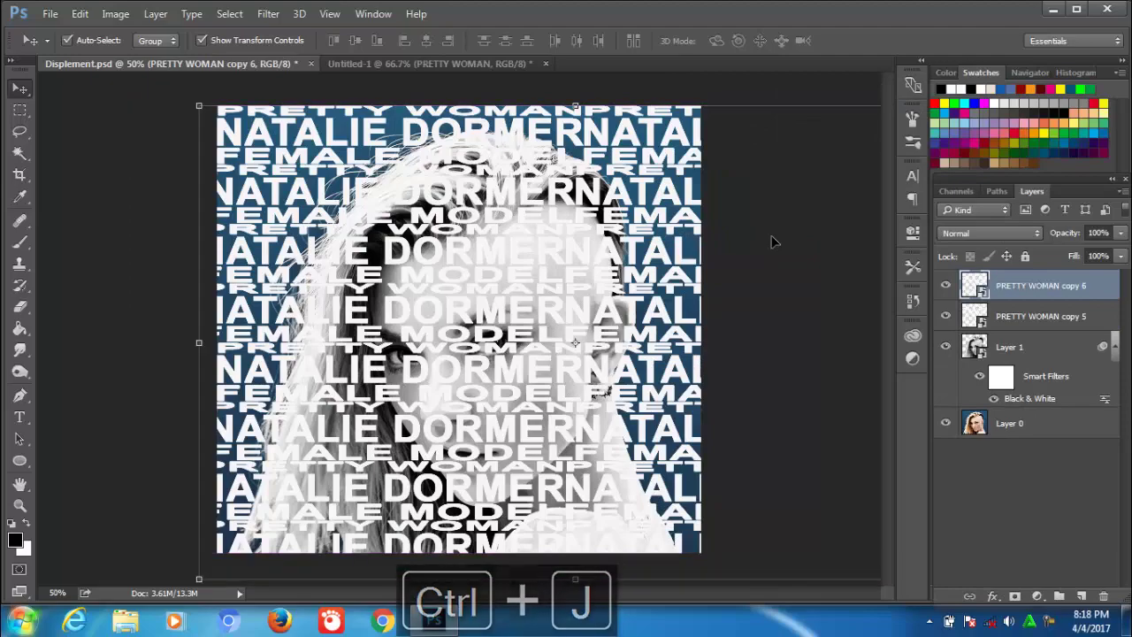
key("ctrl+t")
Rotate the duplicate 90° clockwise, then to about 101° across the portrait
right_click(493, 226)
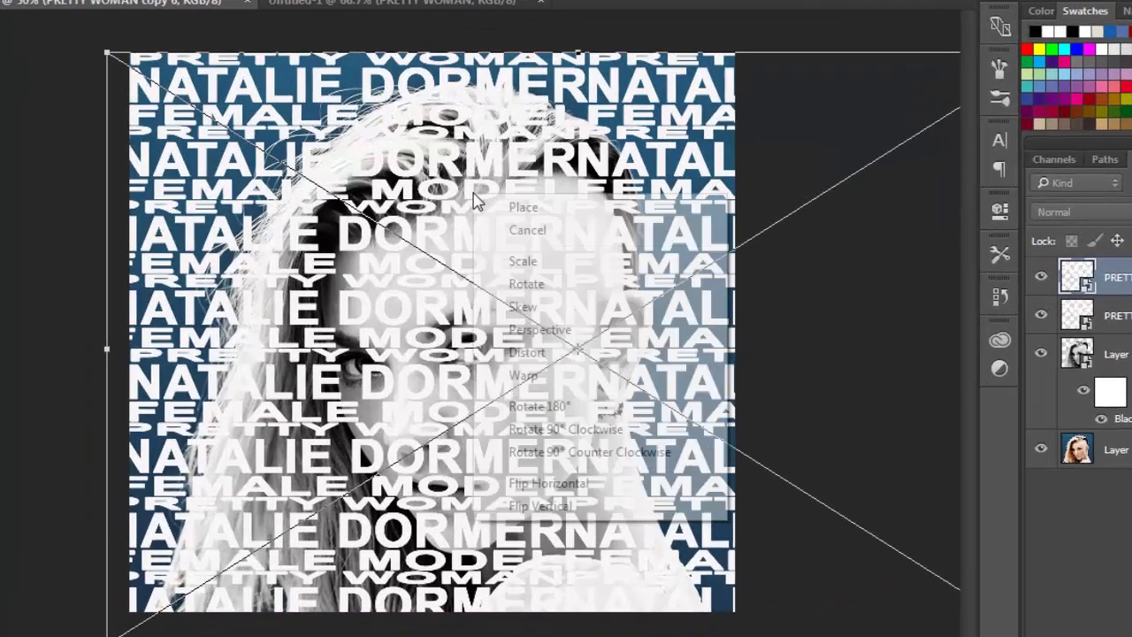
left_click(495, 472)
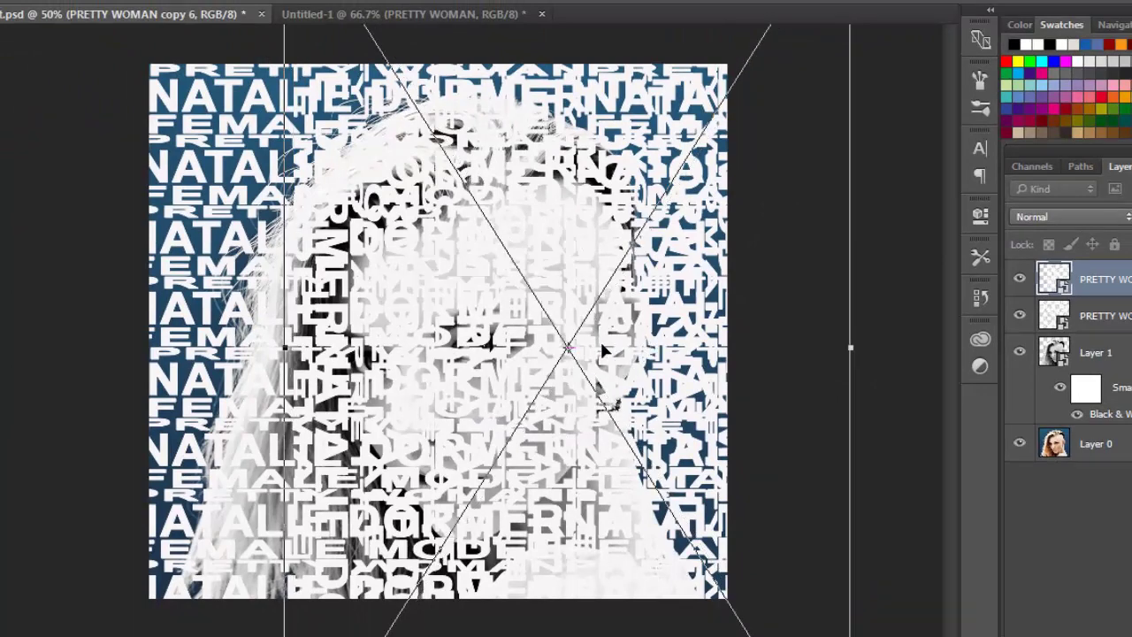
left_click_drag(515, 345, 830, 344)
key("ctrl+minus")
key("ctrl+minus")
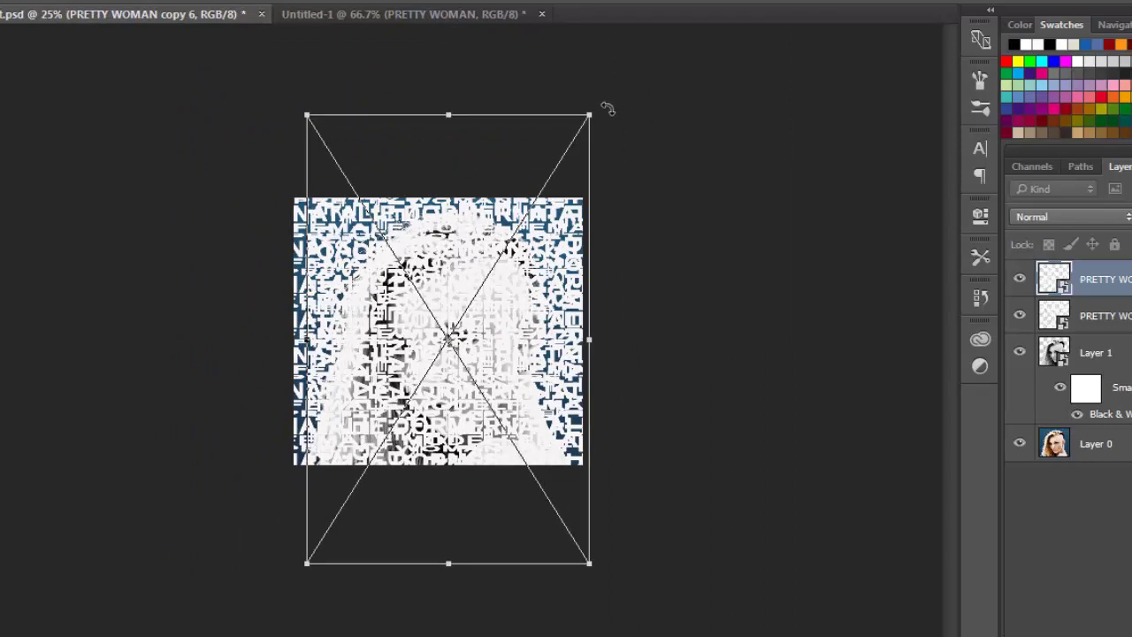
left_click_drag(608, 108, 658, 134)
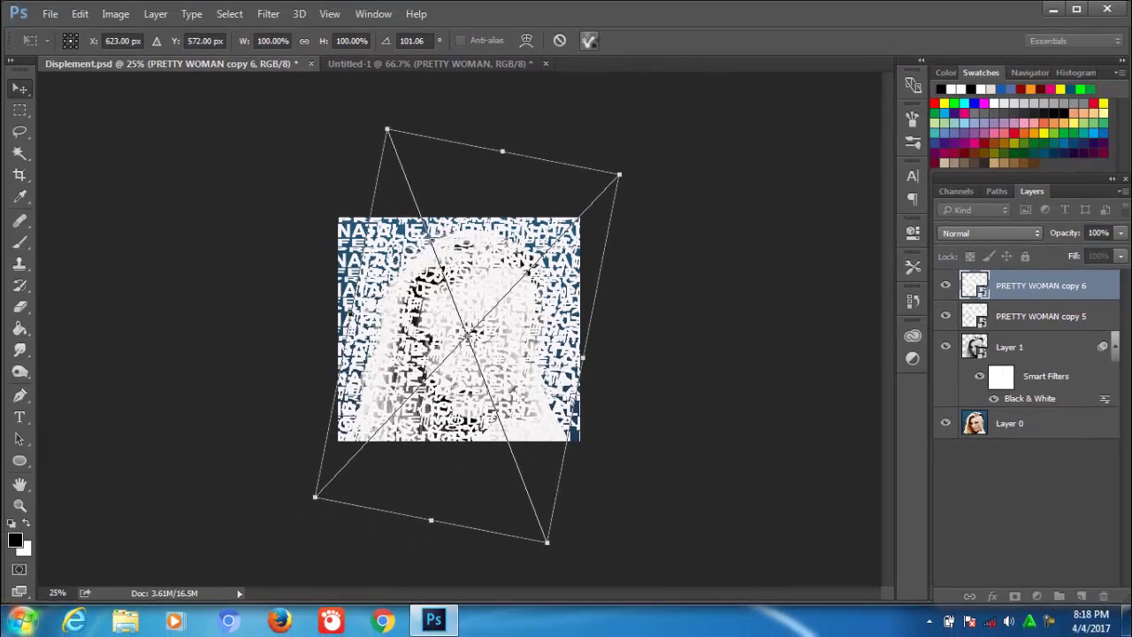
left_click(589, 39)
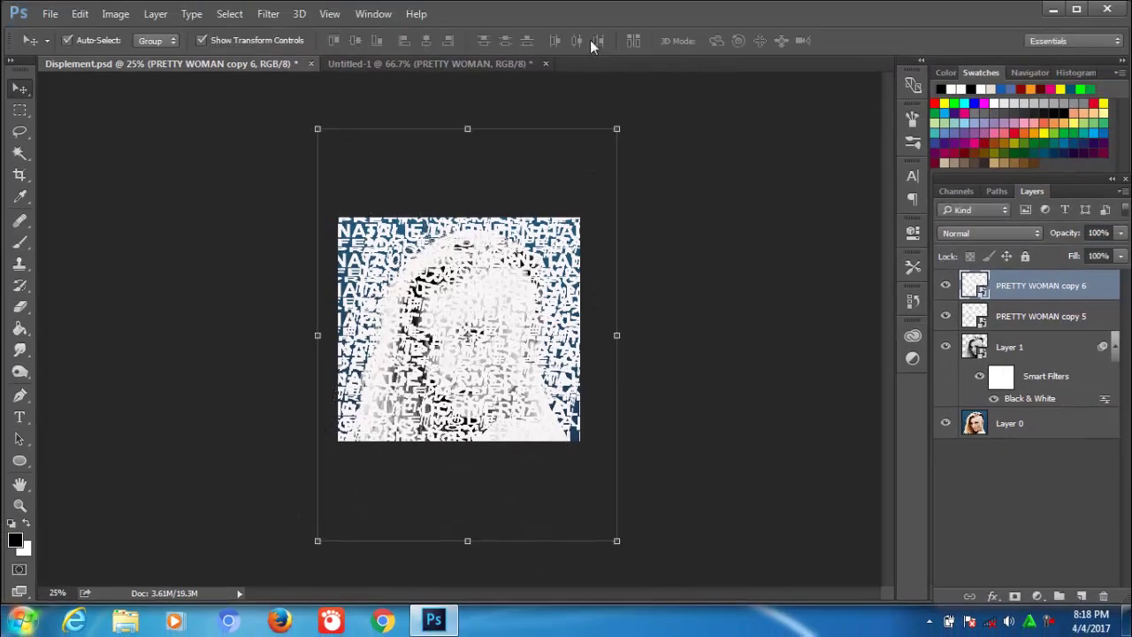
Merge copy 5 and copy 6 into one smart object
left_click(1018, 316, "shift")
right_click(1018, 316)
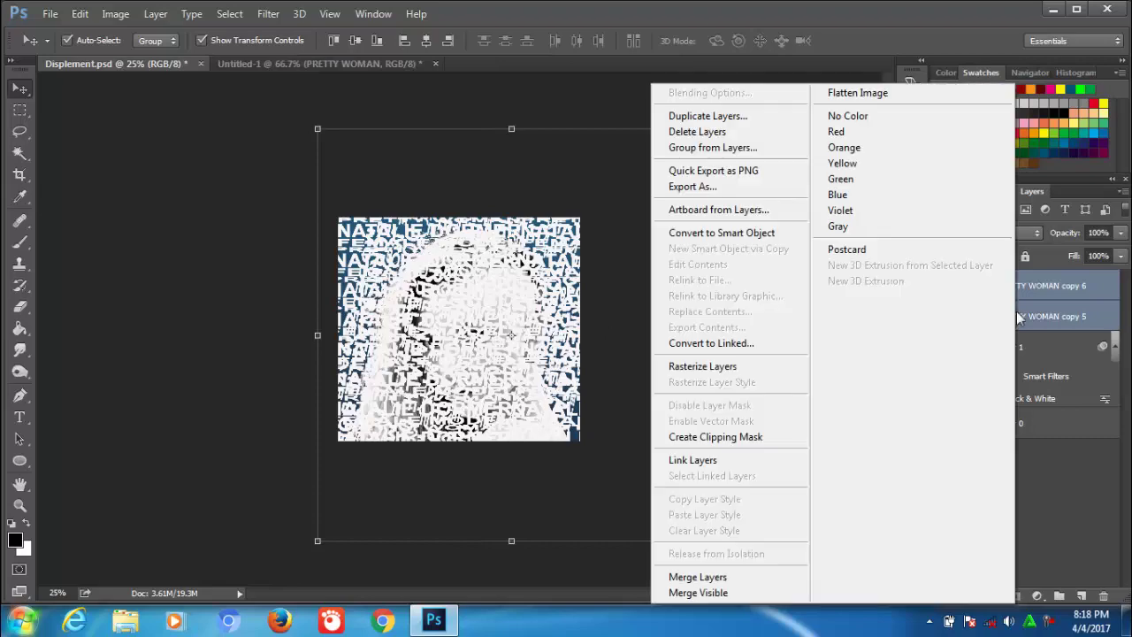
left_click(778, 239)
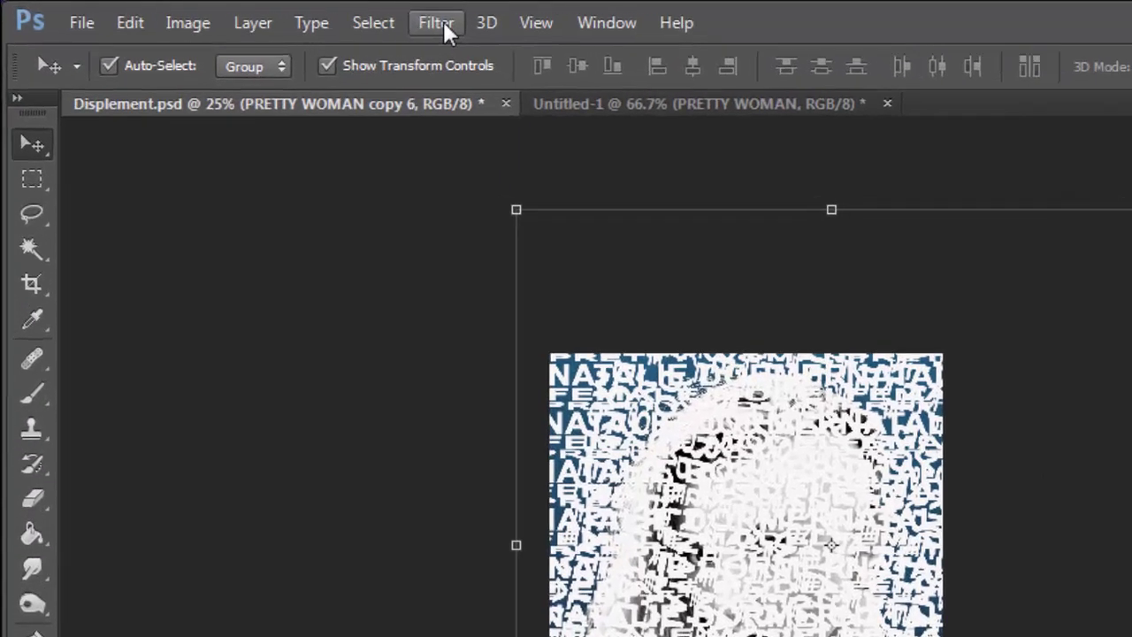
Apply Displace at scale 10/10 using Displement.psd as the map
left_click(268, 14)
mouse_move(458, 372)
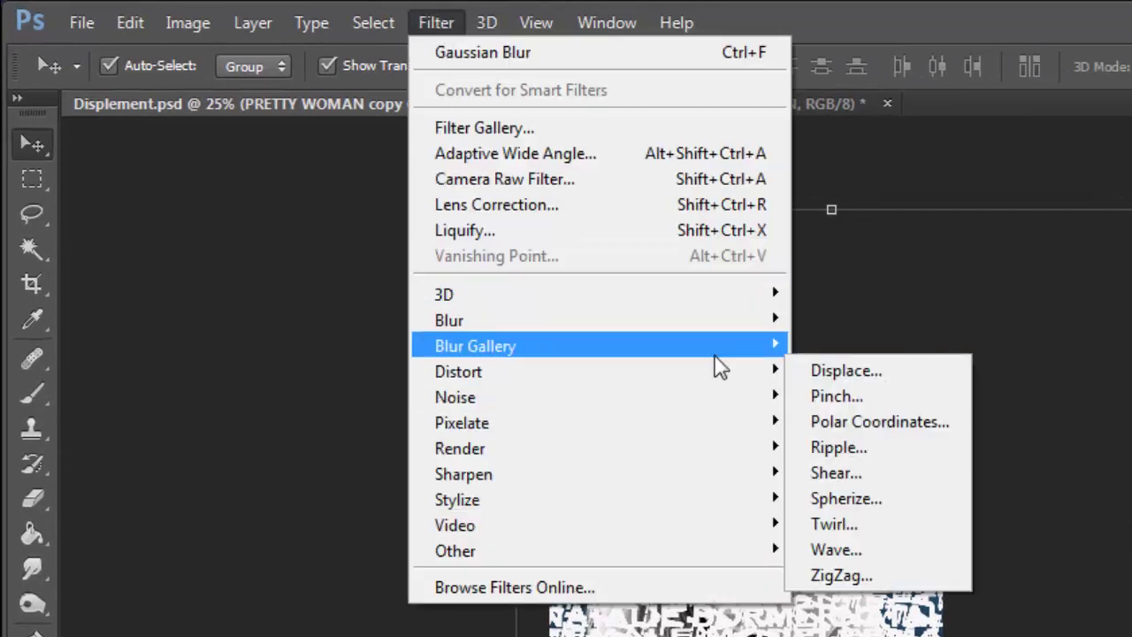
left_click(825, 362)
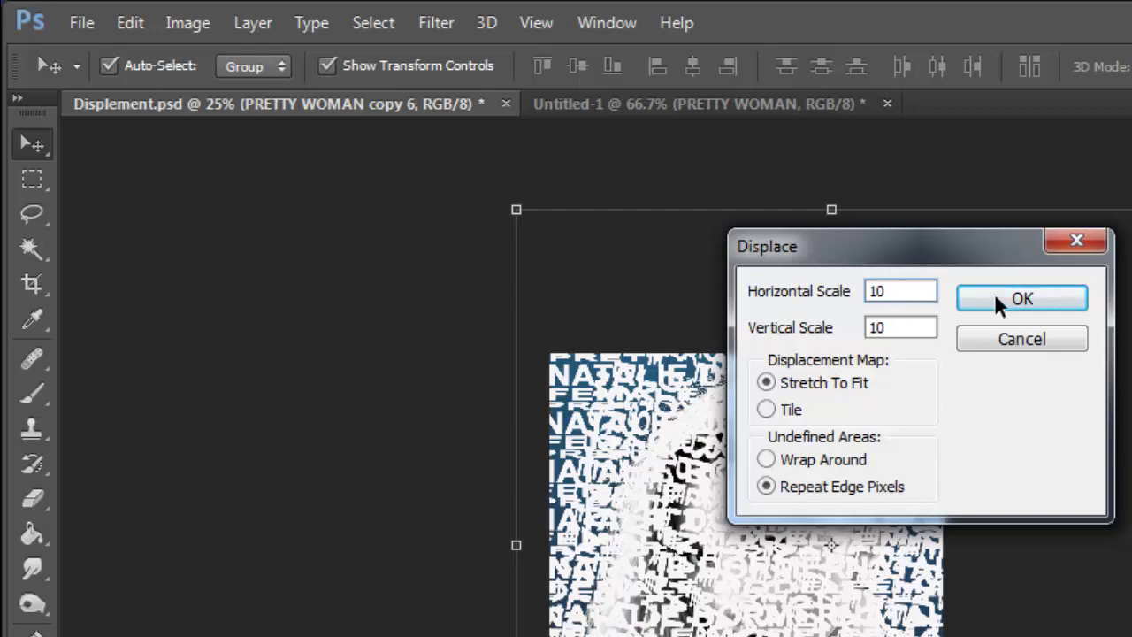
left_click(1006, 298)
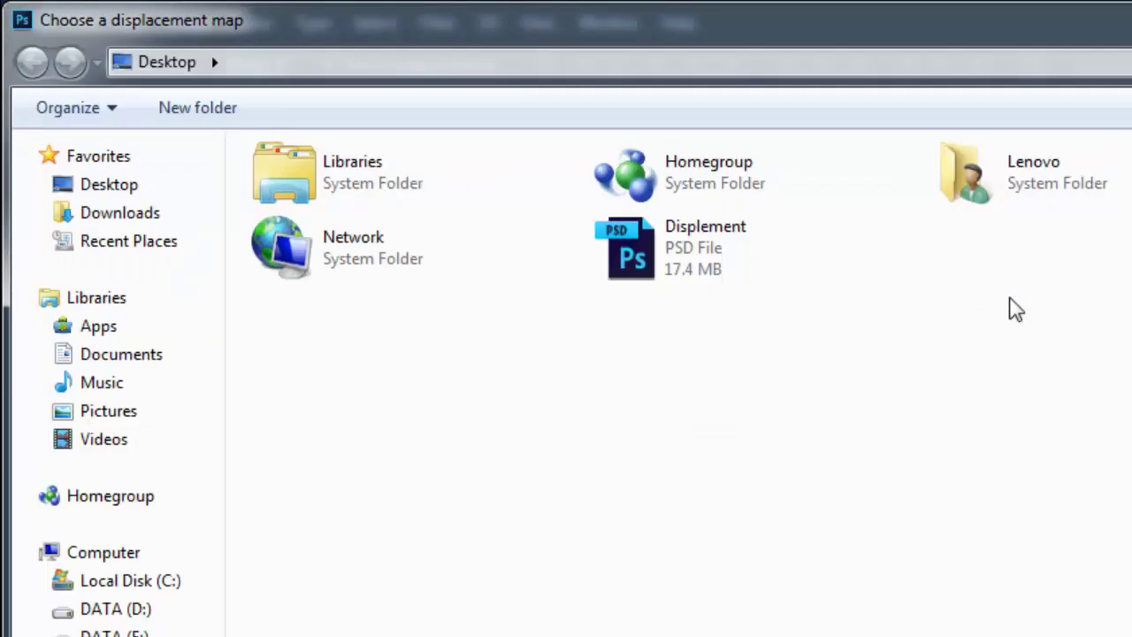
left_click(706, 259)
left_click(1049, 623)
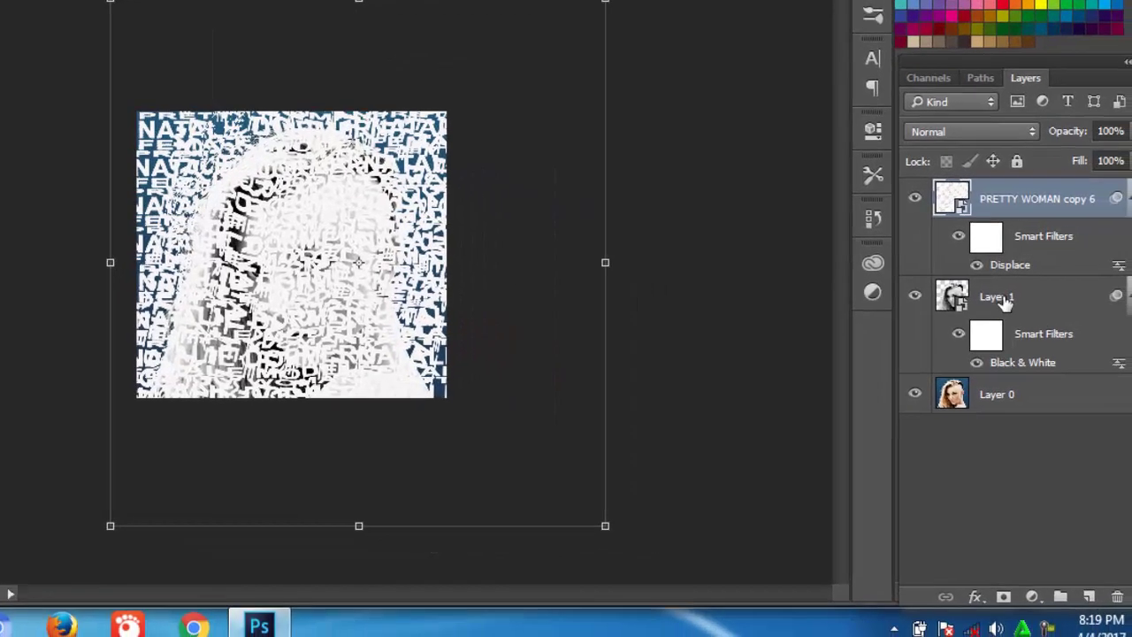
Move Layer 1 above PRETTY WOMAN copy 6 and make it a clipping mask
left_click_drag(1094, 393, 1083, 322)
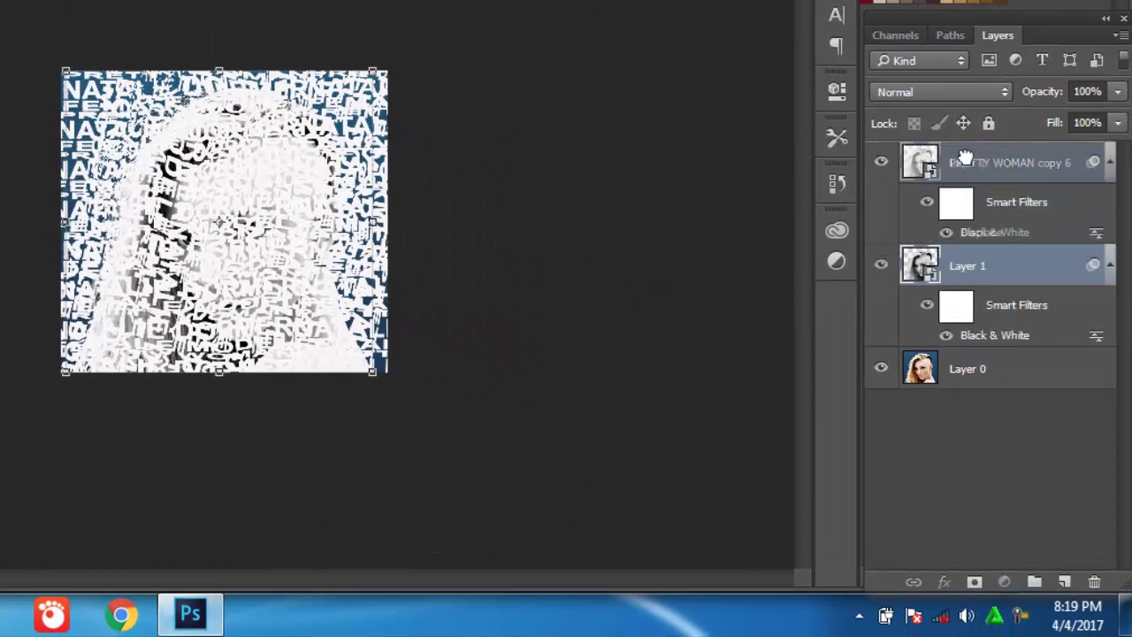
left_click_drag(966, 180, 966, 164)
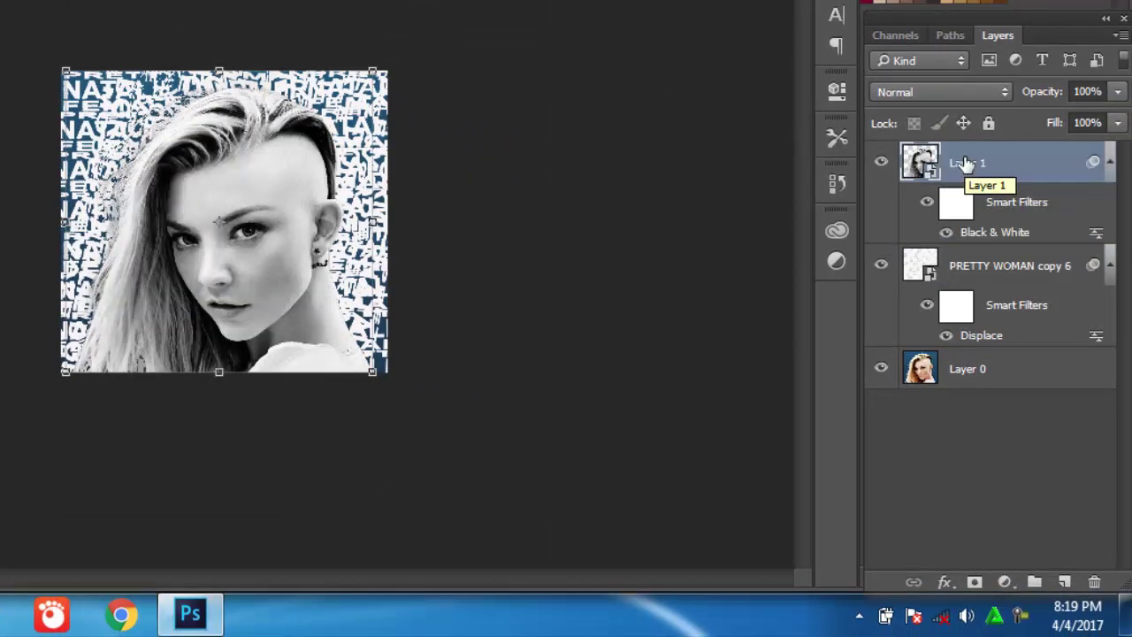
left_click(1119, 36)
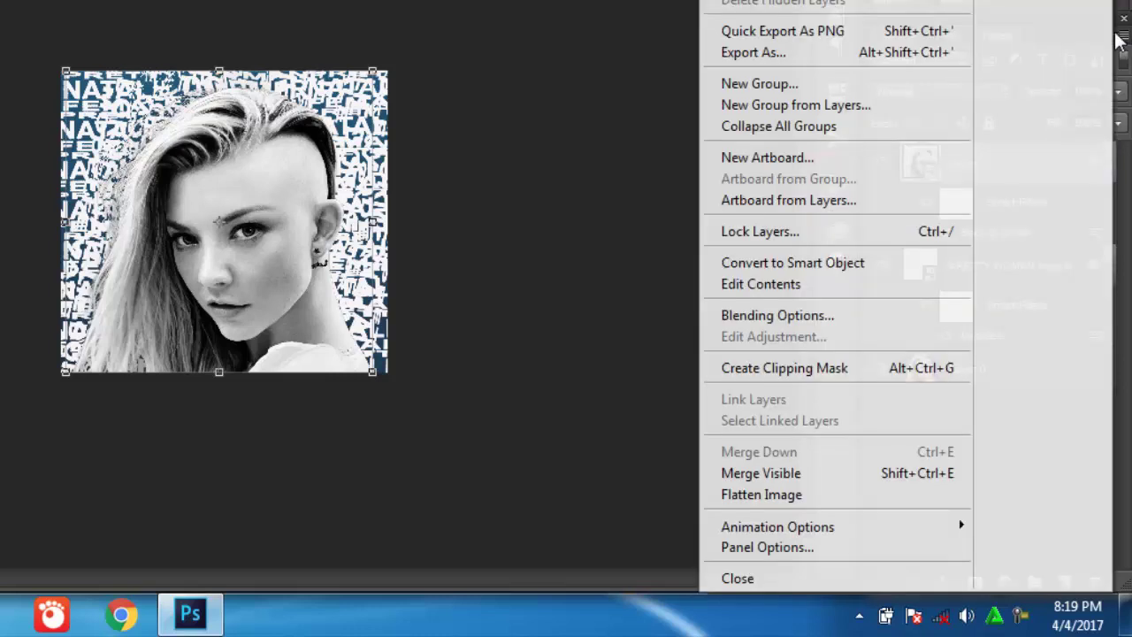
left_click(818, 374)
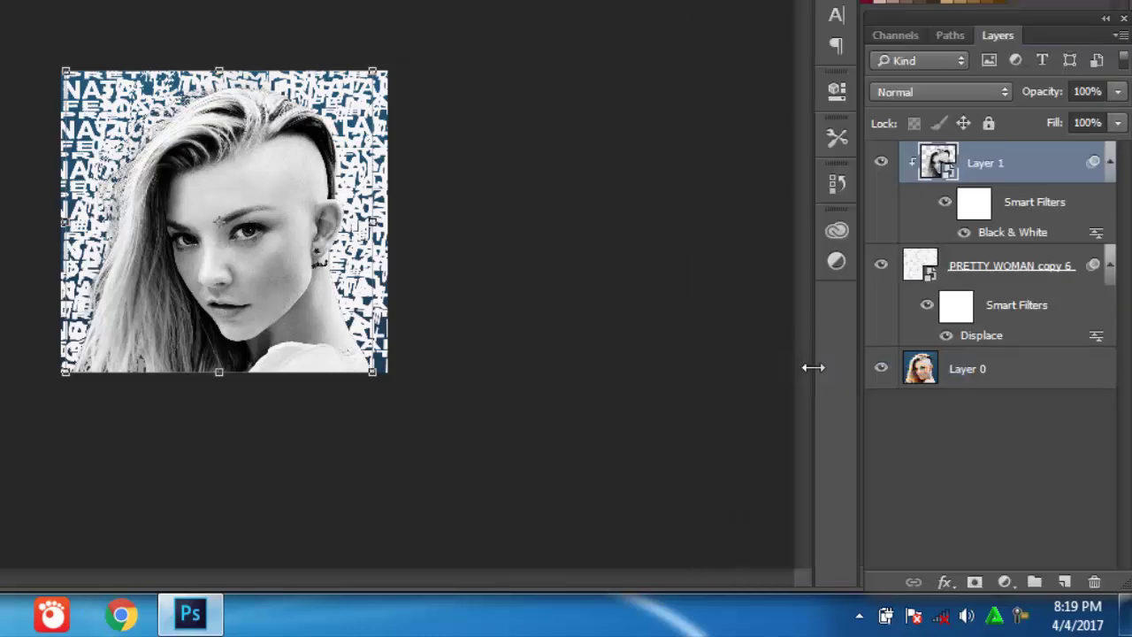
Switch Layer 1's blend mode to Linear Burn
left_click(997, 96)
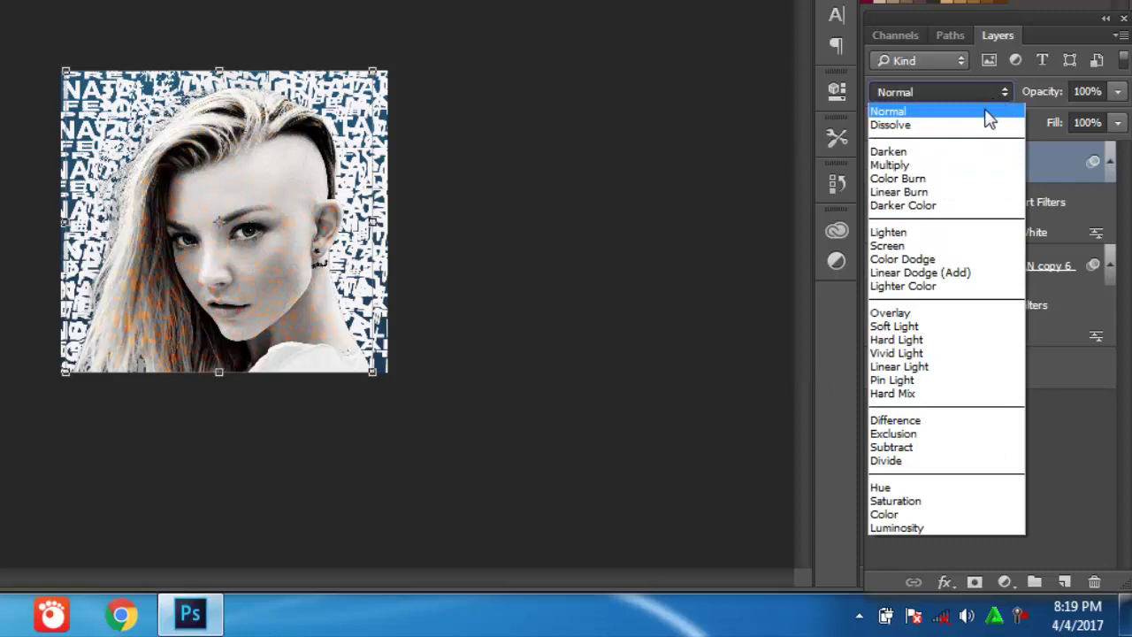
left_click(926, 192)
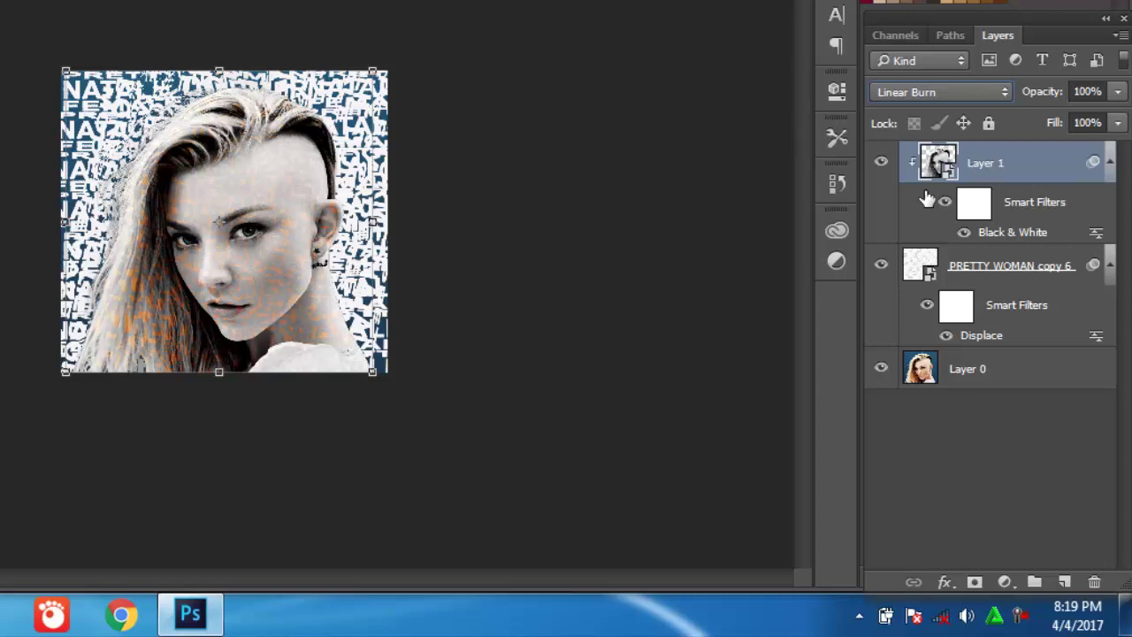
left_click(966, 370)
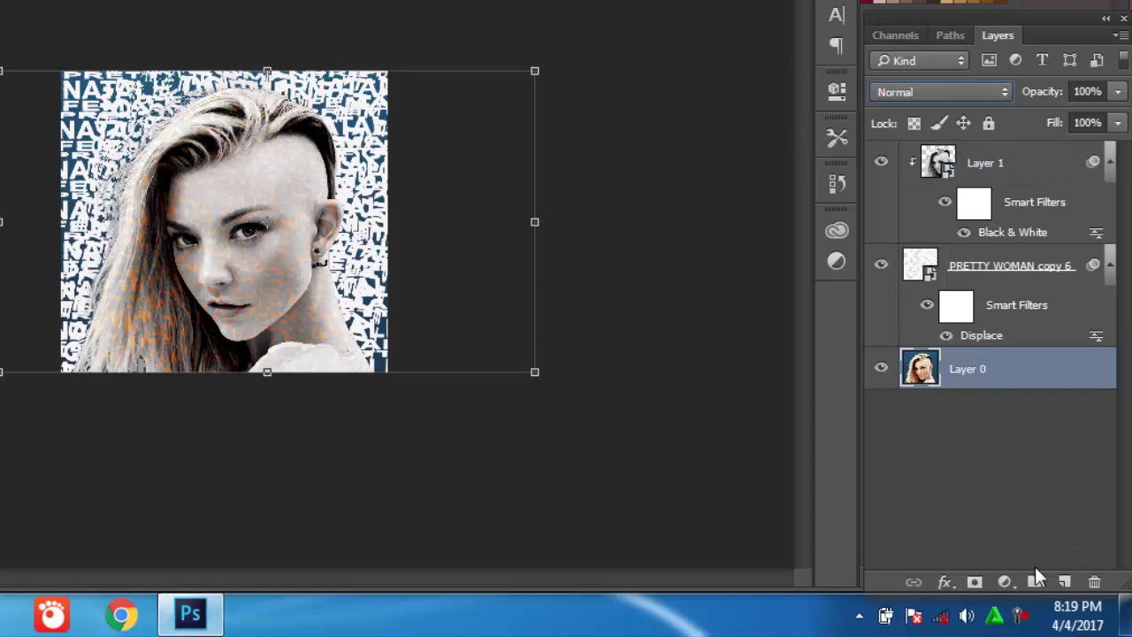
Add a Solid Color fill layer set to near-black #141414 above Layer 0
left_click(1005, 581)
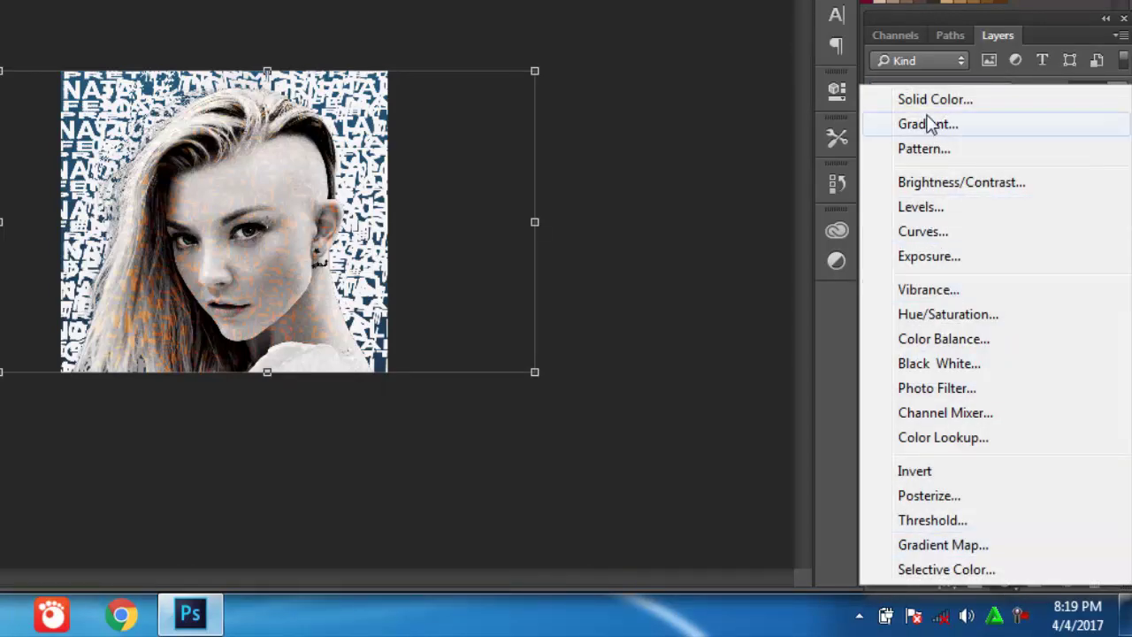
left_click(918, 100)
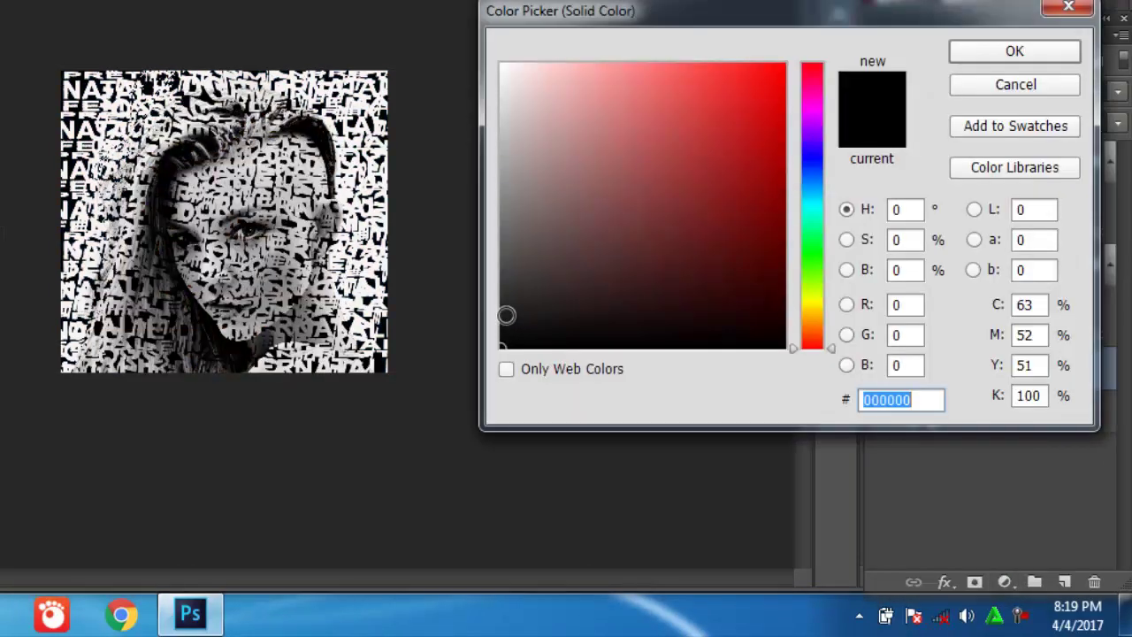
left_click_drag(506, 315, 507, 326)
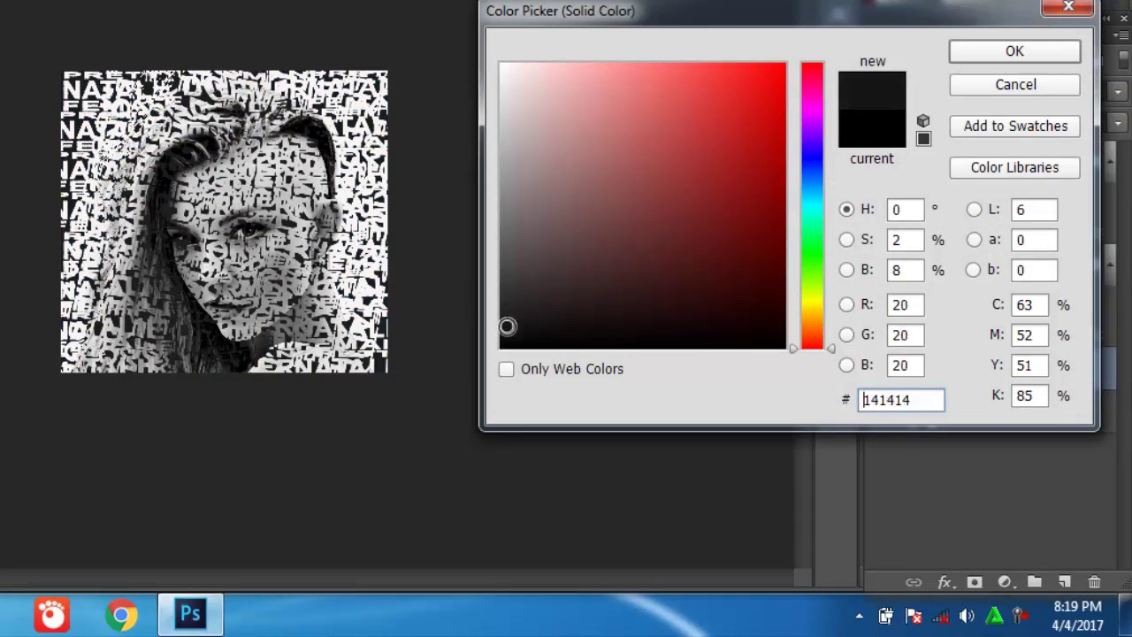
left_click(1004, 54)
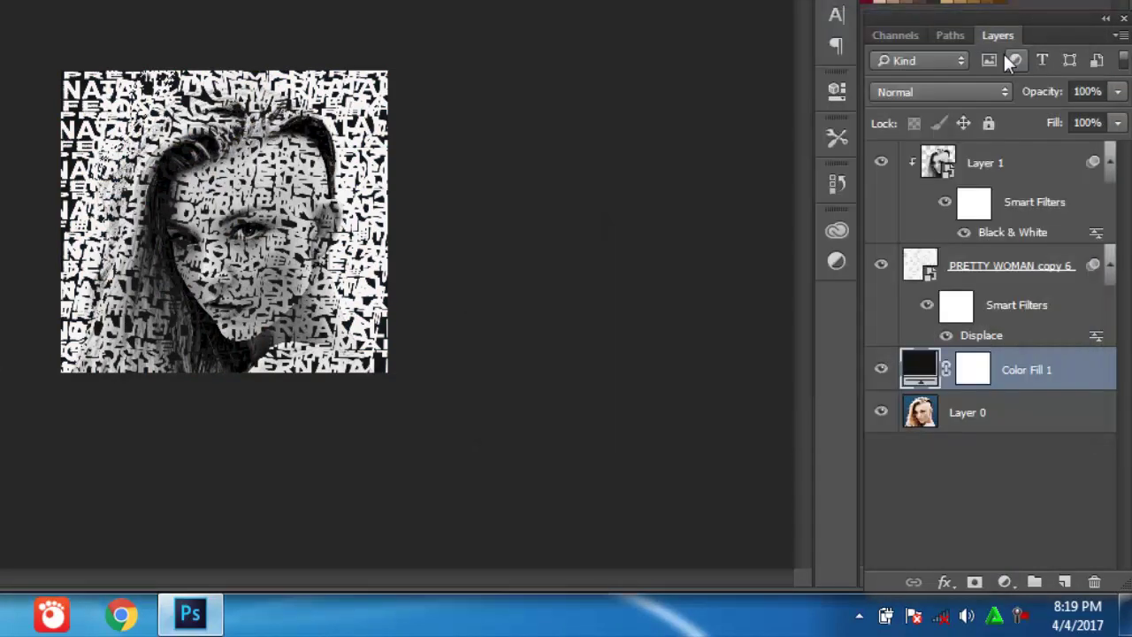
Load Layer 1's figure outline as a selection and make it PRETTY WOMAN copy 6's layer mask
key("ctrl")
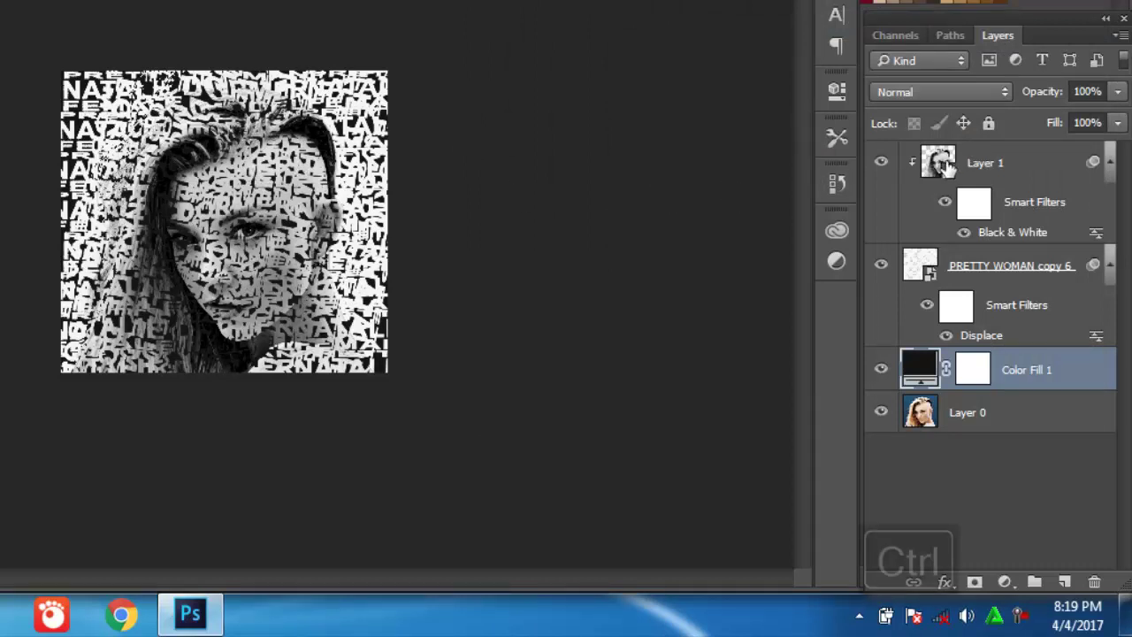
key("ctrl")
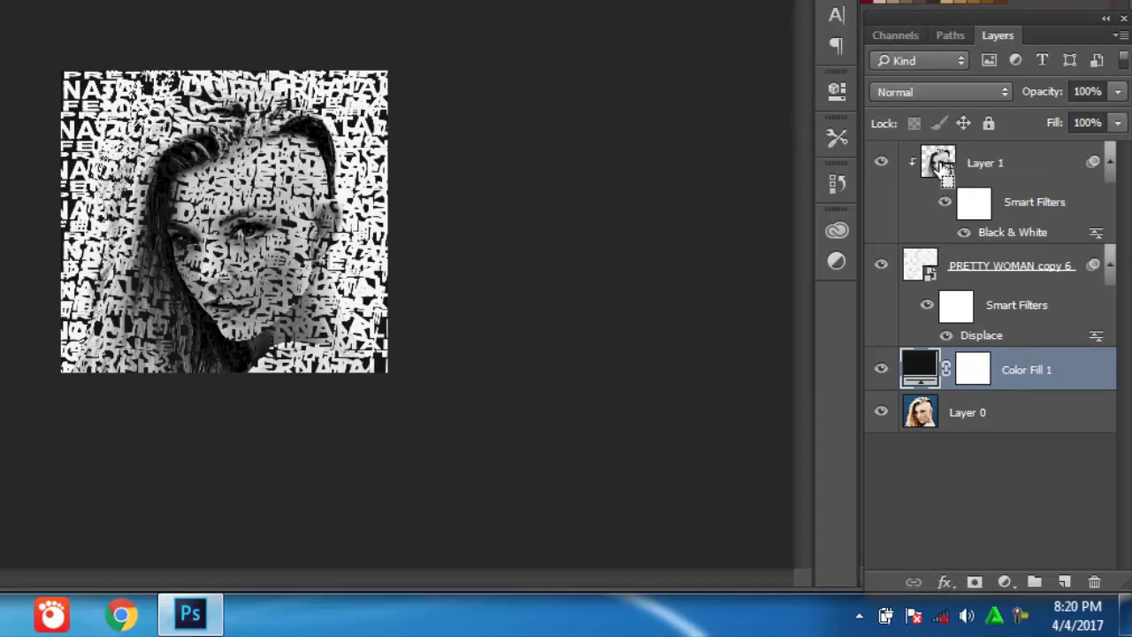
left_click(940, 165, "ctrl")
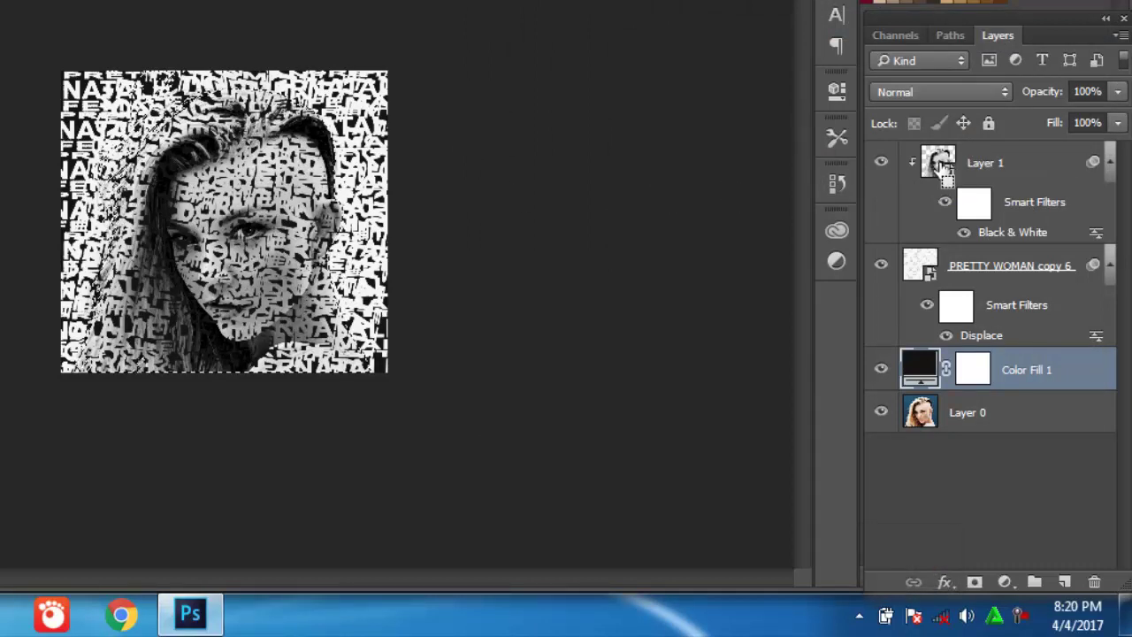
left_click(914, 268)
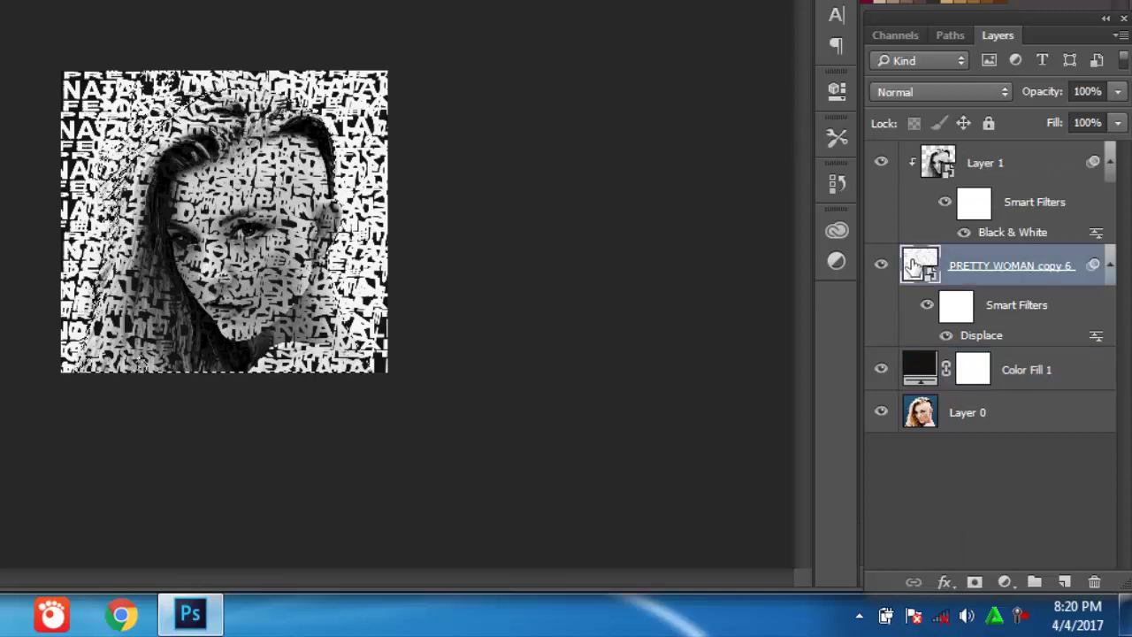
left_click(973, 582)
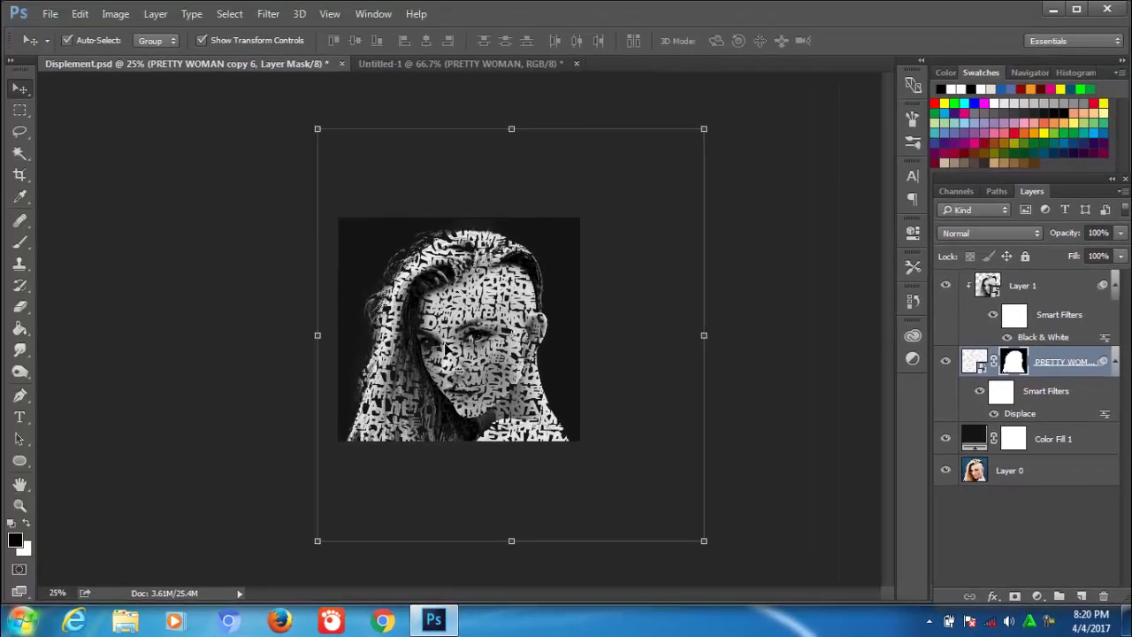
scroll(445, 348, "up", 2)
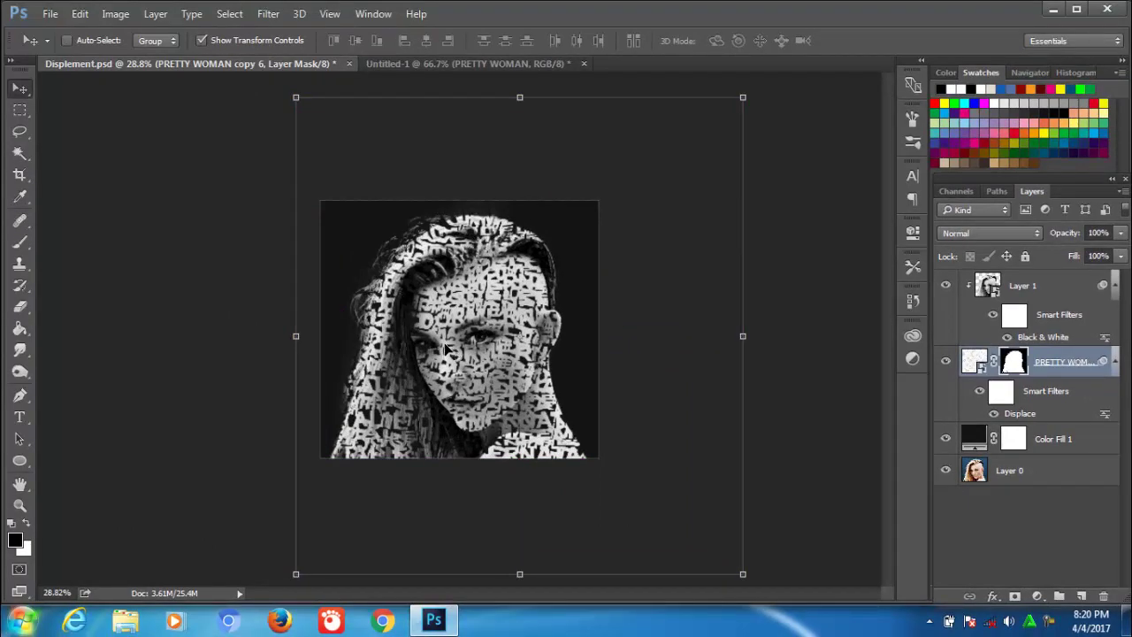
scroll(445, 348, "up", 2)
scroll(447, 348, "up", 1)
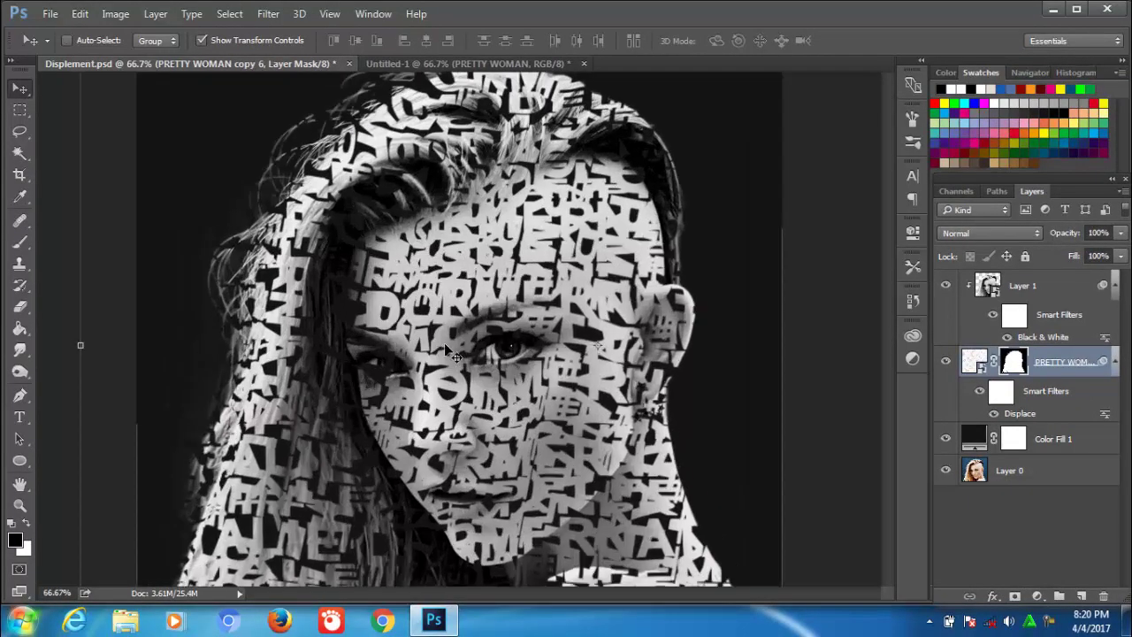
key("Return")
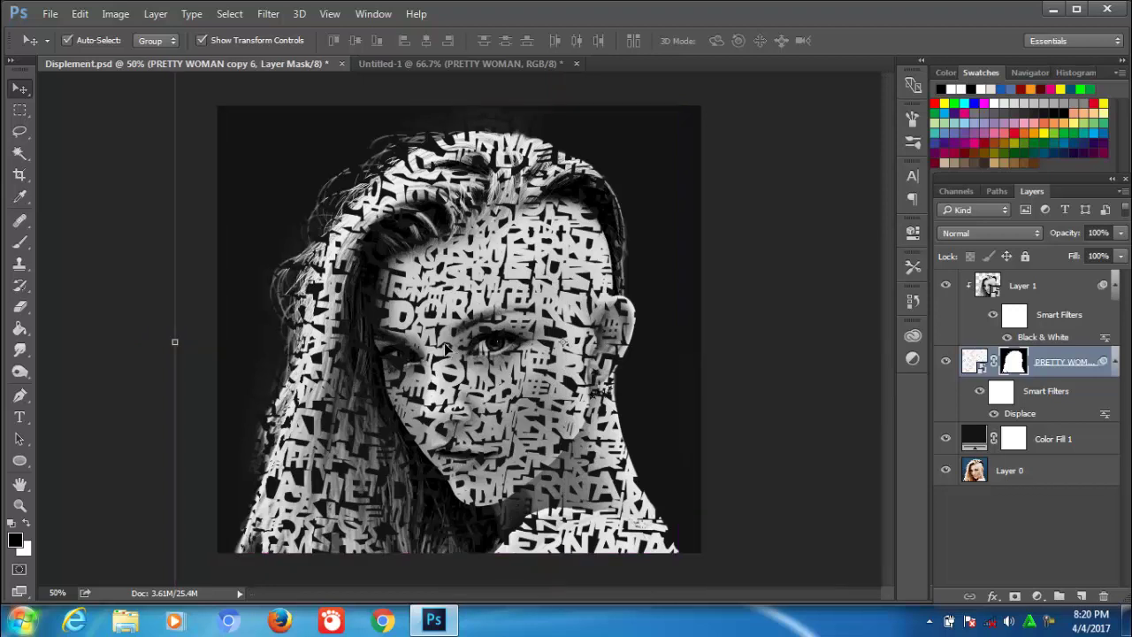
left_click(1024, 288)
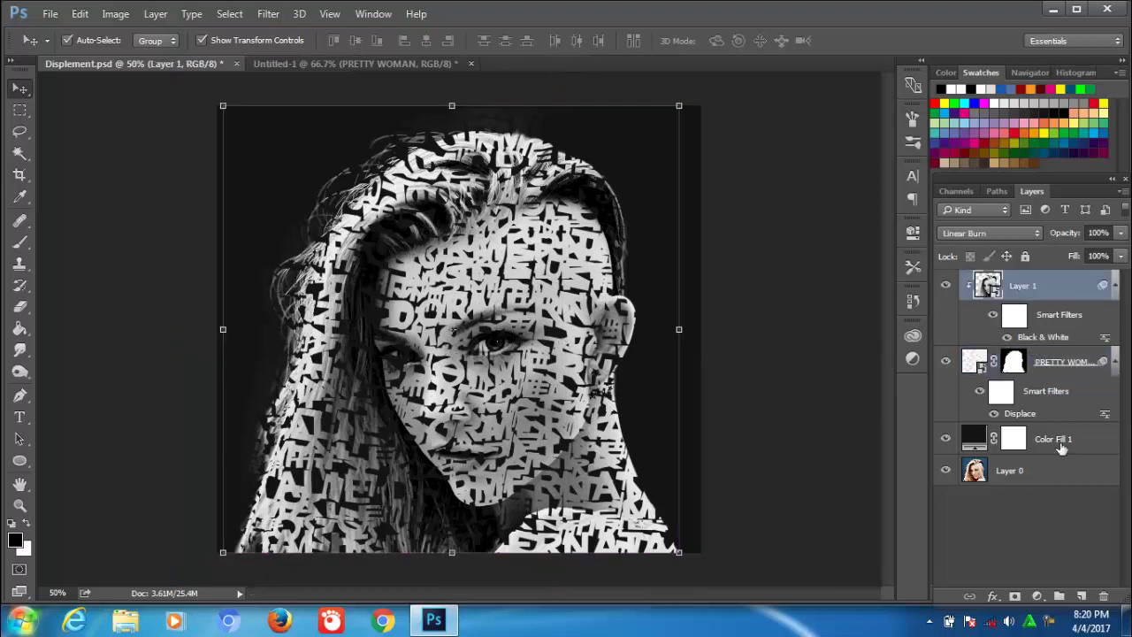
On new Layer 2, brush 41% black shading along the hair edges and under the chin
left_click(1081, 595)
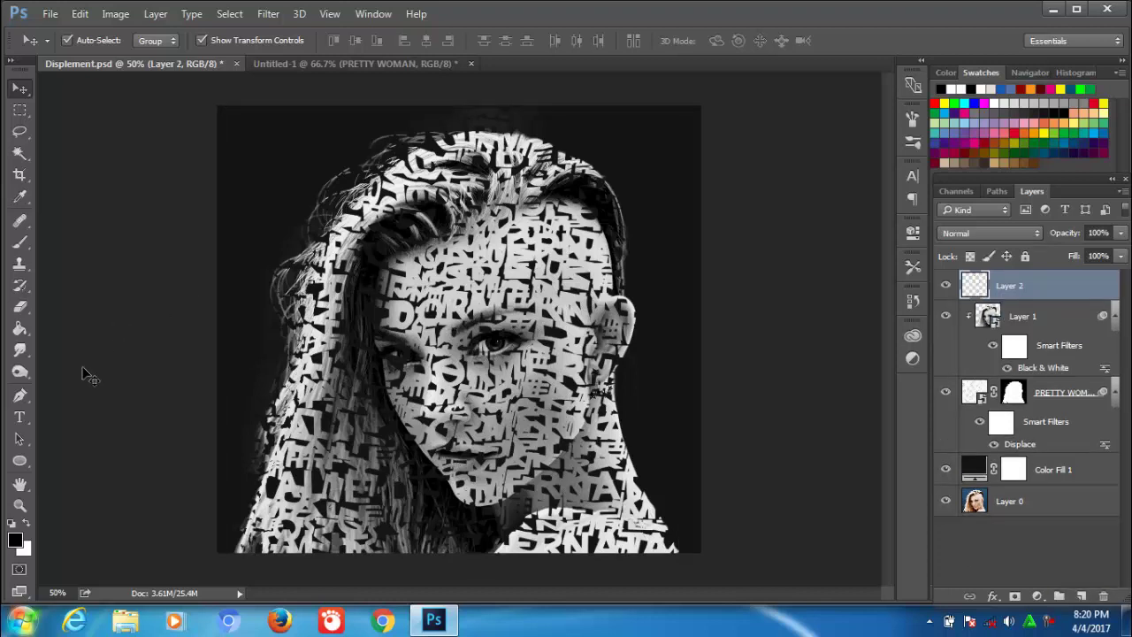
left_click(22, 241)
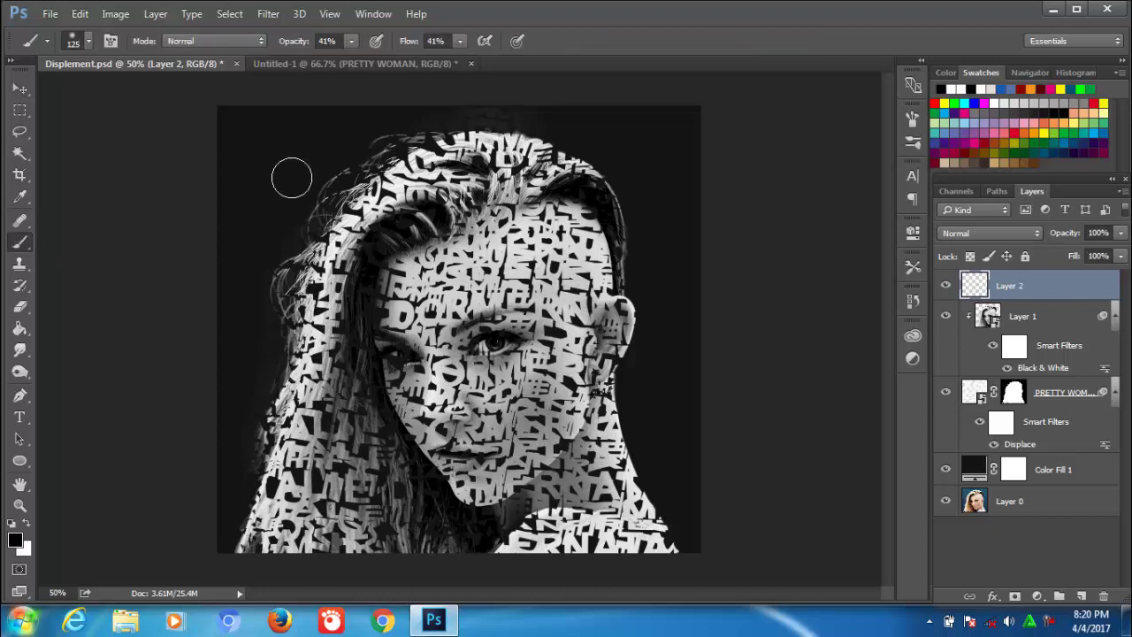
mouse_move(487, 106)
left_mouse_down()
mouse_move(428, 128)
mouse_move(283, 337)
mouse_move(328, 206)
mouse_move(414, 124)
mouse_move(442, 113)
mouse_move(581, 139)
mouse_move(609, 230)
mouse_move(613, 390)
mouse_move(682, 561)
mouse_move(660, 486)
mouse_move(622, 450)
mouse_move(678, 566)
left_mouse_up()
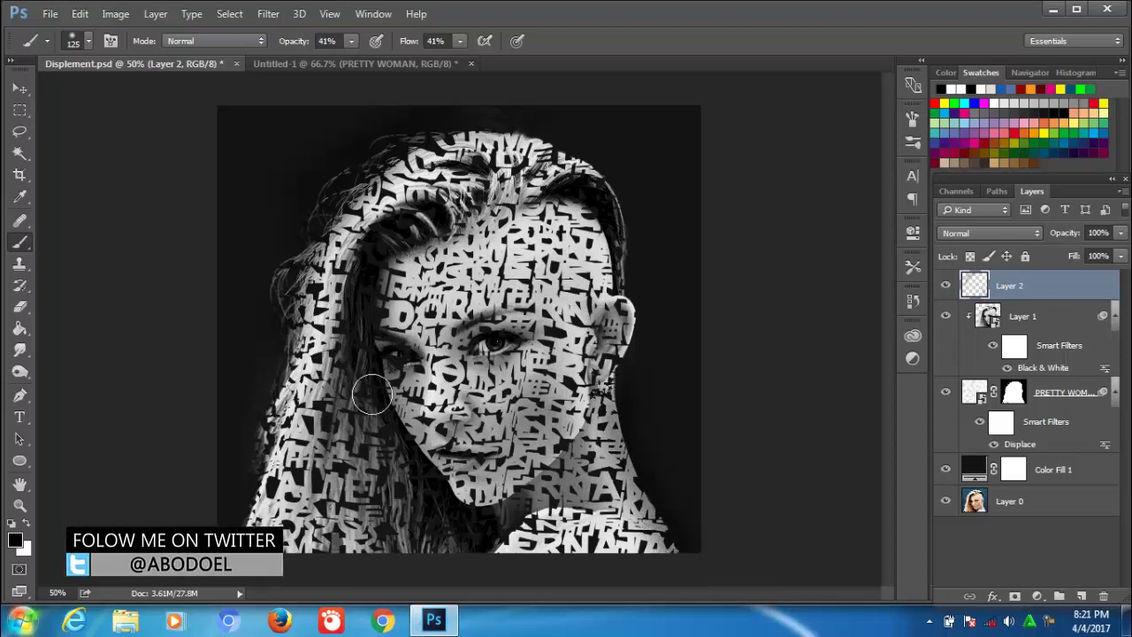
mouse_move(297, 285)
left_mouse_down()
mouse_move(282, 301)
mouse_move(248, 504)
left_mouse_up()
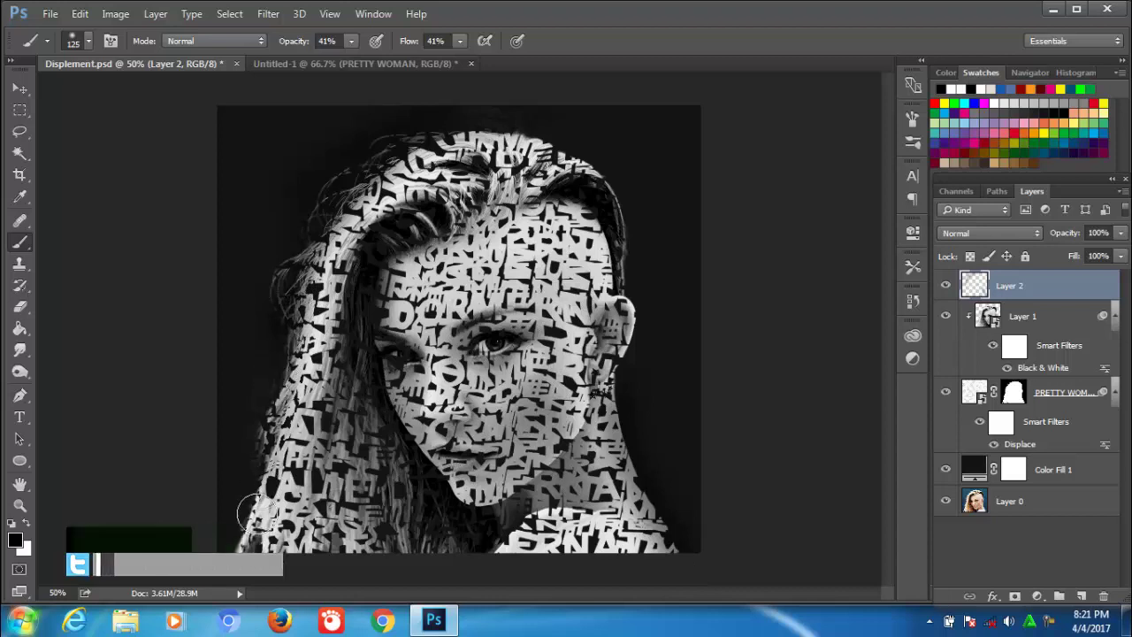
mouse_move(410, 495)
left_mouse_down()
mouse_move(402, 456)
mouse_move(431, 536)
left_mouse_up()
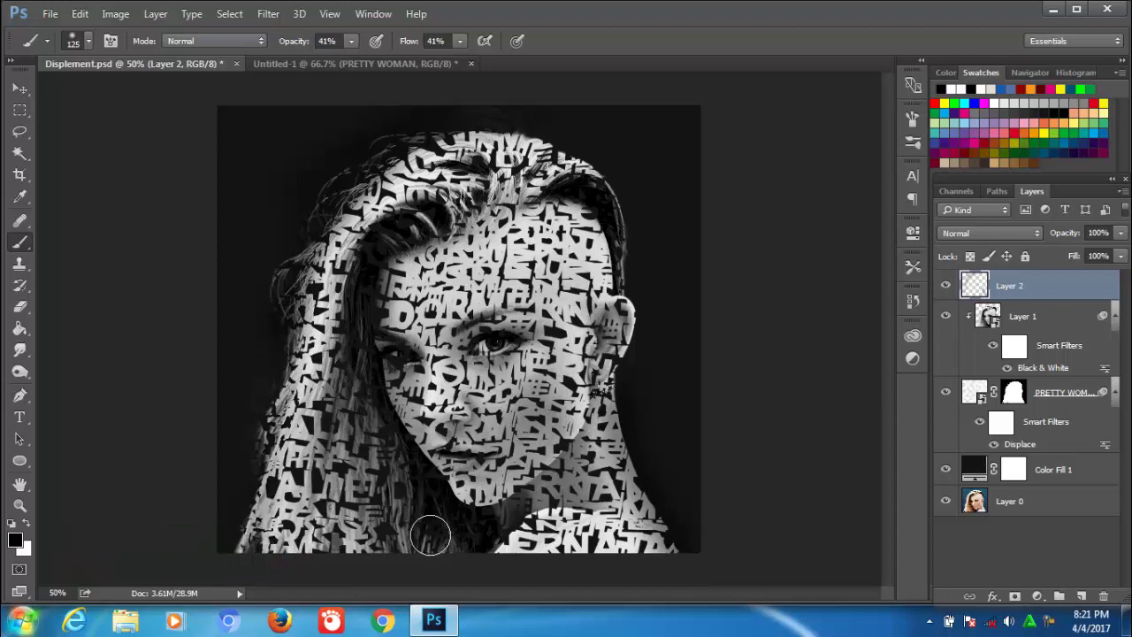
left_click_drag(429, 222, 394, 228)
mouse_move(584, 139)
left_mouse_down()
mouse_move(518, 114)
mouse_move(430, 121)
mouse_move(351, 175)
mouse_move(539, 125)
left_mouse_up()
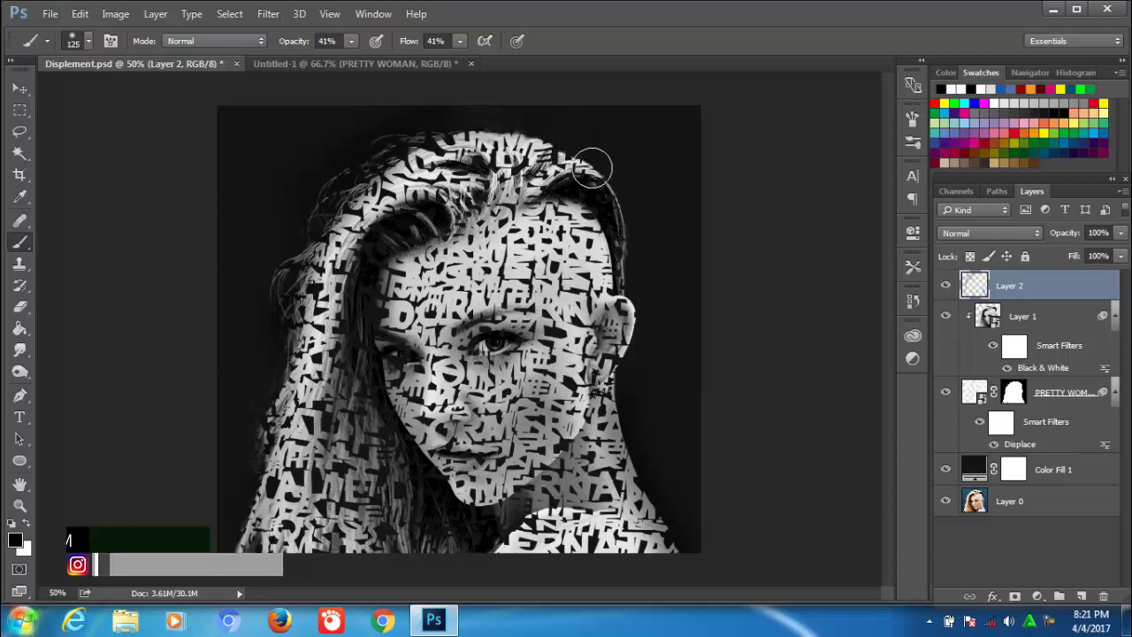
mouse_move(599, 169)
left_mouse_down()
mouse_move(505, 150)
mouse_move(424, 155)
mouse_move(345, 199)
mouse_move(298, 282)
mouse_move(285, 391)
left_mouse_up()
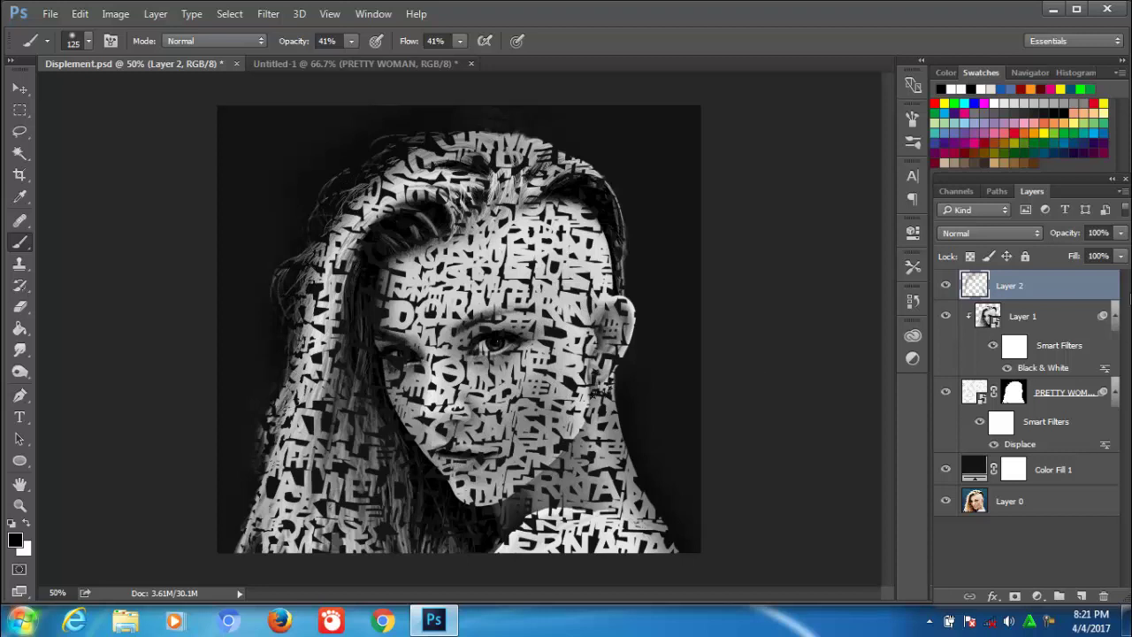
Make Layer 2 a clipping mask on Layer 1, then brush dark shading along the neck and jaw's right edge
left_click(1123, 193)
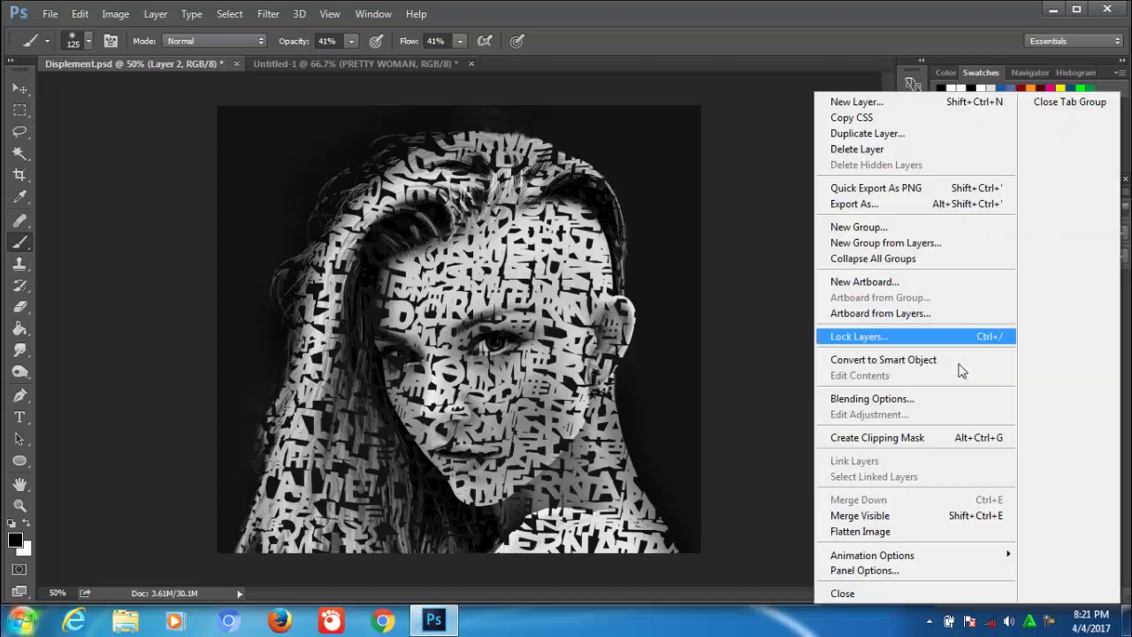
left_click(908, 438)
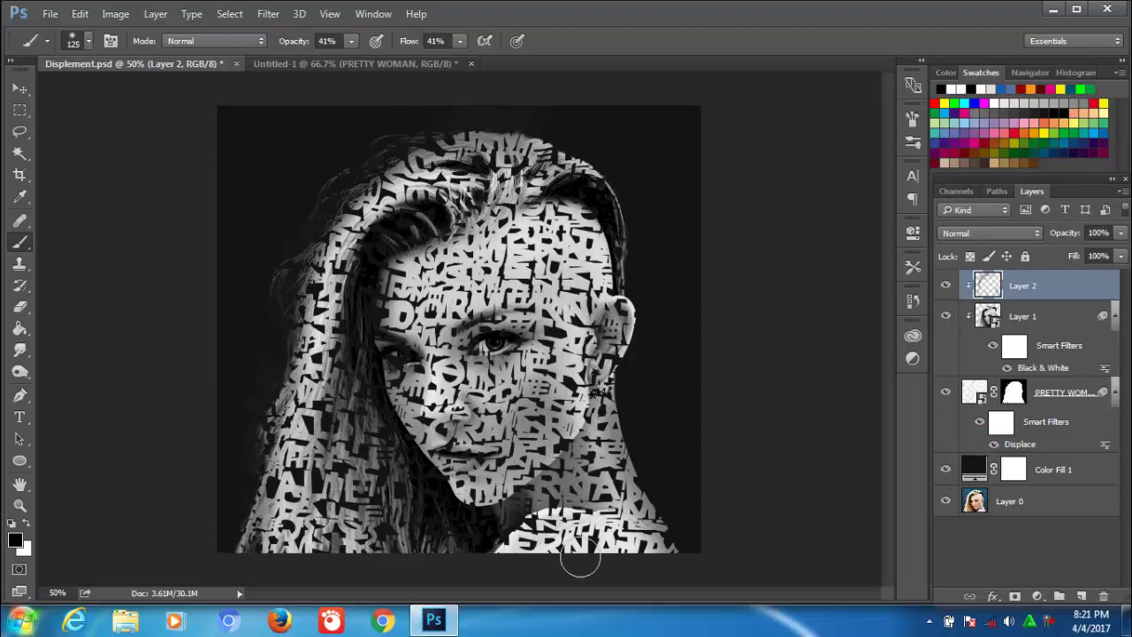
mouse_move(659, 535)
left_mouse_down()
mouse_move(622, 277)
mouse_move(564, 143)
mouse_move(519, 119)
mouse_move(357, 162)
mouse_move(285, 390)
left_mouse_up()
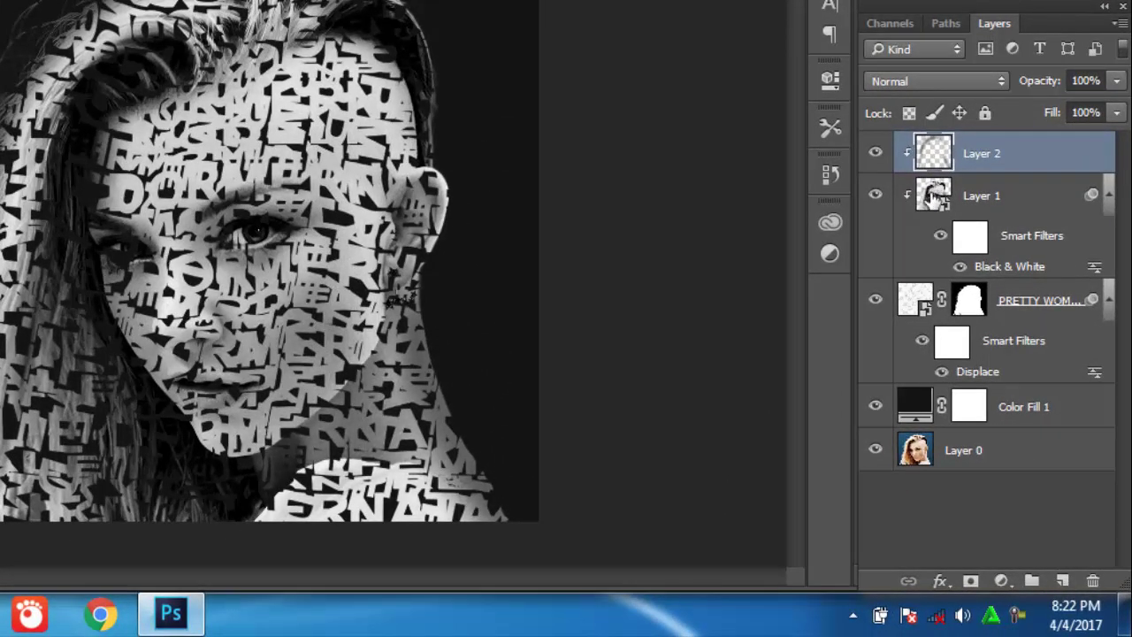
In Layer 1's Blending Options, set the Blend If This Layer white slider to 222
left_click(933, 198)
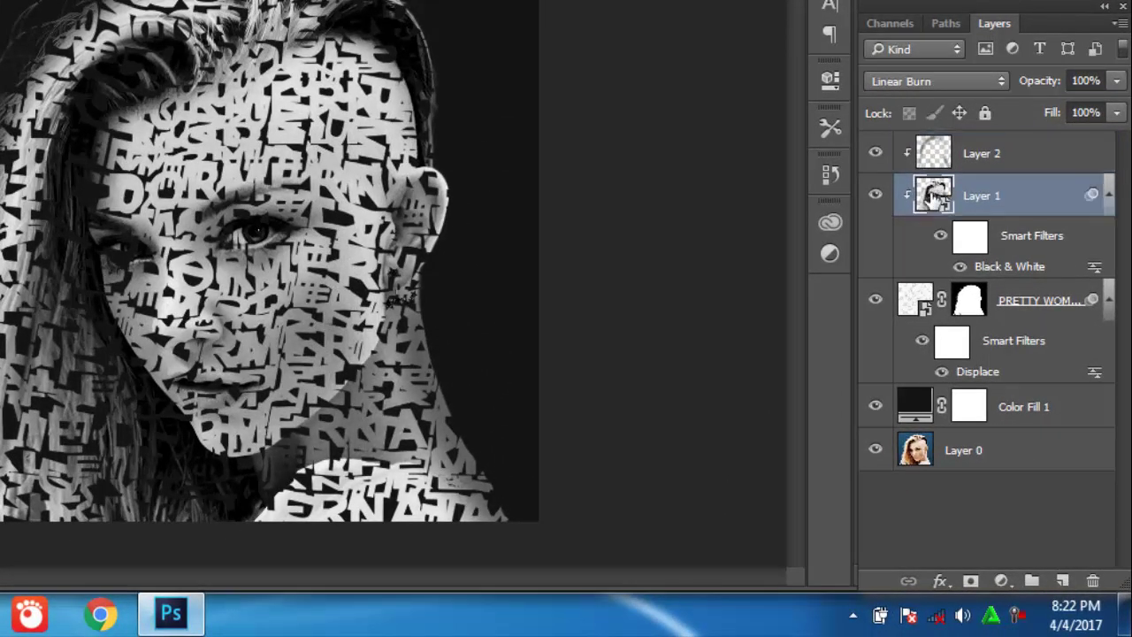
left_click(940, 581)
left_click(927, 313)
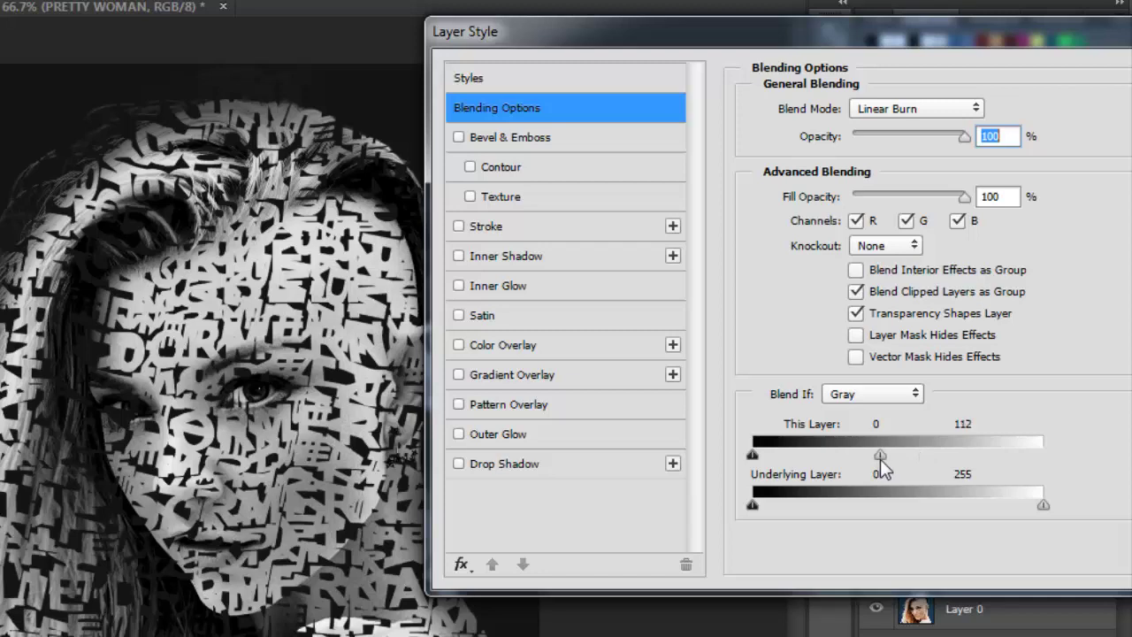
mouse_move(880, 456)
left_mouse_down()
mouse_move(872, 464)
mouse_move(904, 467)
mouse_move(942, 451)
mouse_move(1005, 450)
left_mouse_up()
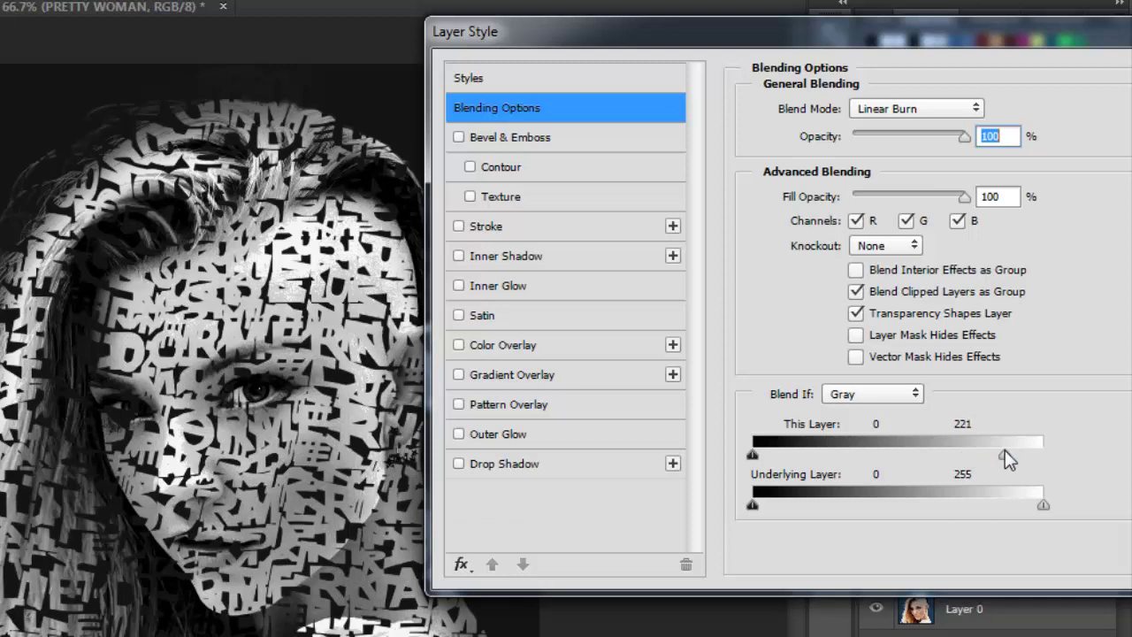
left_click_drag(1005, 452, 1001, 451)
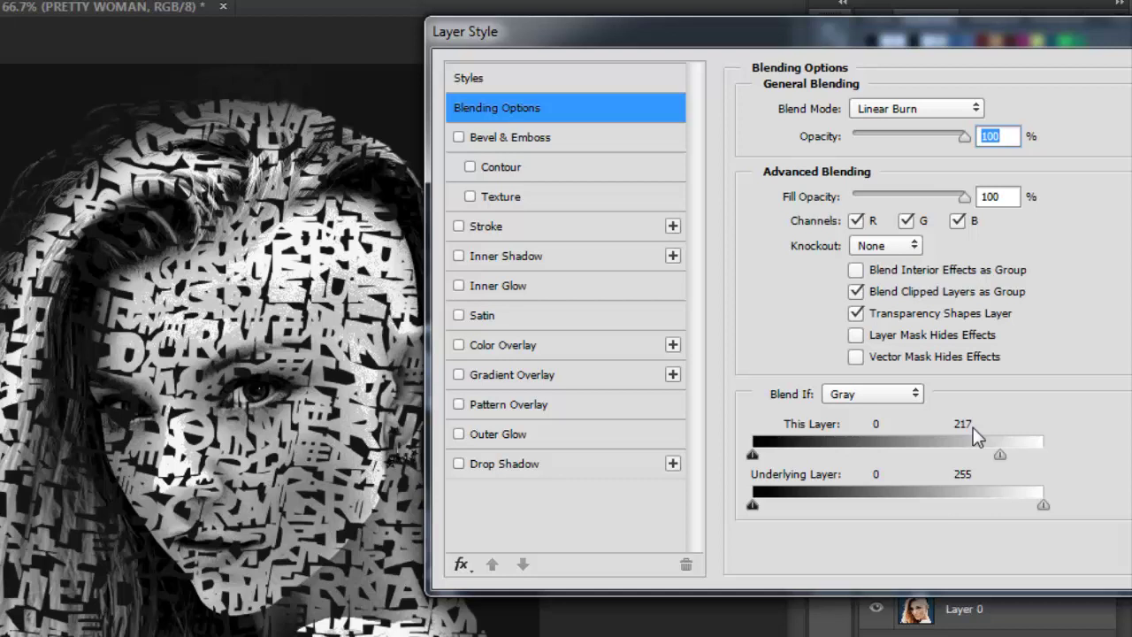
left_click_drag(1004, 457, 1007, 457)
left_click_drag(932, 51, 694, 52)
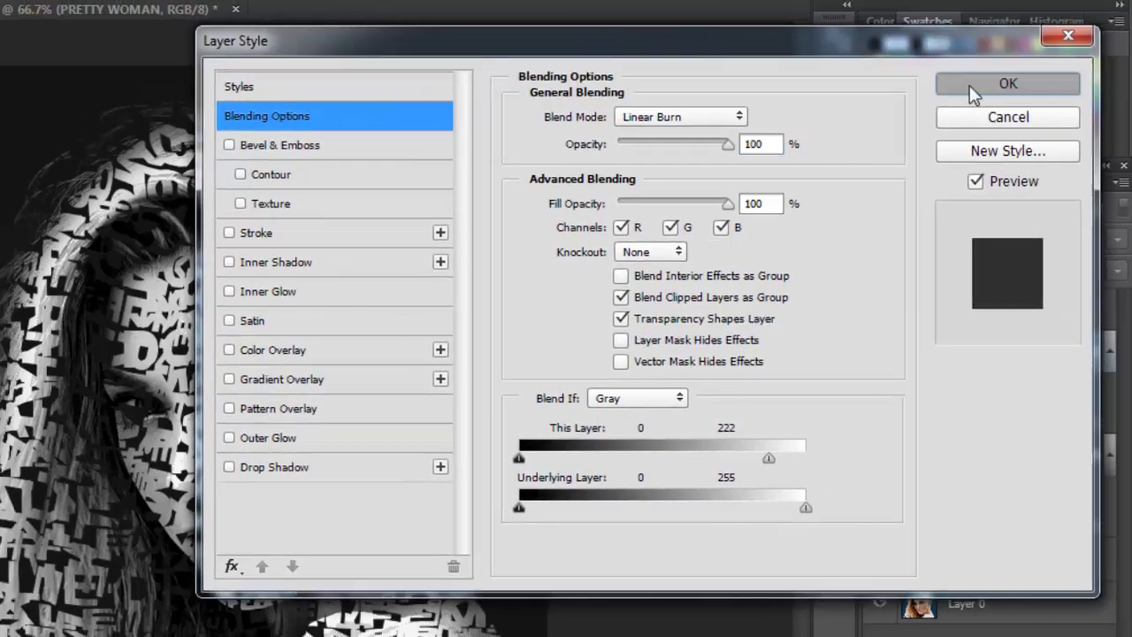
left_click(970, 85)
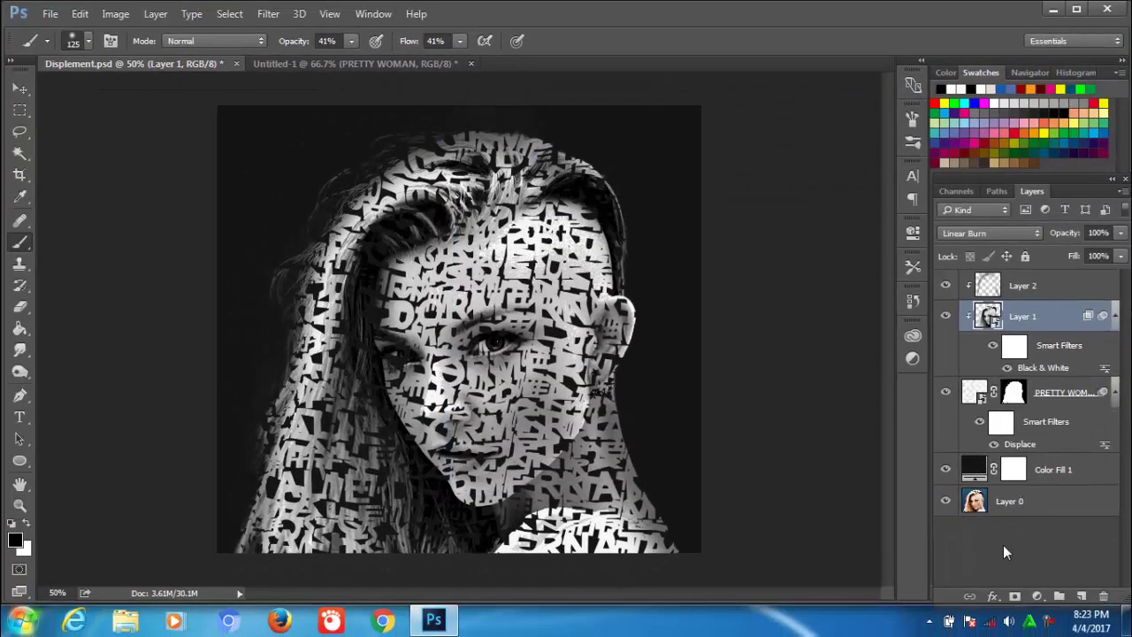
With Color Fill 1 selected, crop the canvas wider past the portrait's left edge
left_click(1003, 546)
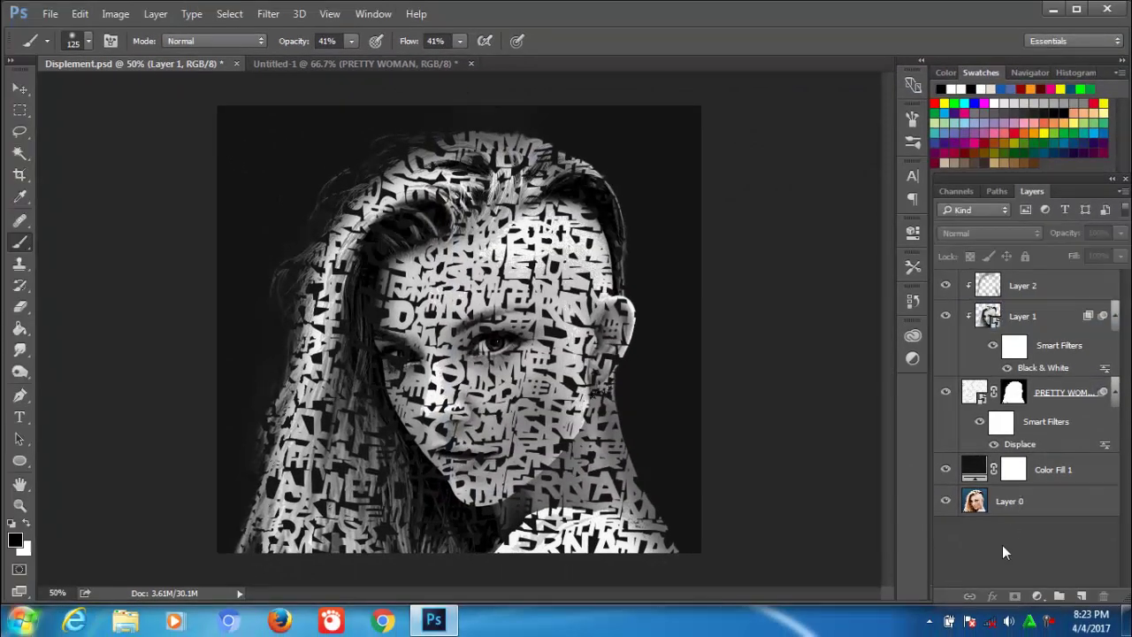
left_click(979, 474)
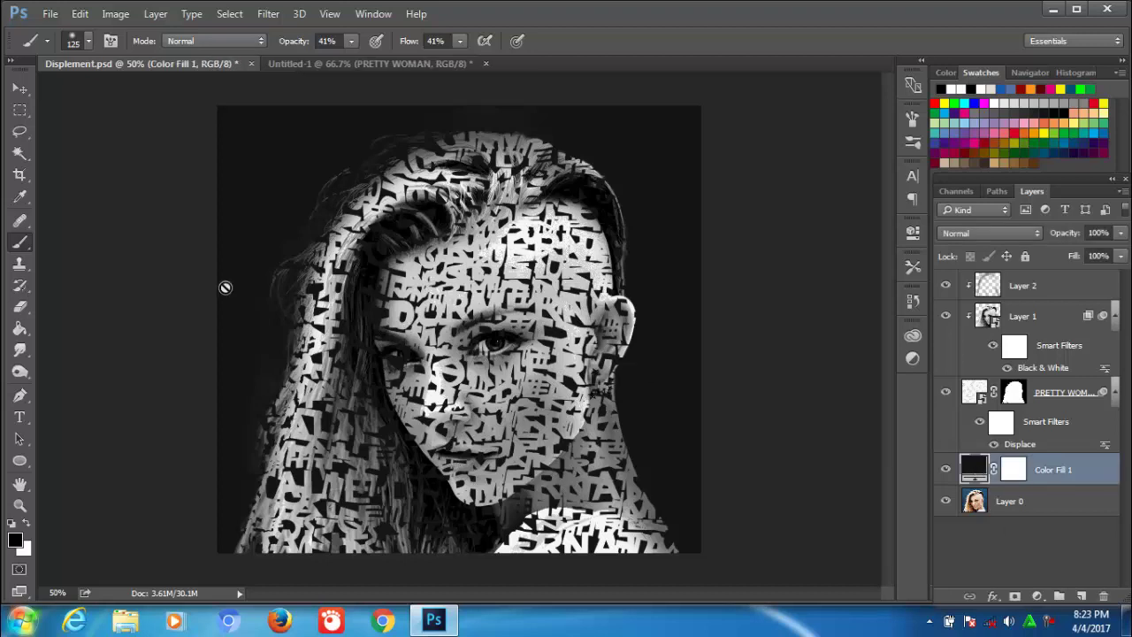
left_click(27, 176)
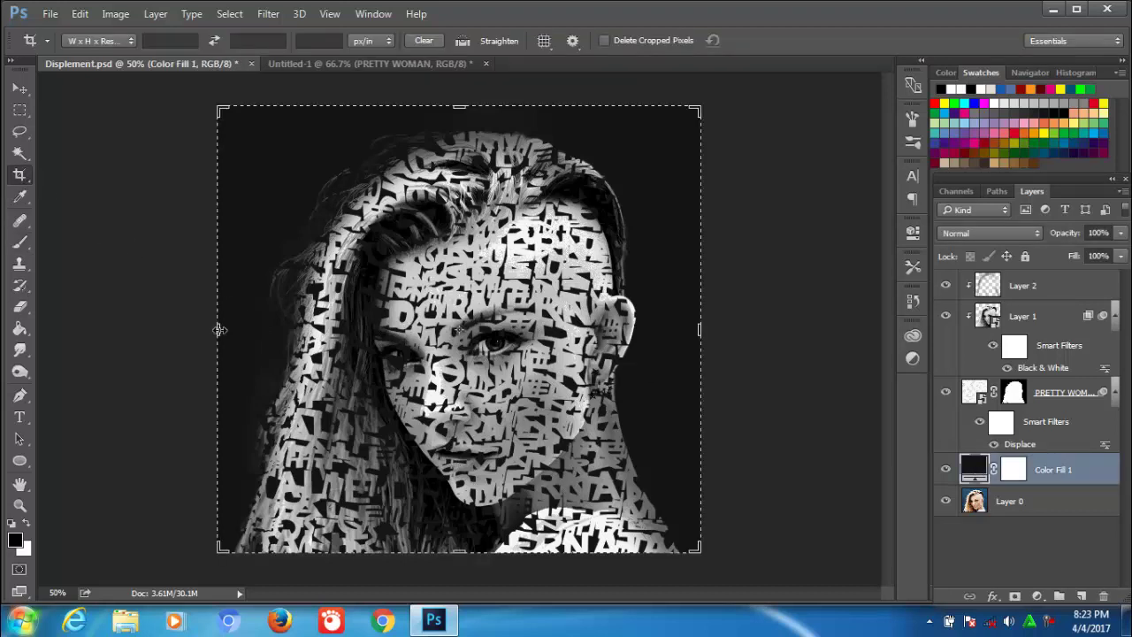
left_click_drag(220, 329, 80, 334)
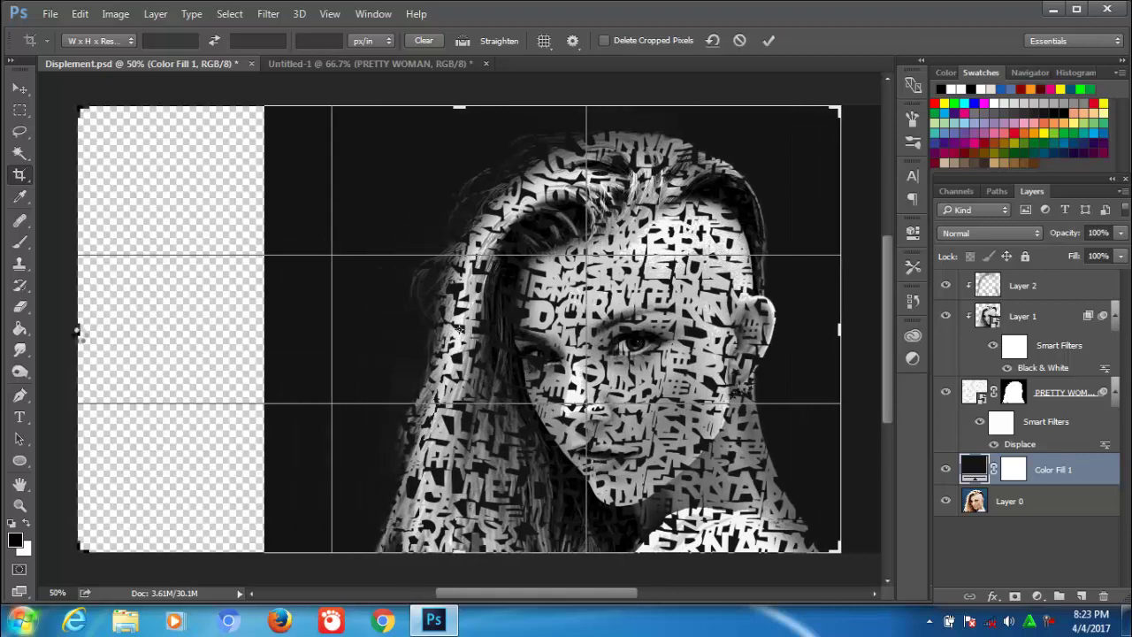
left_click(768, 41)
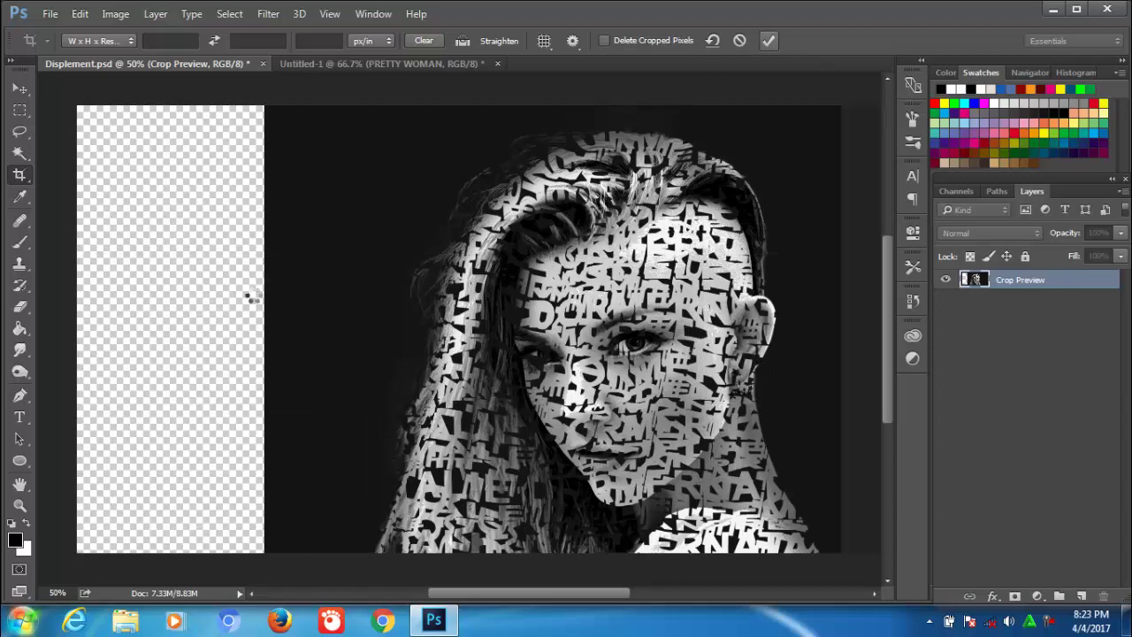